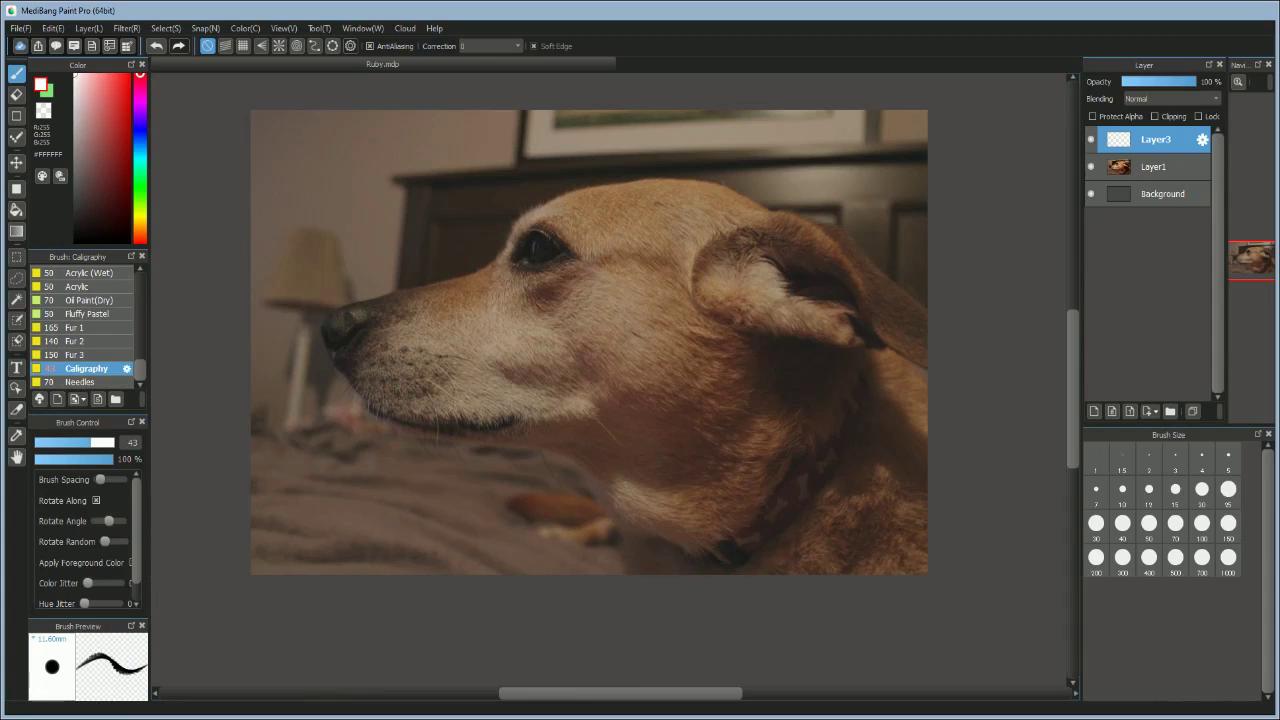
Step: Block in the dog's face and head in dark red (#3A1818) with the Oil Paint(Dry) brush
left_click(107, 205)
left_click_drag(150, 222, 138, 224)
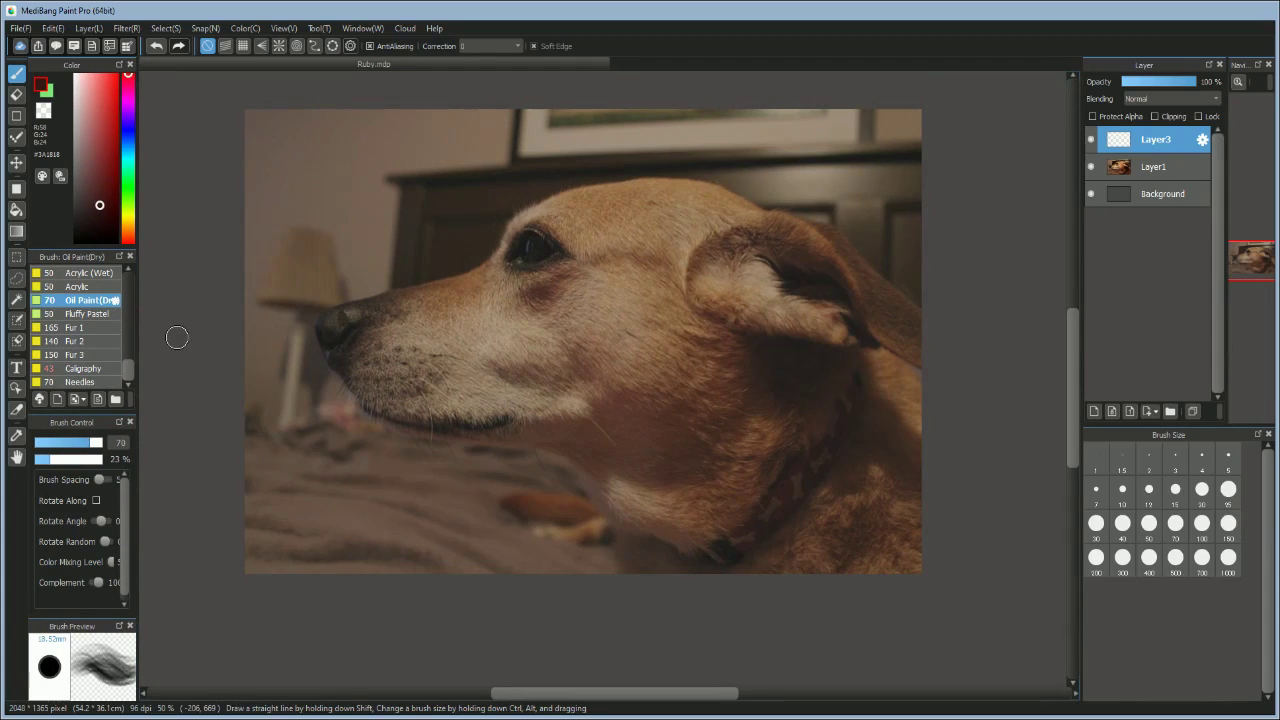
mouse_move(502, 264)
left_mouse_down()
mouse_move(541, 209)
mouse_move(603, 188)
mouse_move(458, 286)
mouse_move(386, 303)
mouse_move(354, 378)
mouse_move(511, 408)
left_mouse_up()
mouse_move(379, 426)
left_mouse_down()
mouse_move(431, 410)
mouse_move(450, 442)
mouse_move(576, 405)
mouse_move(450, 388)
mouse_move(516, 412)
mouse_move(391, 427)
mouse_move(393, 444)
mouse_move(508, 469)
mouse_move(683, 554)
mouse_move(698, 471)
mouse_move(724, 500)
mouse_move(728, 471)
mouse_move(757, 500)
left_mouse_up()
mouse_move(620, 196)
left_mouse_down()
mouse_move(732, 200)
mouse_move(560, 230)
mouse_move(498, 281)
mouse_move(651, 254)
mouse_move(705, 311)
mouse_move(810, 265)
left_mouse_up()
key("ctrl+z")
mouse_move(636, 345)
left_mouse_down()
mouse_move(894, 346)
mouse_move(857, 277)
mouse_move(871, 277)
mouse_move(784, 301)
mouse_move(771, 277)
mouse_move(634, 251)
mouse_move(455, 305)
mouse_move(389, 373)
mouse_move(500, 330)
mouse_move(874, 358)
mouse_move(909, 423)
mouse_move(611, 371)
mouse_move(523, 440)
mouse_move(543, 386)
mouse_move(603, 377)
mouse_move(361, 362)
left_mouse_up()
Step: Cover the rest of the head, lower jaw and neck in dark red at brush size 123 and 69% opacity
left_click(99, 442)
left_click(81, 459)
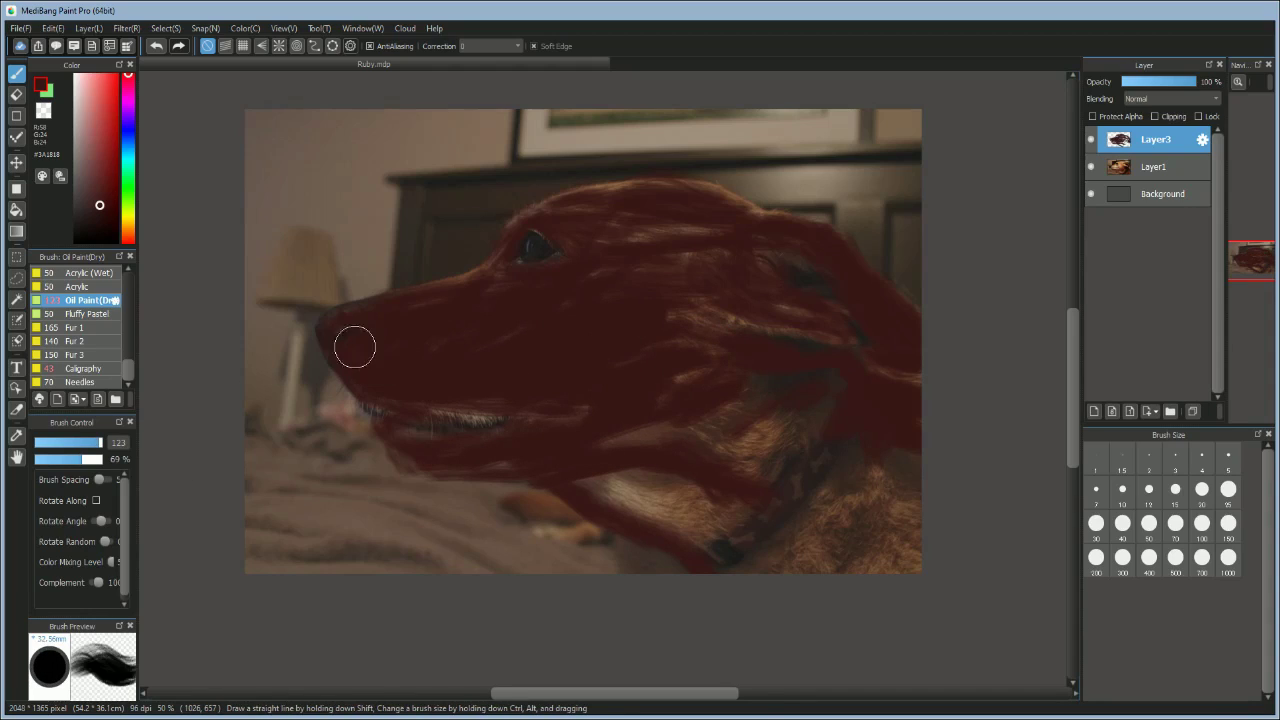
mouse_move(554, 327)
left_mouse_down()
mouse_move(611, 194)
mouse_move(697, 206)
mouse_move(745, 355)
left_mouse_up()
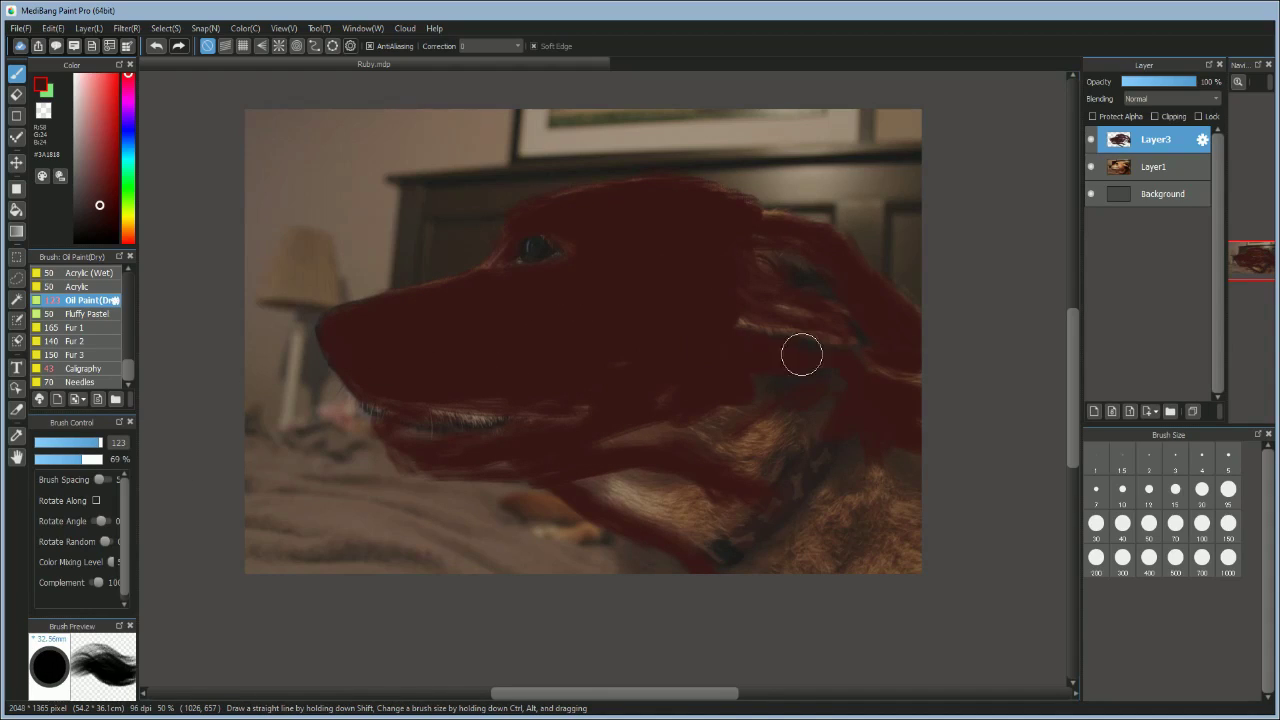
mouse_move(866, 403)
left_mouse_down()
mouse_move(823, 377)
mouse_move(760, 549)
mouse_move(591, 446)
mouse_move(388, 460)
mouse_move(477, 460)
mouse_move(547, 408)
mouse_move(634, 380)
mouse_move(489, 435)
left_mouse_up()
Step: Paint the open mouth near-black (#190A0A) and fill it with jagged off-white (#E6E1C5) teeth at brush size 13.9
left_click(109, 217)
left_click(75, 442)
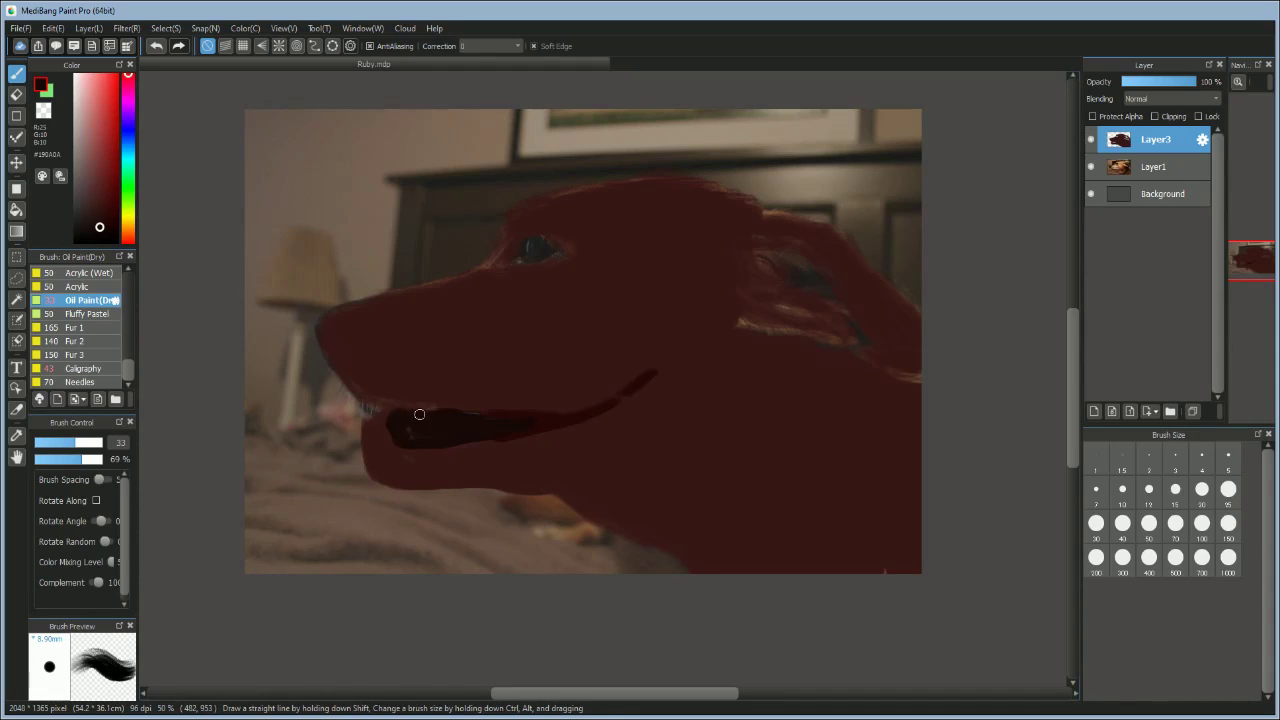
left_click(128, 219)
left_click(80, 90)
left_click_drag(405, 434, 415, 440)
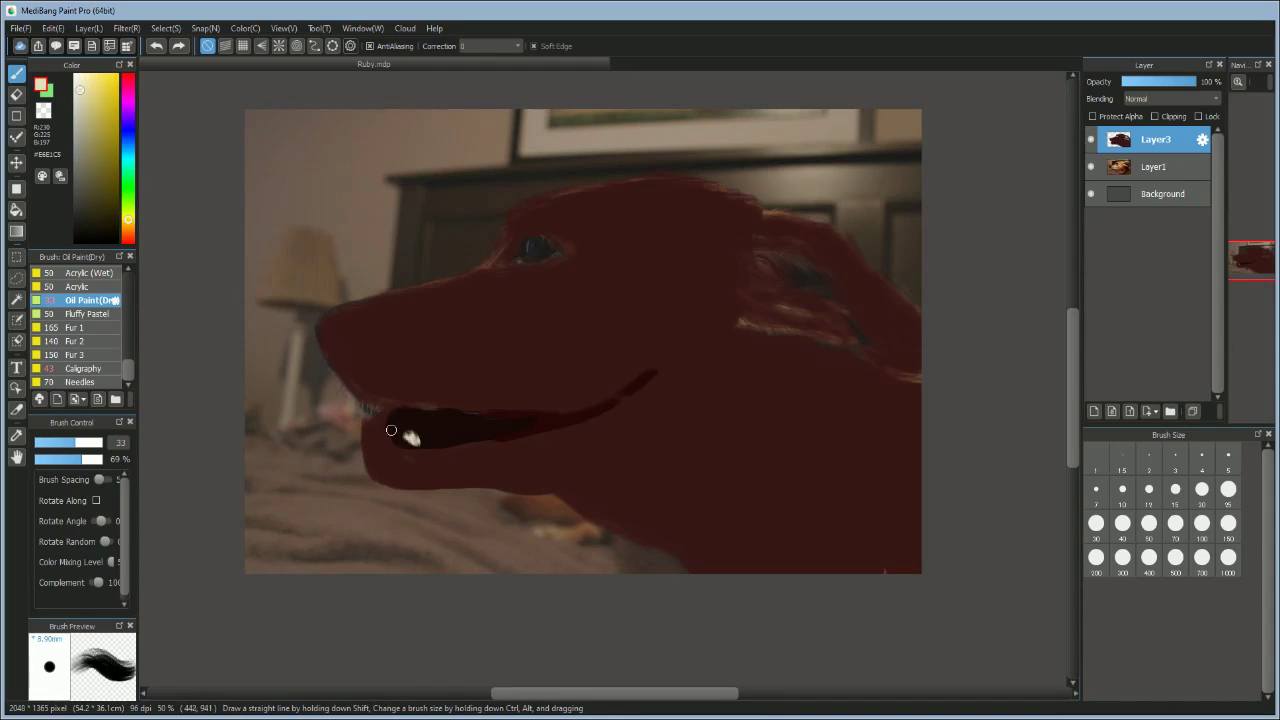
key("ctrl+z")
left_click(53, 442)
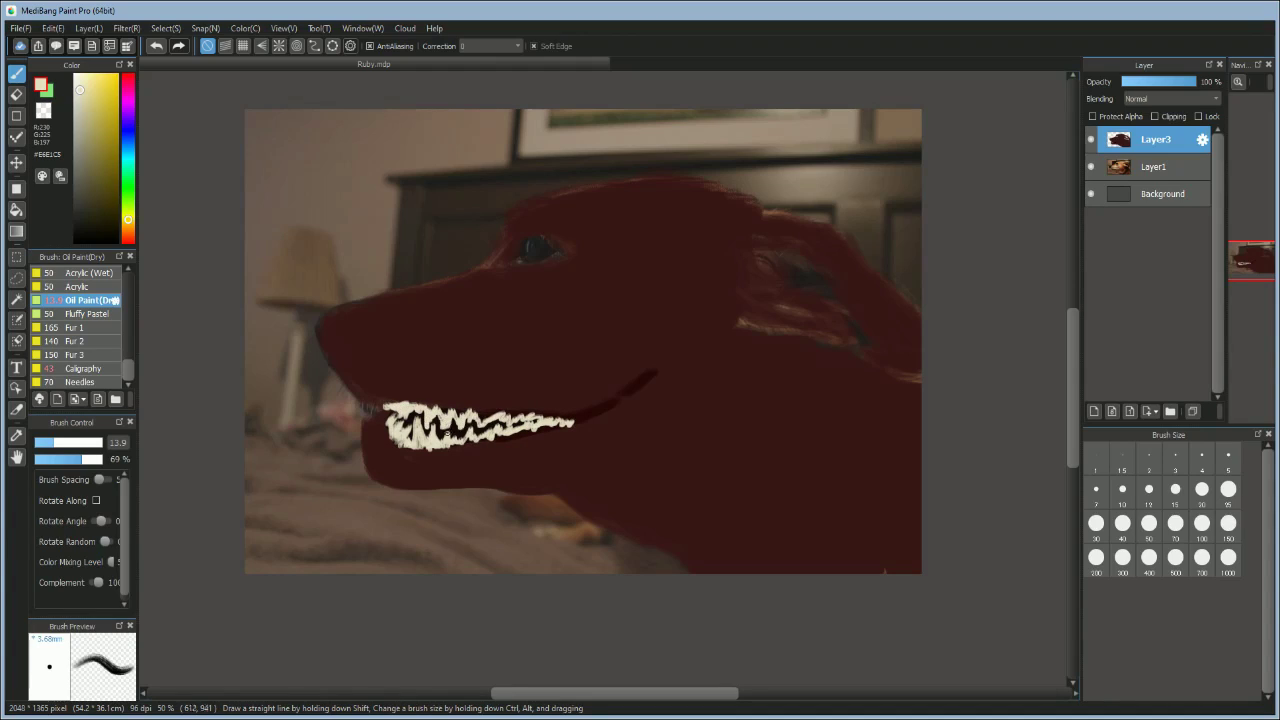
Step: Shade the lips above and below the teeth in darker red (#2E0E0E) and paint the nose near-black (#1E1E1E)
left_click(467, 359, "alt")
mouse_move(442, 414)
left_mouse_down()
mouse_move(598, 401)
mouse_move(537, 410)
left_mouse_up()
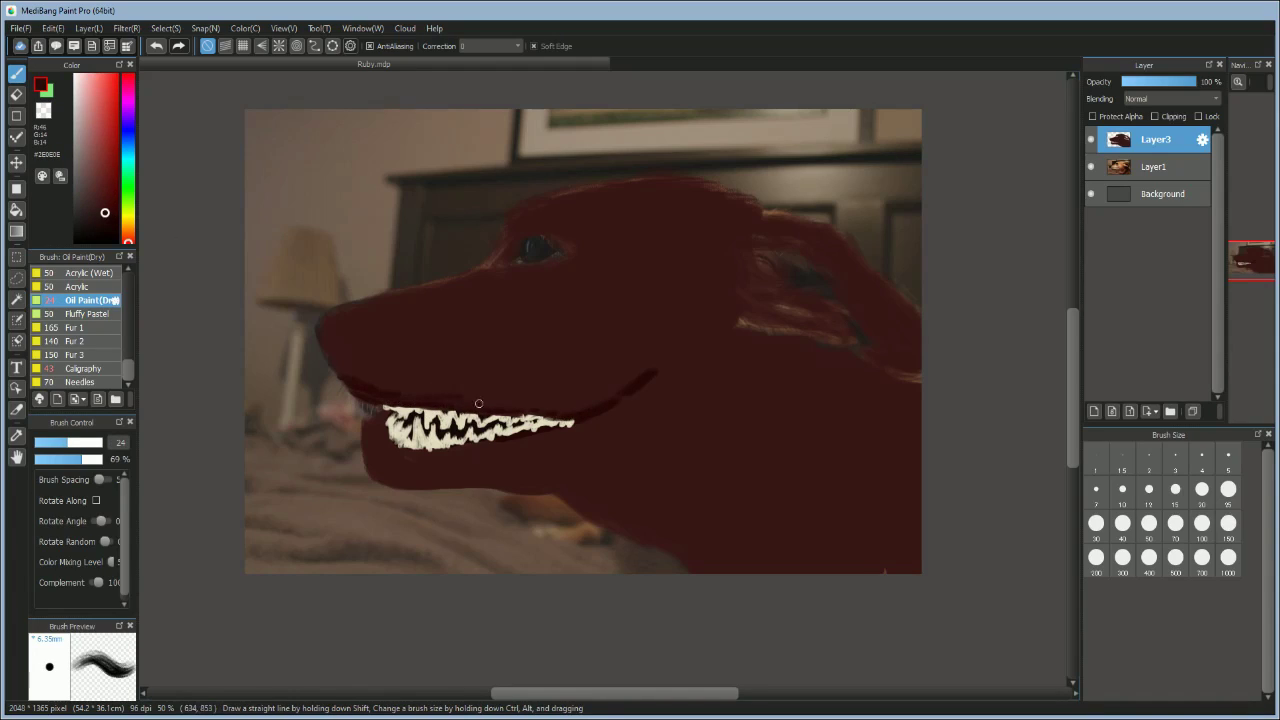
left_click_drag(382, 441, 508, 445)
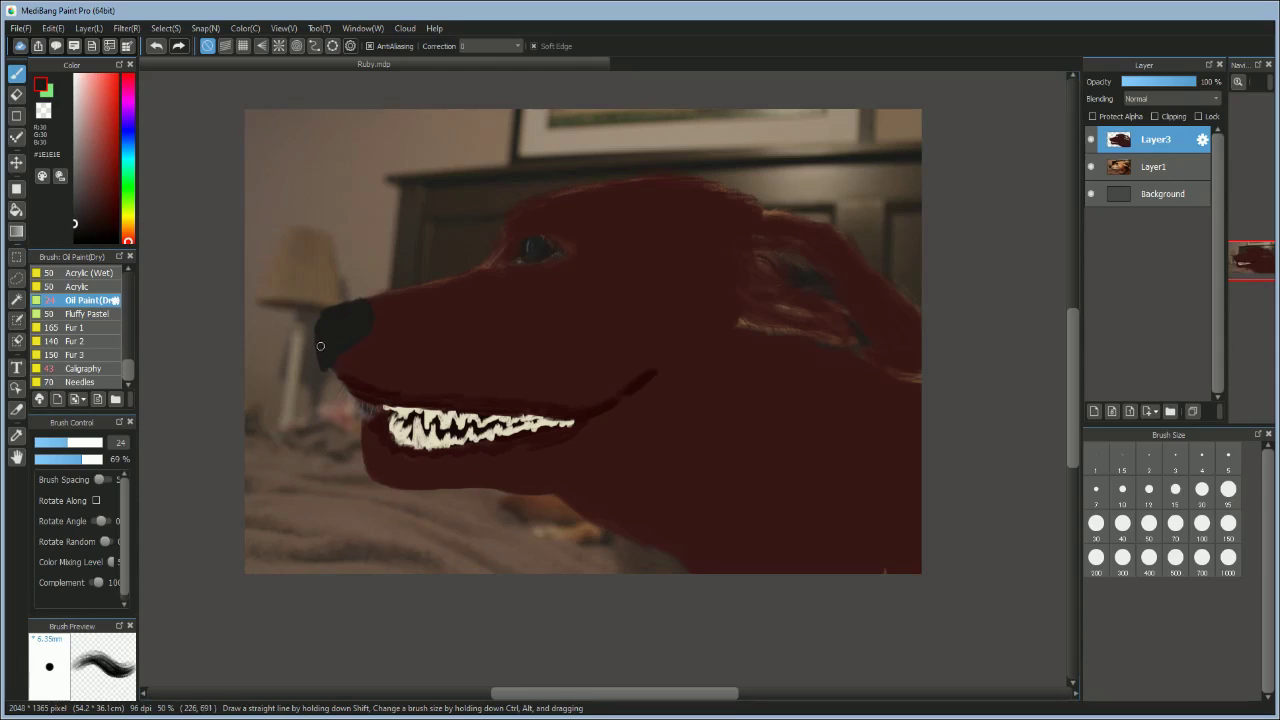
key("e")
key("b")
Step: Add a layer beneath the painted head and fill the eye with pale yellow (#F9F7BC)
left_click(1094, 411)
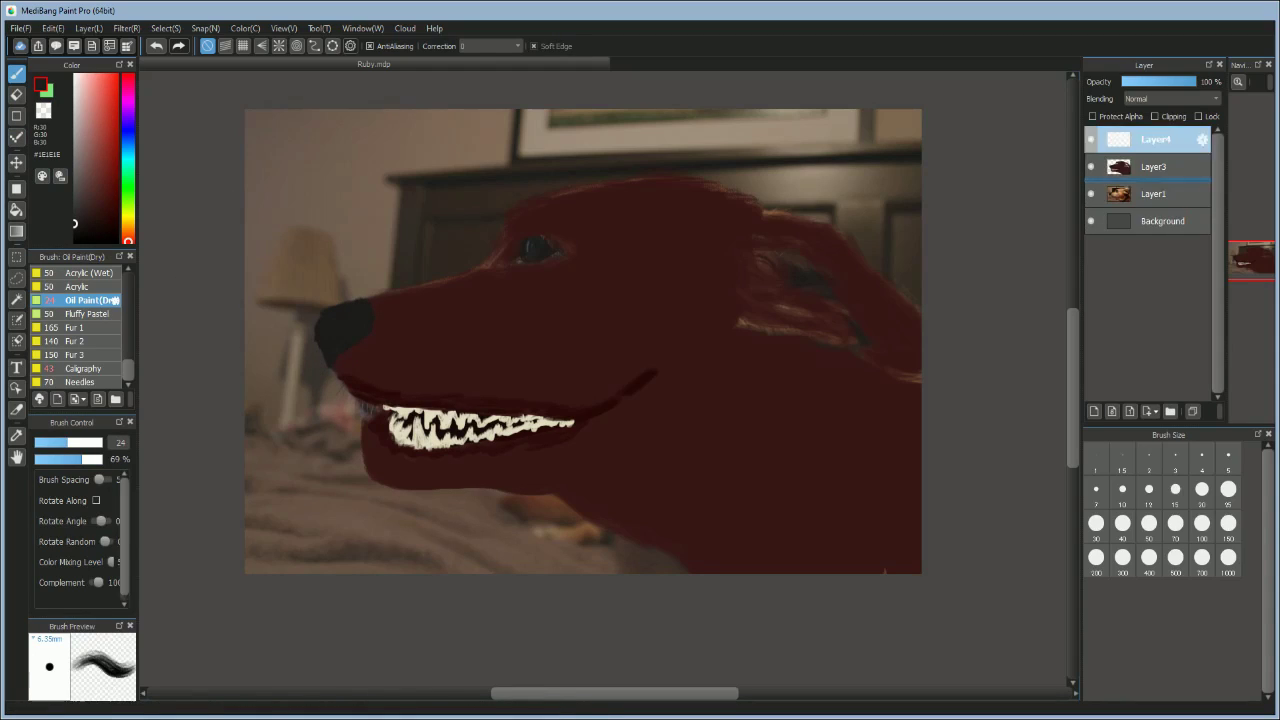
left_click_drag(1155, 140, 1155, 176)
left_click(1091, 194)
left_click(1091, 194)
left_click(128, 216)
mouse_move(524, 251)
left_mouse_down()
mouse_move(549, 247)
mouse_move(530, 241)
left_mouse_up()
Step: Add a clipping layer over the eye color and shade the eye with yellow edges and a bright center
left_click(1094, 411)
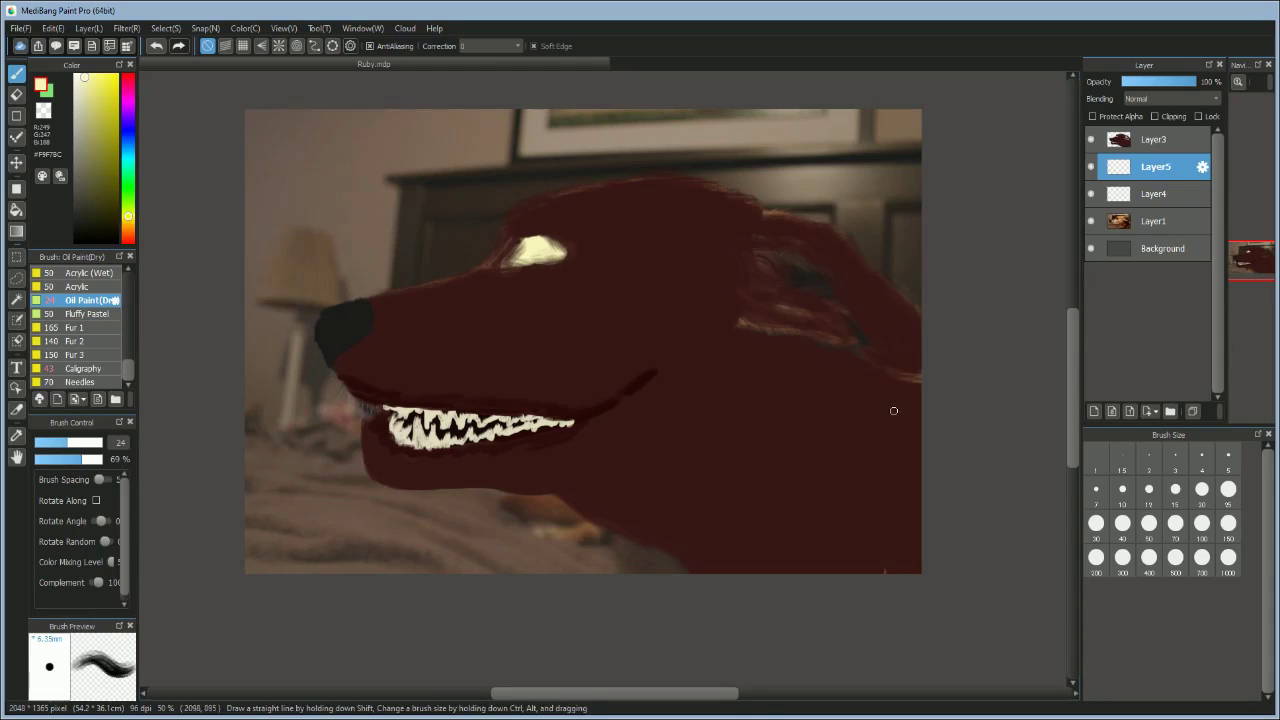
left_click(1155, 117)
left_click_drag(550, 246, 523, 265)
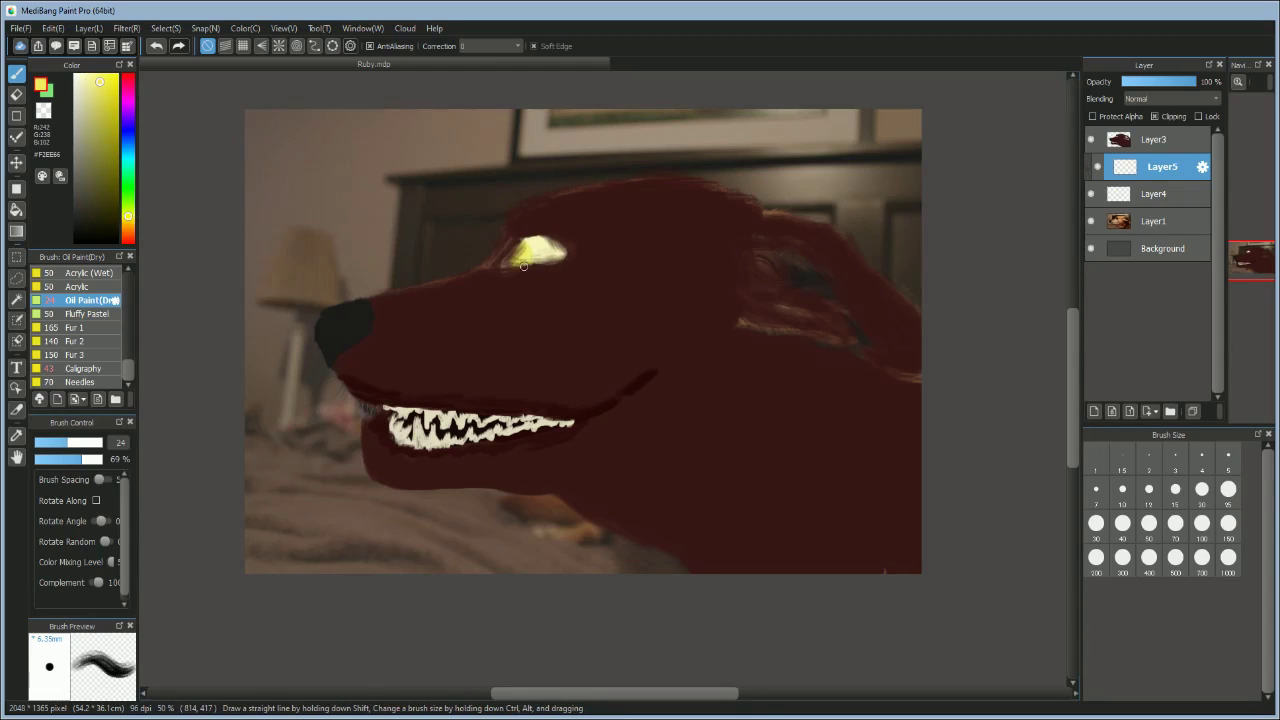
left_click(536, 248, "alt")
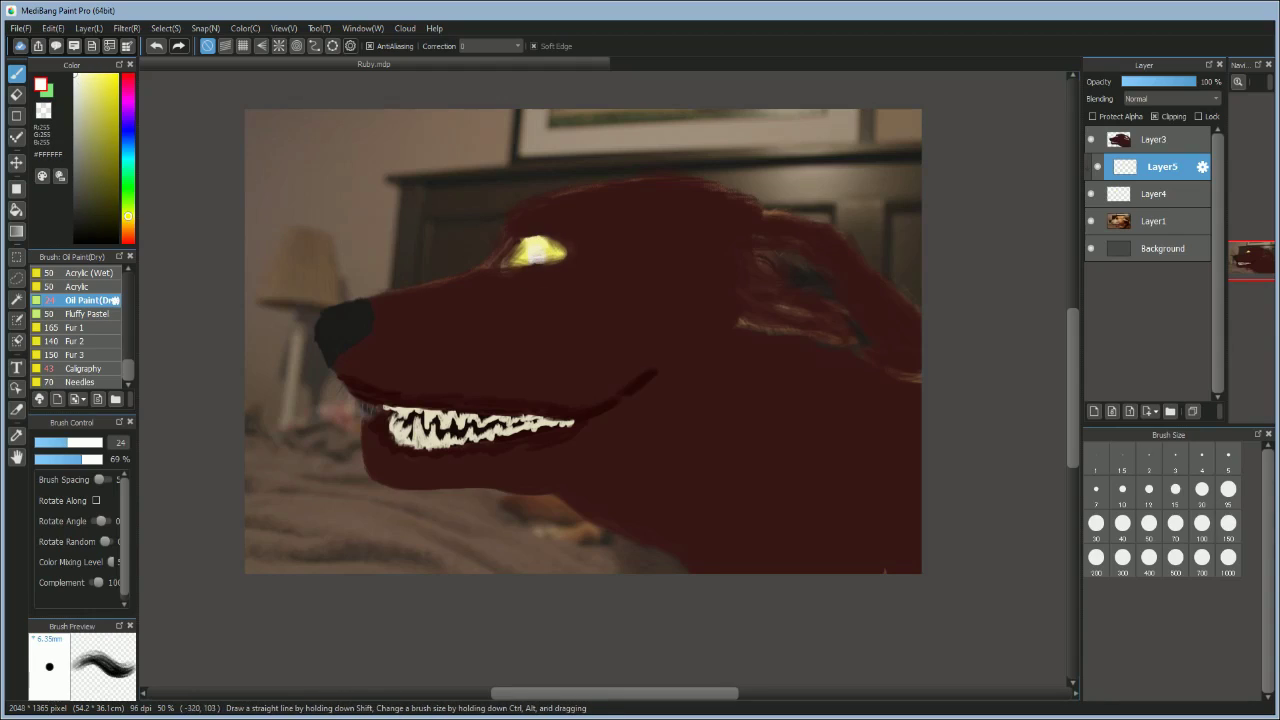
left_click(535, 262, "alt")
left_click(75, 75)
left_click_drag(532, 262, 541, 260)
Step: Add a layer above the head and paint orange (#E7B043) flames rising from the eye with the Fluffy Pastel brush
left_click(105, 89)
key("ctrl+shift+n")
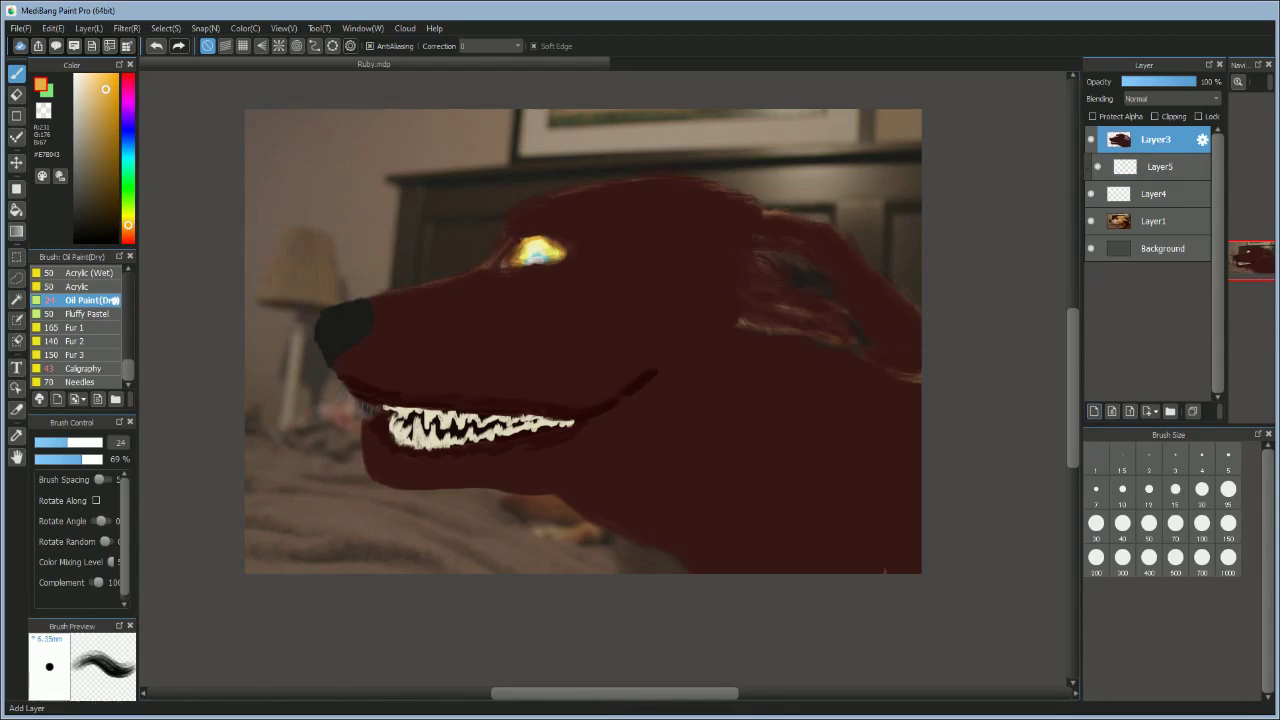
left_click(62, 458)
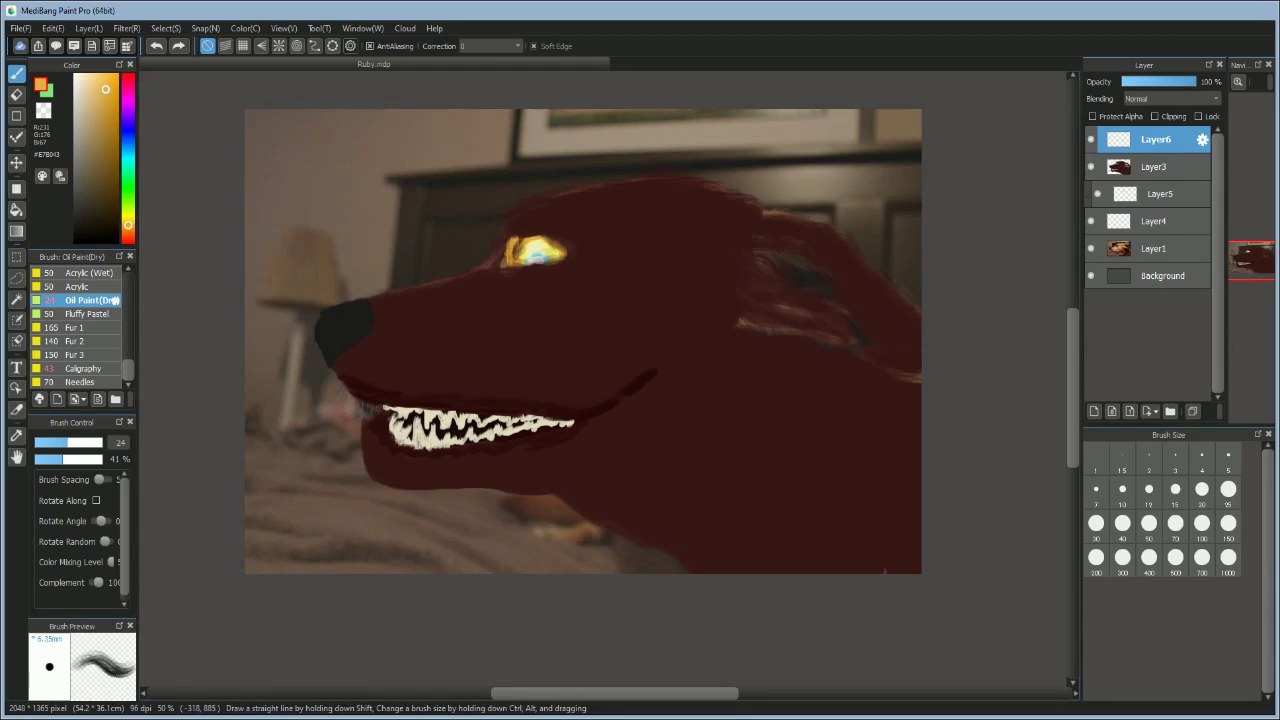
left_click(87, 313)
mouse_move(508, 229)
left_mouse_down()
mouse_move(498, 206)
mouse_move(511, 256)
mouse_move(565, 255)
mouse_move(470, 240)
mouse_move(520, 180)
mouse_move(572, 200)
mouse_move(551, 162)
left_mouse_up()
left_click(52, 459)
mouse_move(530, 208)
left_mouse_down()
mouse_move(523, 141)
mouse_move(503, 172)
left_mouse_up()
left_click_drag(557, 203, 549, 133)
Step: Add a layer beneath the orange flames and paint red (#E12420) flames behind them
left_click_drag(128, 232, 128, 243)
left_click(112, 93)
key("ctrl+shift+n")
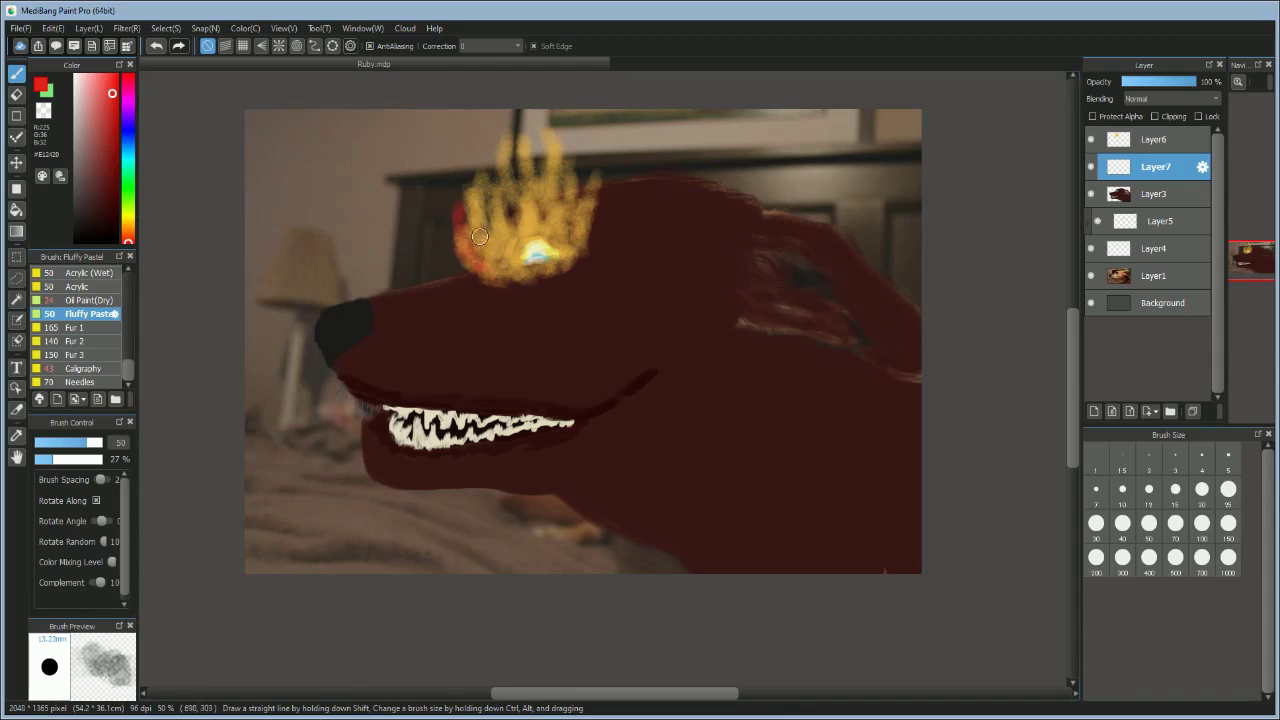
mouse_move(474, 160)
left_mouse_down()
mouse_move(644, 213)
mouse_move(511, 250)
mouse_move(510, 205)
mouse_move(530, 260)
mouse_move(551, 241)
mouse_move(532, 145)
mouse_move(516, 210)
mouse_move(560, 181)
mouse_move(580, 179)
mouse_move(590, 222)
left_mouse_up()
left_click(1162, 303)
left_click(1156, 167)
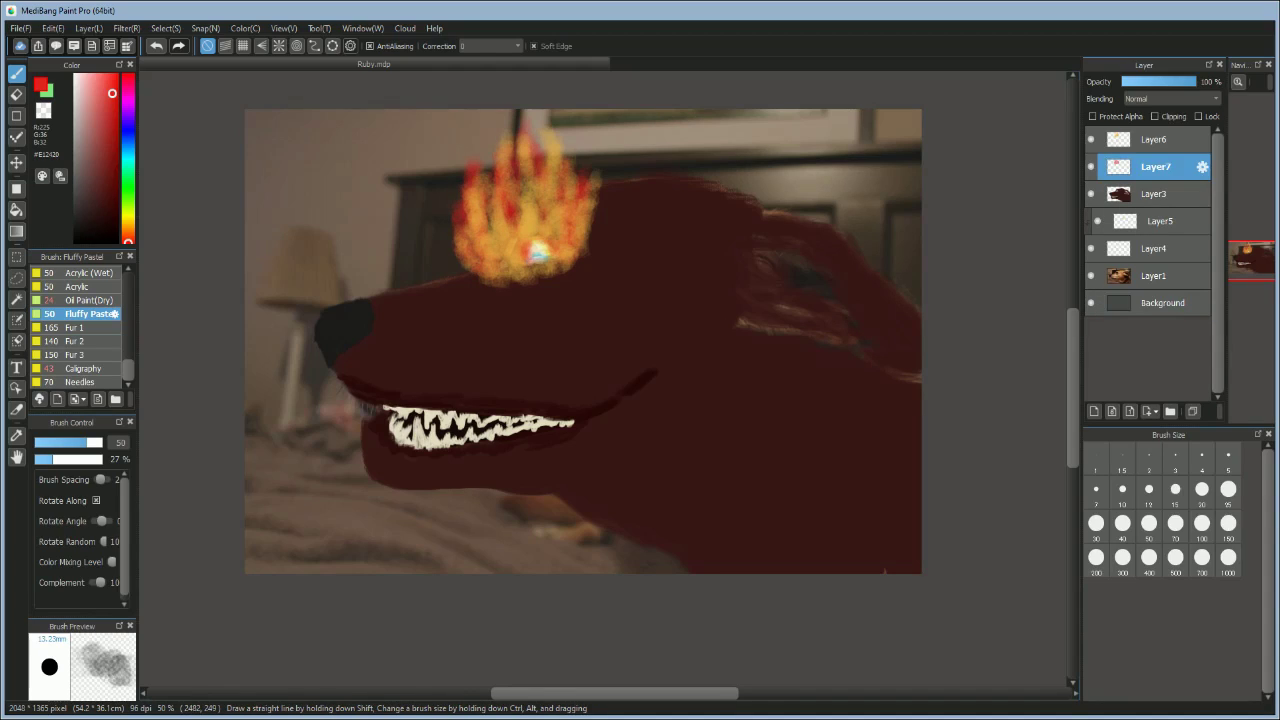
Step: Add a layer above all the flames and paint darker red streaks over them at 20% opacity
left_click(1154, 140)
left_click(1094, 411)
left_click(48, 459)
left_click(117, 132)
mouse_move(460, 219)
left_mouse_down()
mouse_move(508, 278)
mouse_move(492, 203)
mouse_move(501, 238)
mouse_move(542, 196)
mouse_move(538, 246)
left_mouse_up()
left_click_drag(551, 146, 565, 258)
mouse_move(585, 196)
left_mouse_down()
mouse_move(504, 244)
mouse_move(520, 254)
mouse_move(458, 243)
mouse_move(510, 256)
mouse_move(518, 220)
mouse_move(484, 234)
mouse_move(556, 234)
mouse_move(538, 218)
mouse_move(492, 247)
mouse_move(487, 155)
mouse_move(513, 142)
mouse_move(580, 156)
mouse_move(590, 208)
mouse_move(458, 228)
left_mouse_up()
Step: Brighten the flame's core and inner tongues with pale yellow and orange strokes
left_click(128, 222)
left_click(106, 105)
left_click(82, 78)
mouse_move(528, 268)
left_mouse_down()
mouse_move(551, 248)
mouse_move(499, 240)
mouse_move(556, 230)
mouse_move(519, 252)
mouse_move(561, 209)
mouse_move(492, 245)
mouse_move(556, 220)
left_mouse_up()
left_click(89, 78)
left_click(97, 79)
mouse_move(489, 262)
left_mouse_down()
mouse_move(505, 196)
mouse_move(552, 211)
mouse_move(567, 255)
mouse_move(577, 130)
left_mouse_up()
Step: Draw thin yellow wisps around the flame's outer edges at brush size 6.5
left_click_drag(66, 442, 41, 442)
left_click_drag(474, 130, 470, 142)
left_click(128, 214)
left_click(118, 75)
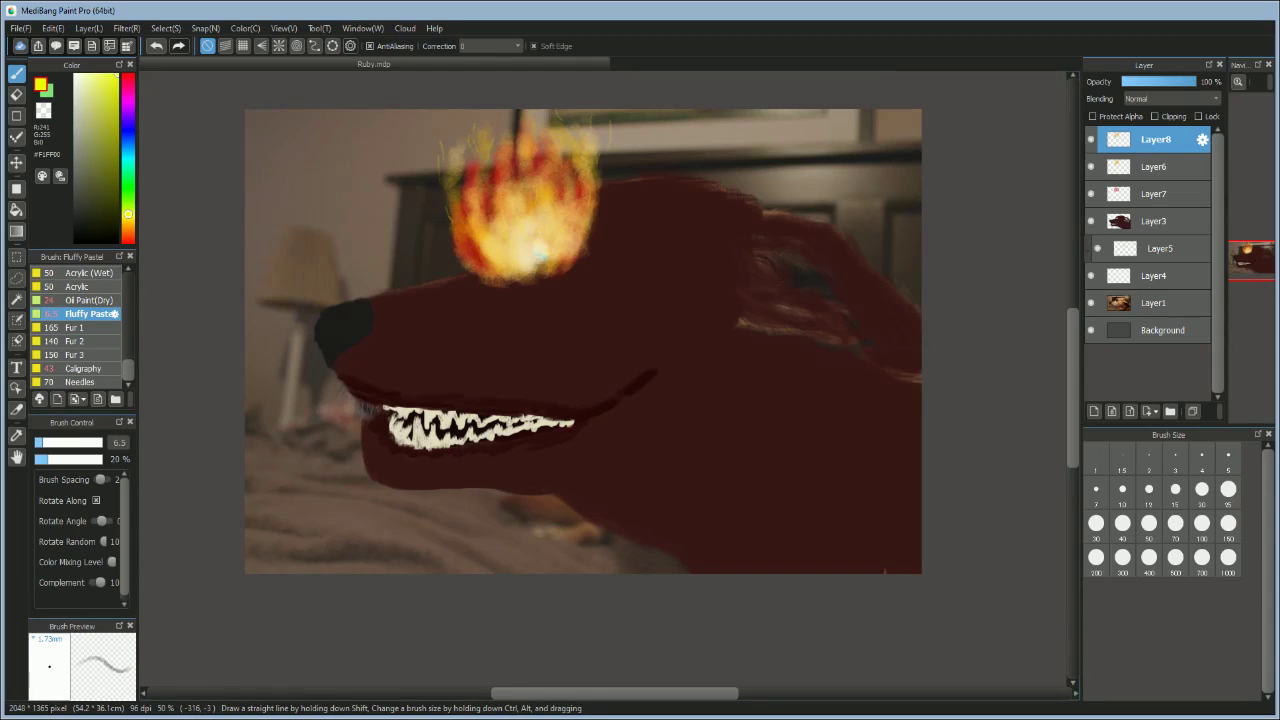
Step: Airbrush a soft yellow (#FFED00) glow around the flames at size 142, lowering the opacity to 4%
scroll(80, 325, "up", 5)
left_click(82, 300)
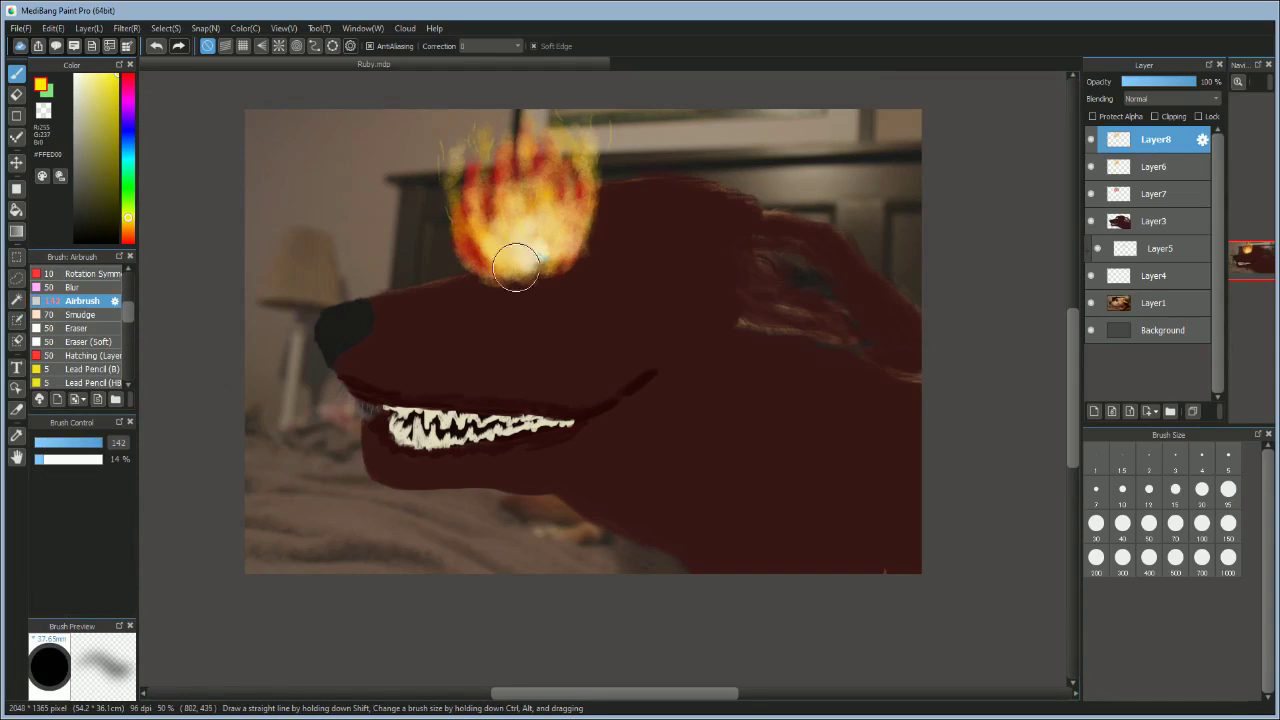
mouse_move(457, 265)
left_mouse_down()
mouse_move(526, 310)
mouse_move(602, 211)
mouse_move(602, 223)
mouse_move(581, 167)
left_mouse_up()
left_click(37, 460)
left_click_drag(452, 235, 438, 139)
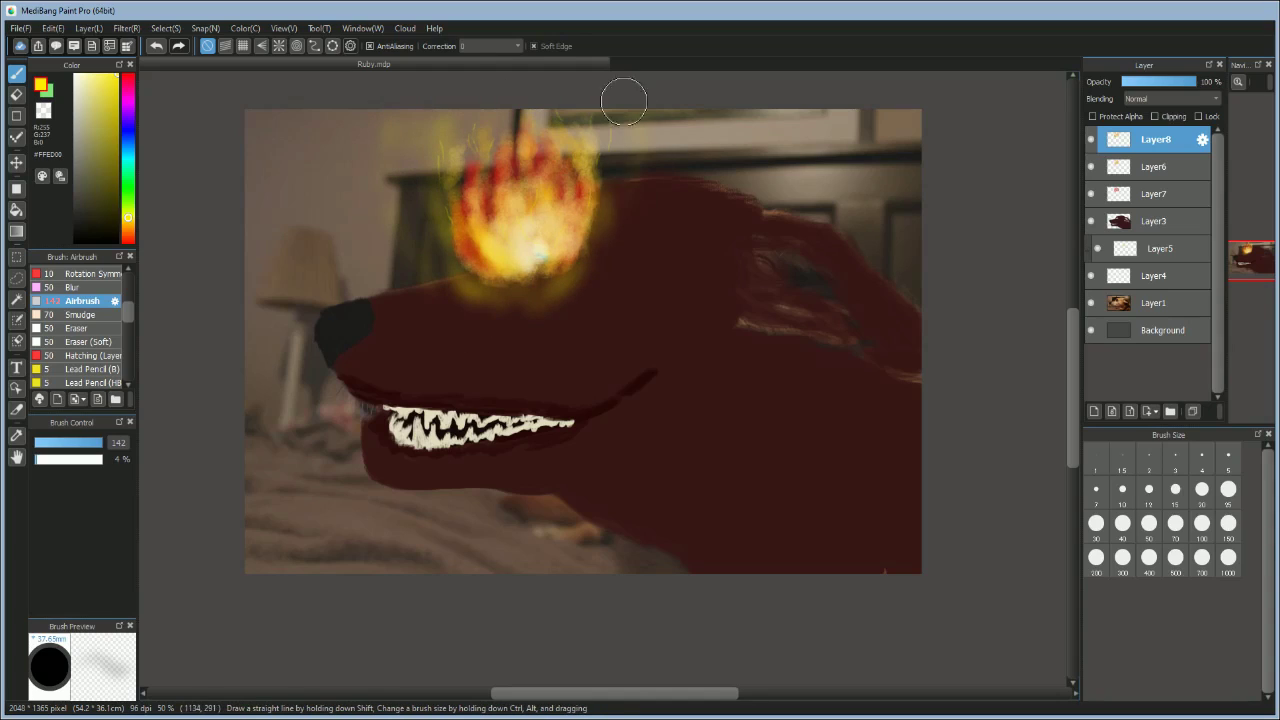
Step: Hide the dog photo layer and check the head with the three flame layers off and on
left_click(1091, 303)
left_click_drag(1091, 140, 1091, 194)
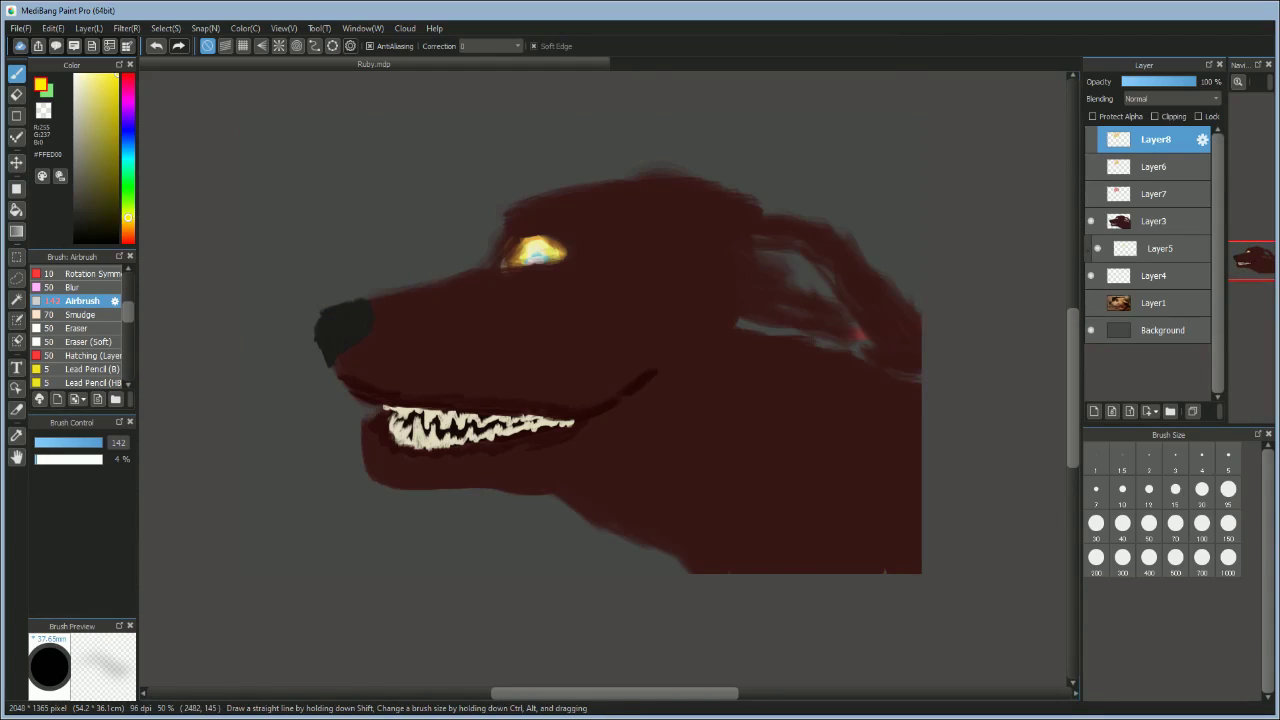
left_click(1091, 139)
left_click(1091, 166)
left_click(1091, 193)
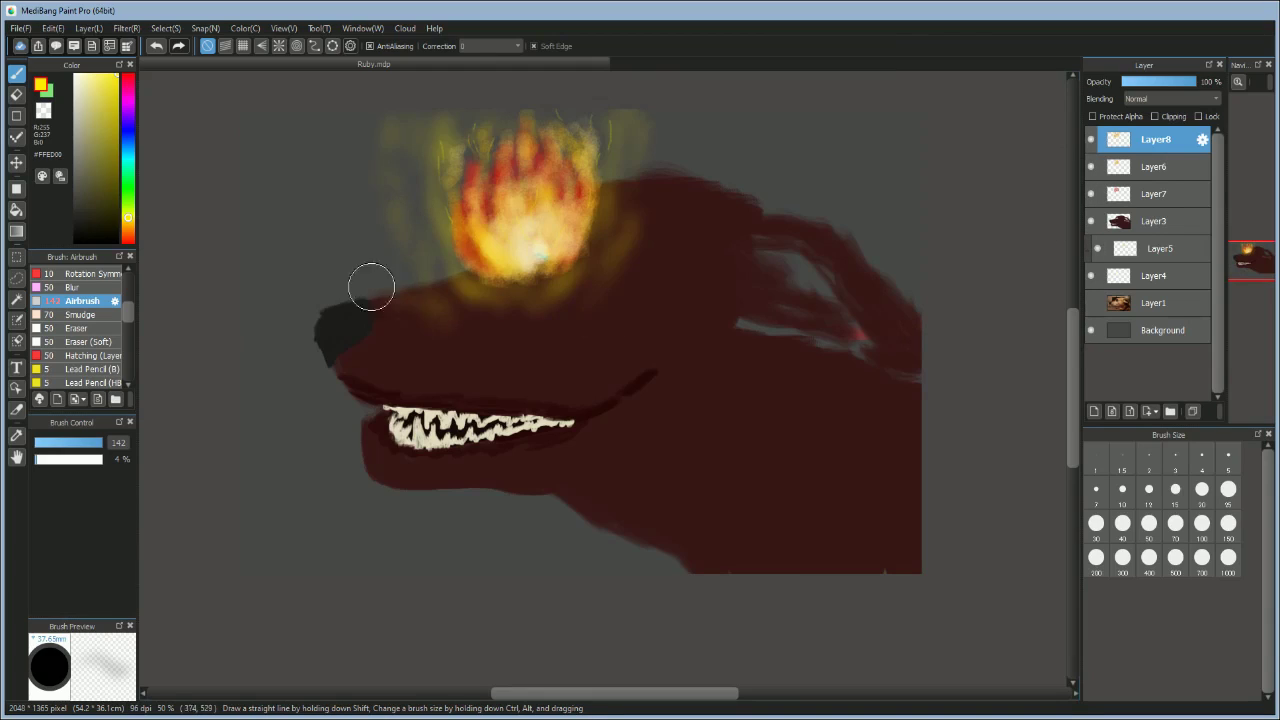
Step: Airbrush faint yellow firelight onto the muzzle, cheek, head and ear, and go over it with the Blur brush
mouse_move(435, 300)
left_mouse_down()
mouse_move(387, 342)
mouse_move(489, 369)
mouse_move(457, 381)
mouse_move(574, 340)
left_mouse_up()
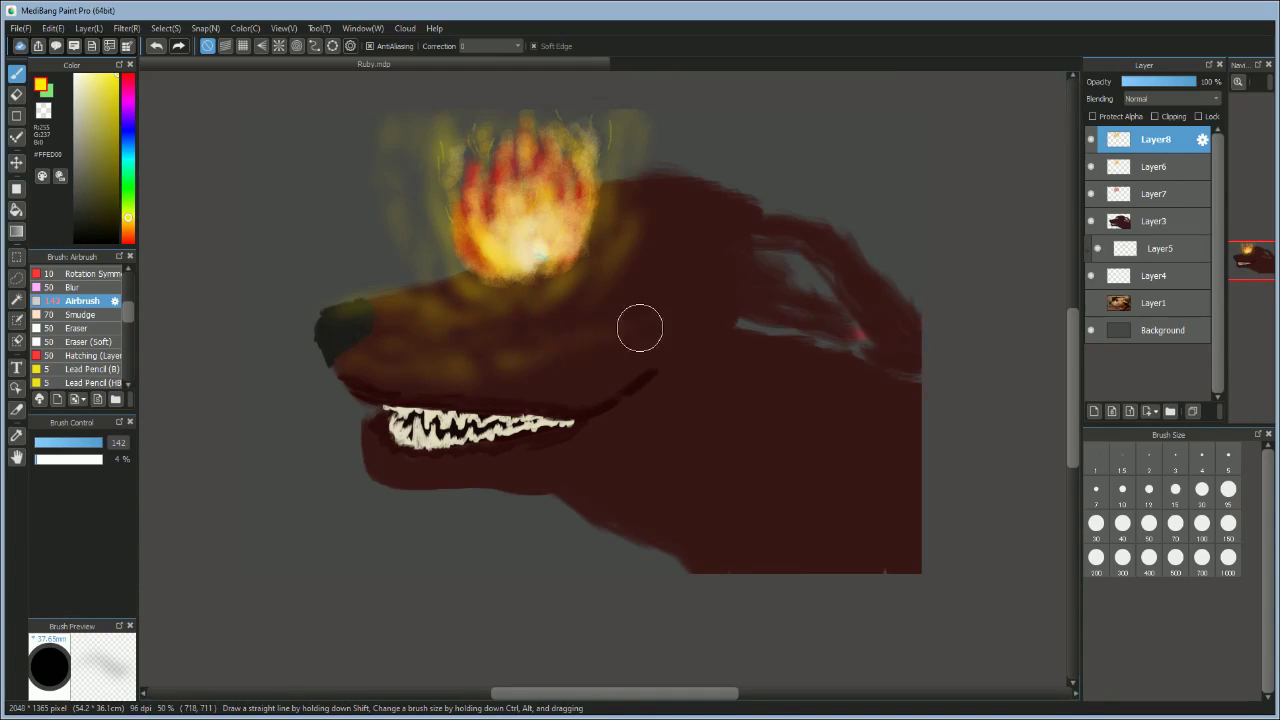
mouse_move(769, 210)
left_mouse_down()
mouse_move(734, 232)
mouse_move(813, 319)
mouse_move(700, 234)
mouse_move(686, 335)
mouse_move(745, 383)
mouse_move(786, 385)
mouse_move(678, 233)
left_mouse_up()
left_click(74, 287)
left_click_drag(602, 377, 697, 259)
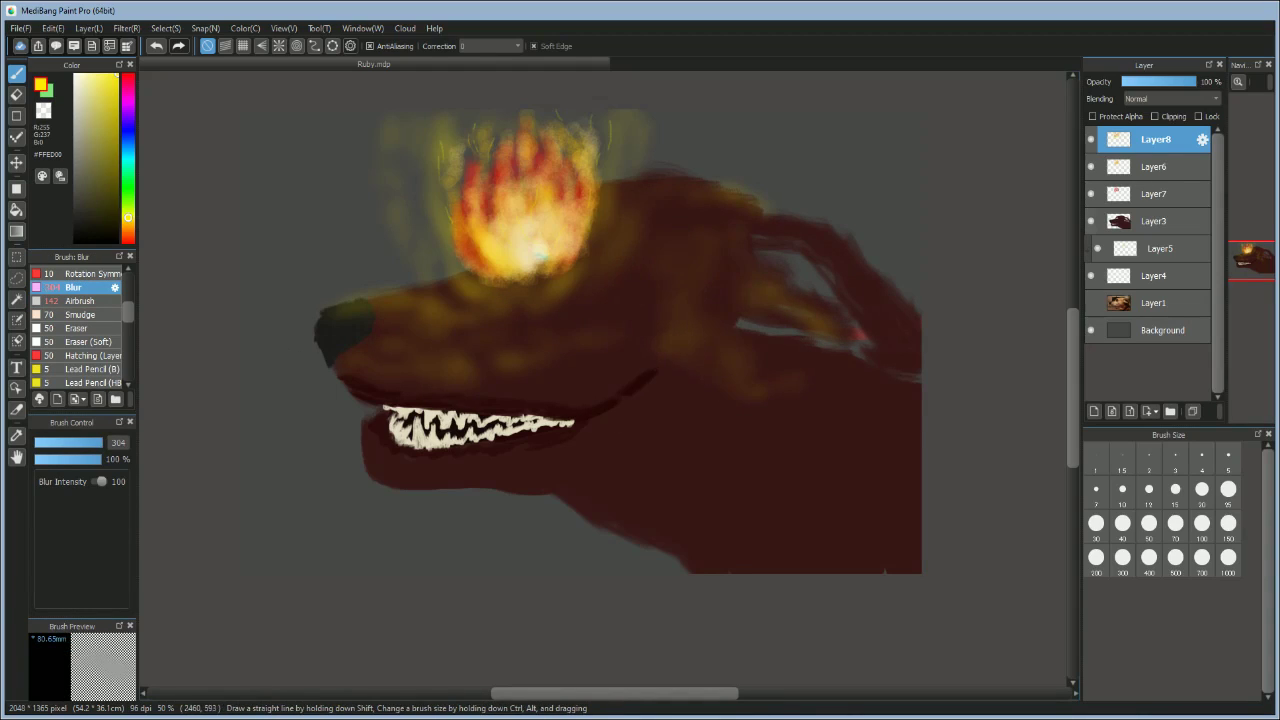
Step: Hide the painted head and cover the stray red stroke on the background layer with the surrounding grey (#484848)
left_click(1091, 221)
left_click(17, 95)
left_click_drag(80, 442, 102, 442)
left_click(1154, 194)
left_click(1154, 167)
left_click(1154, 221)
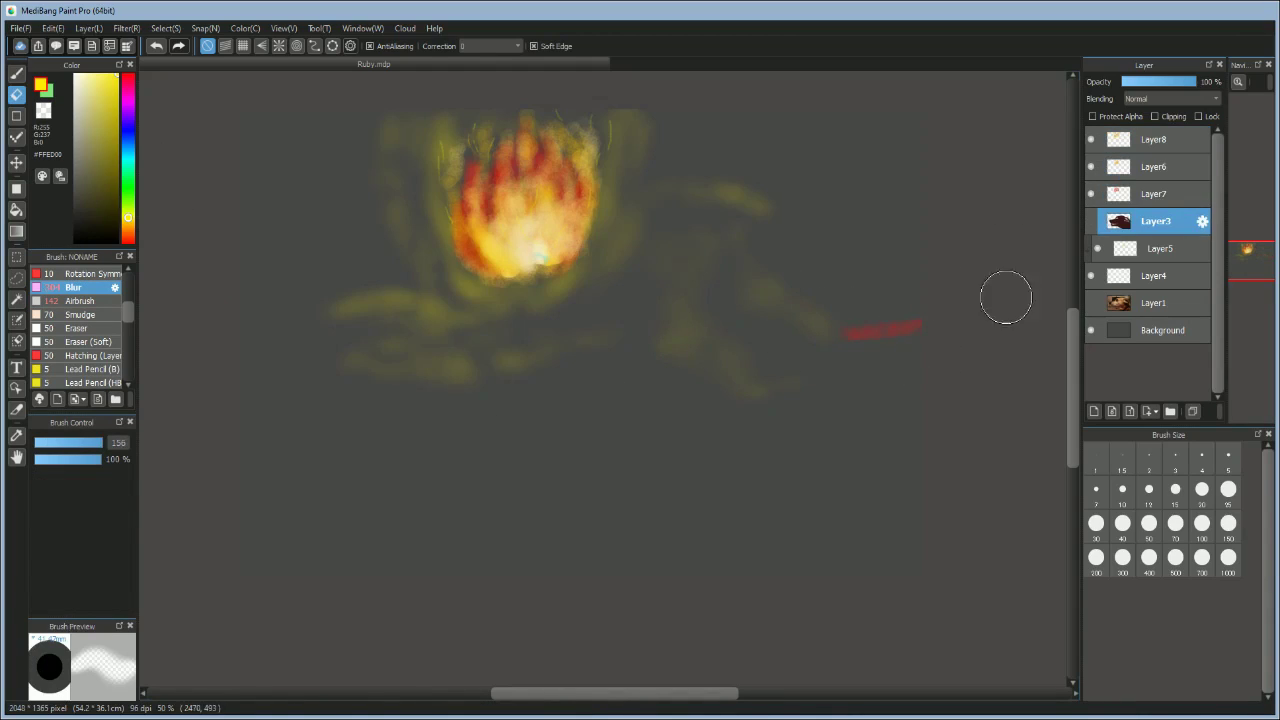
left_click(1163, 330)
right_click(908, 358)
mouse_move(923, 340)
left_mouse_down()
mouse_move(921, 294)
mouse_move(922, 374)
mouse_move(918, 300)
left_mouse_up()
left_click(17, 73)
left_click(82, 301)
mouse_move(908, 372)
left_mouse_down()
mouse_move(890, 262)
mouse_move(876, 354)
left_mouse_up()
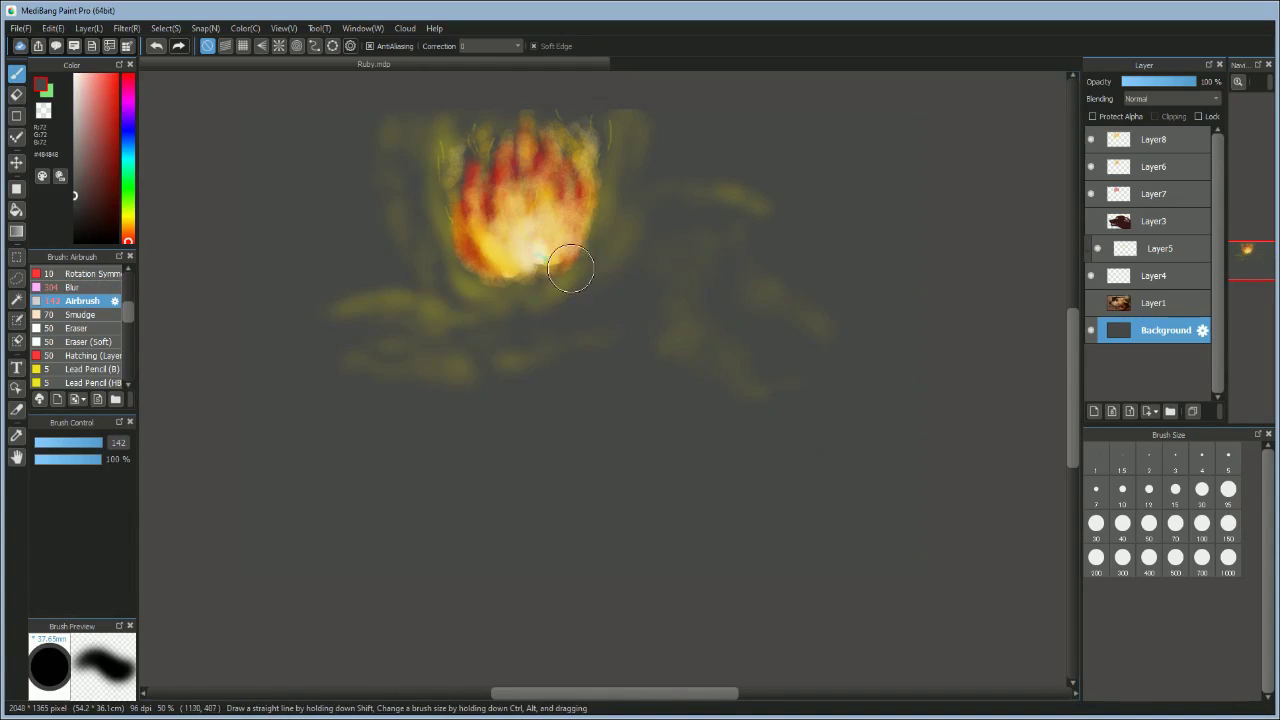
Step: Soften the yellow glow on the topmost flame layer with the Blur brush and choose golden yellow (#FFD500)
right_click(571, 268)
left_click(74, 287)
left_click(1154, 140)
right_click(521, 241)
left_click(117, 75)
left_click(128, 216)
left_click(128, 219)
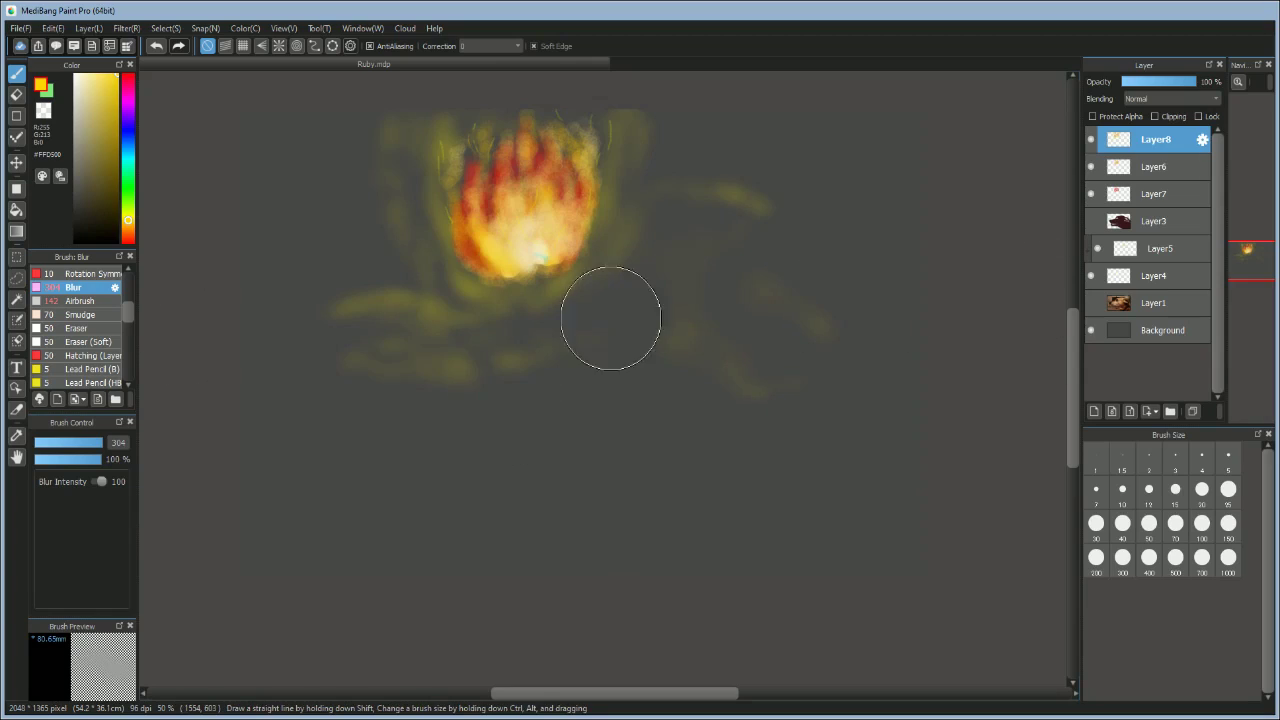
Step: Blur the red flames on Layer7 and the orange flames on Layer6
left_click(1154, 194)
left_click_drag(530, 169, 586, 207)
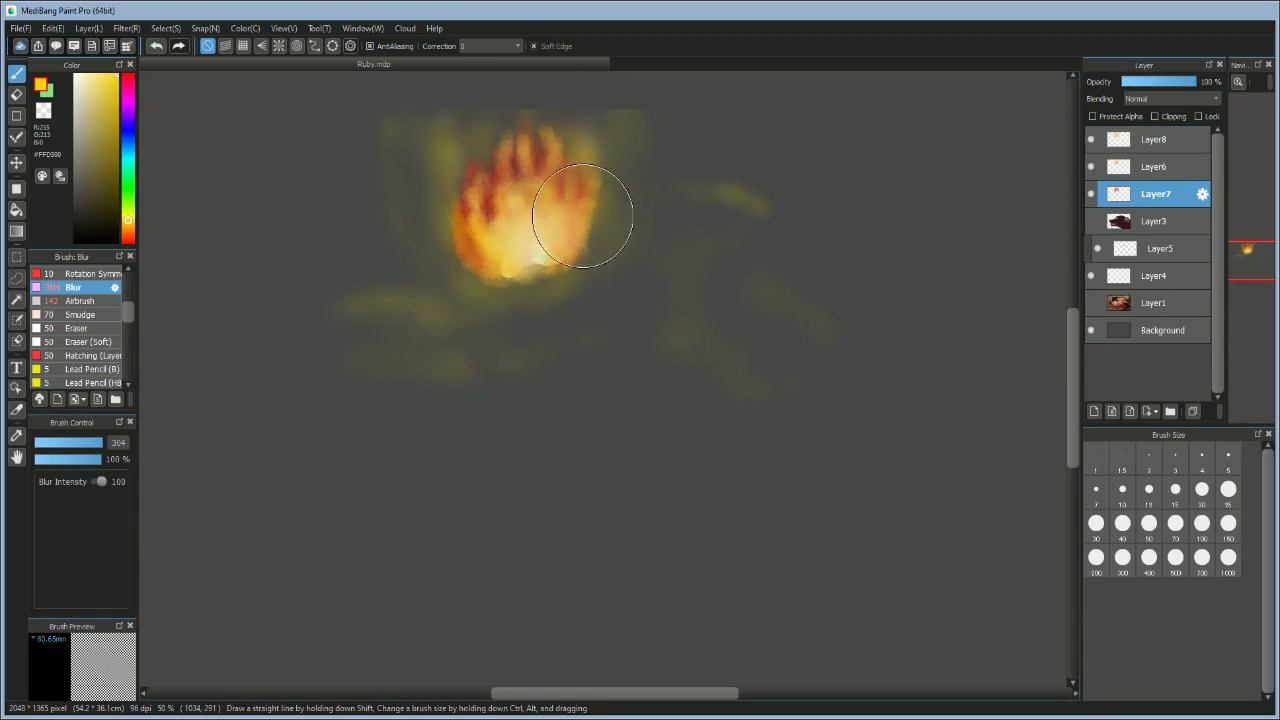
left_click(1154, 167)
left_click_drag(482, 172, 452, 210)
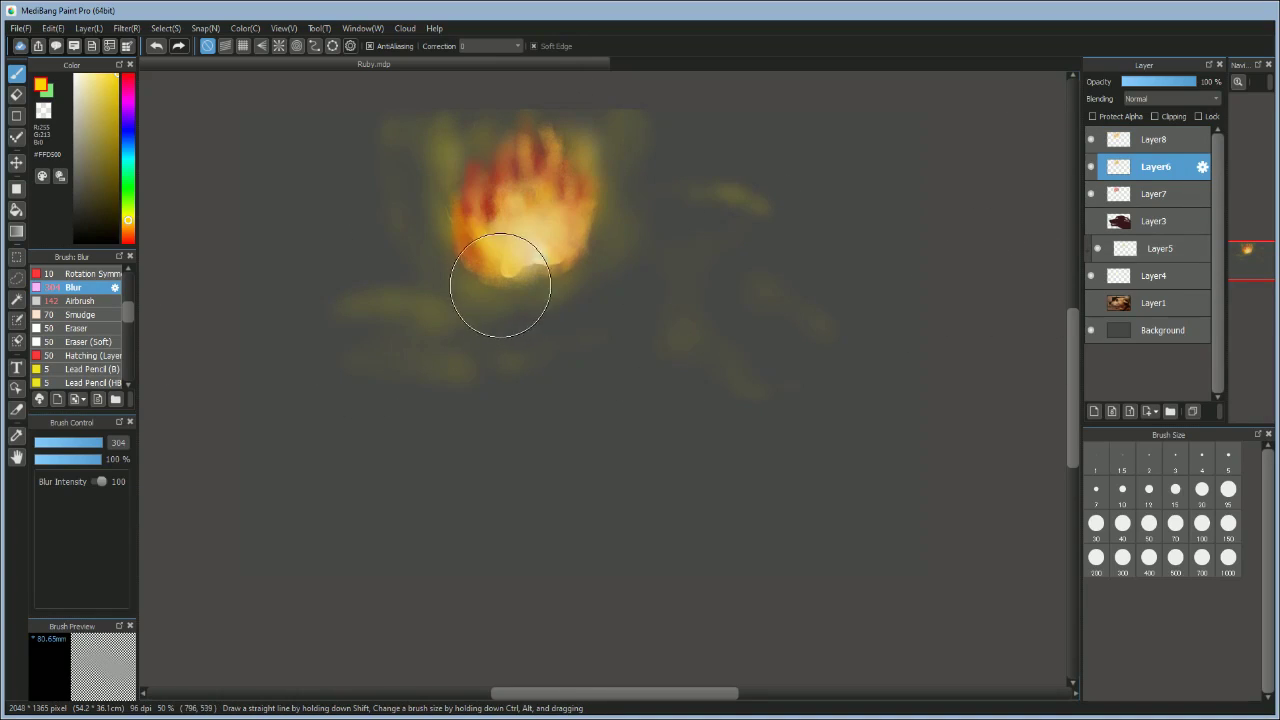
key("ctrl+Down")
key("ctrl+Down")
key("ctrl+Down")
key("ctrl+Down")
left_click(1154, 194)
left_click(1154, 167)
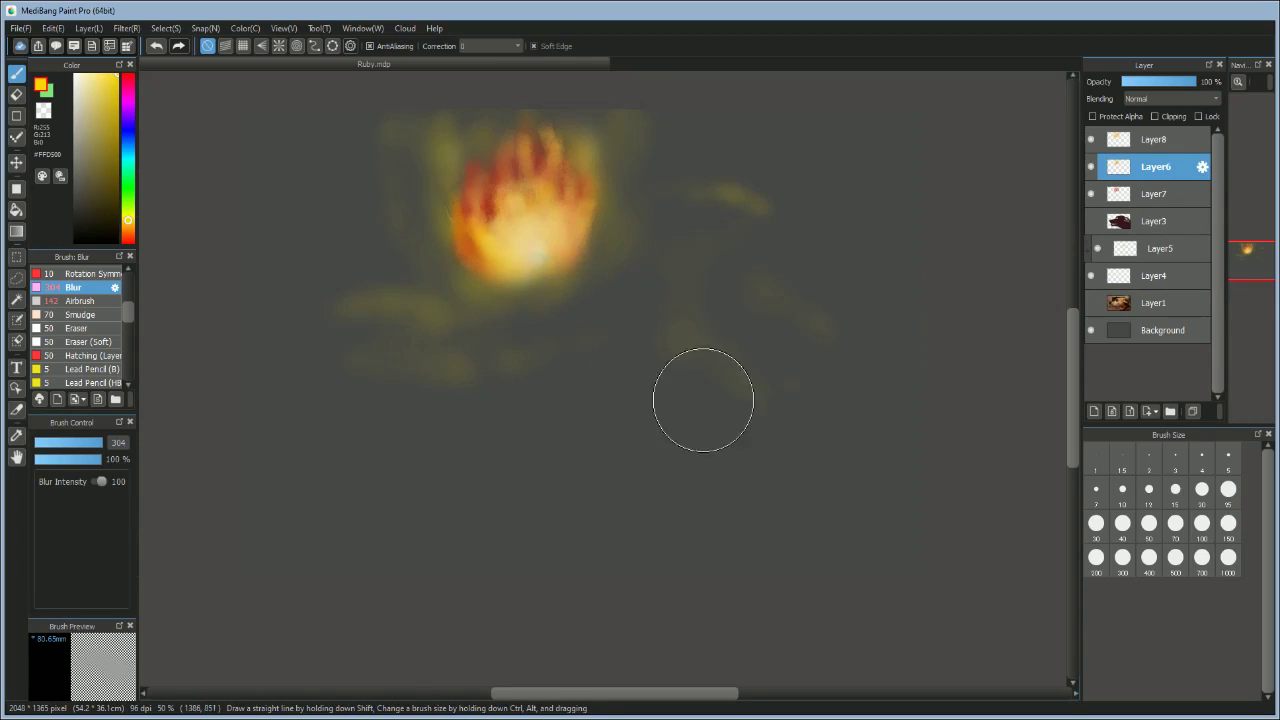
Step: Show the painted head again and add a clipping layer directly above it
left_click(1091, 221)
left_click(1091, 303)
left_click(1091, 303)
left_click(1154, 140)
left_click(1154, 221)
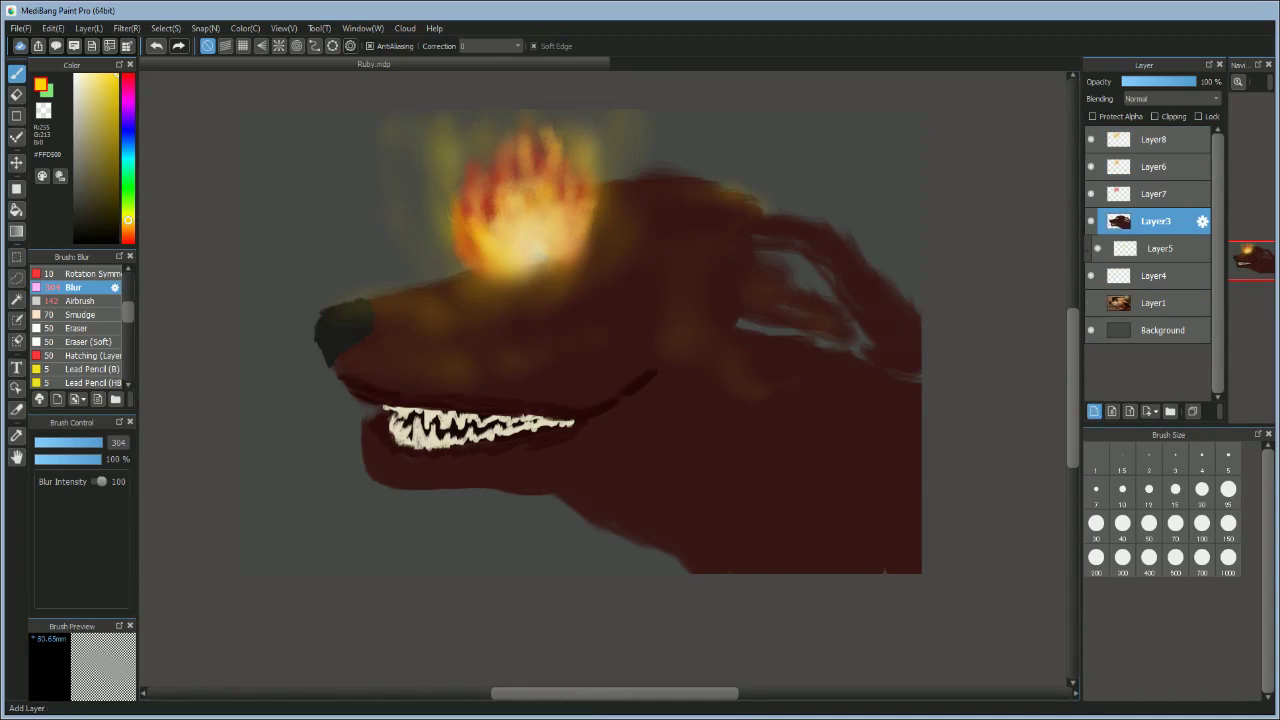
left_click(1094, 411)
left_click(1155, 117)
Step: Fill the gaps in the ear on the head layer with airbrushed dark red sampled from the head
left_click(1155, 248)
right_click(873, 337)
left_click(80, 301)
mouse_move(815, 397)
left_mouse_down()
mouse_move(868, 352)
mouse_move(777, 271)
left_mouse_up()
Step: Outline the ear in very dark red (#200404) with the Oil Paint(Dry) brush
left_click(112, 222)
left_click_drag(128, 312, 128, 371)
left_click(84, 368)
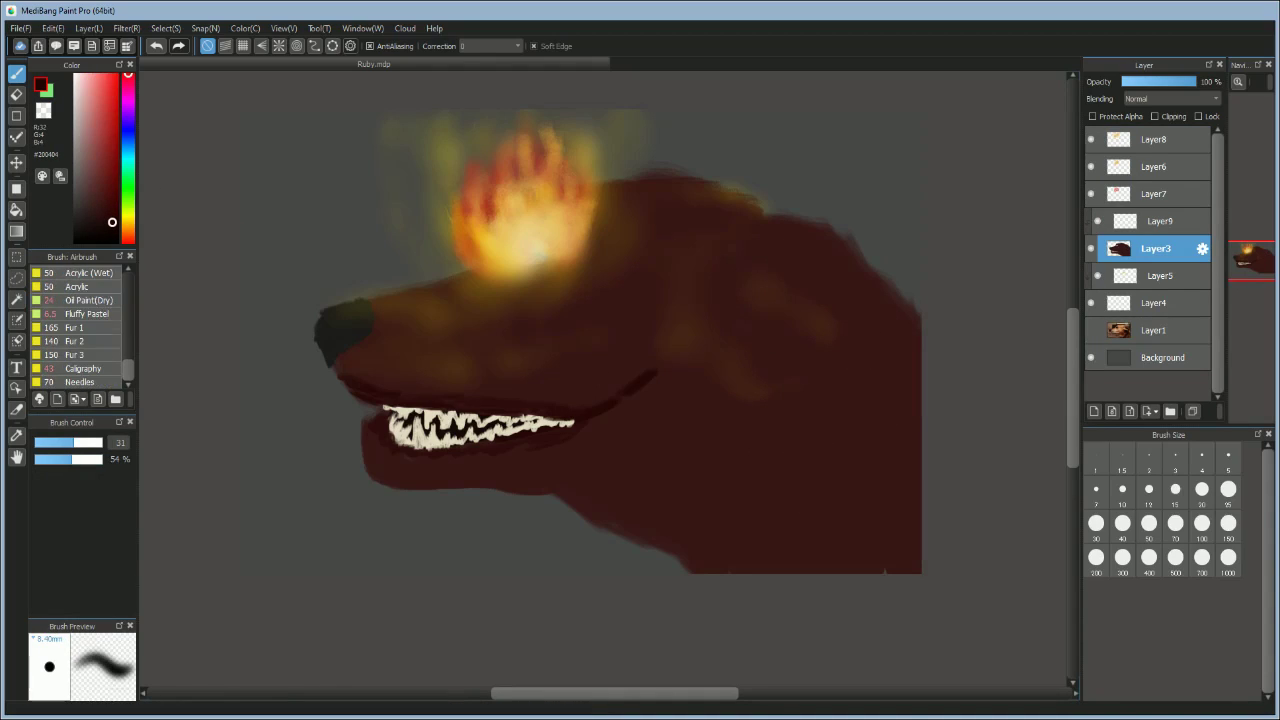
left_click(88, 300)
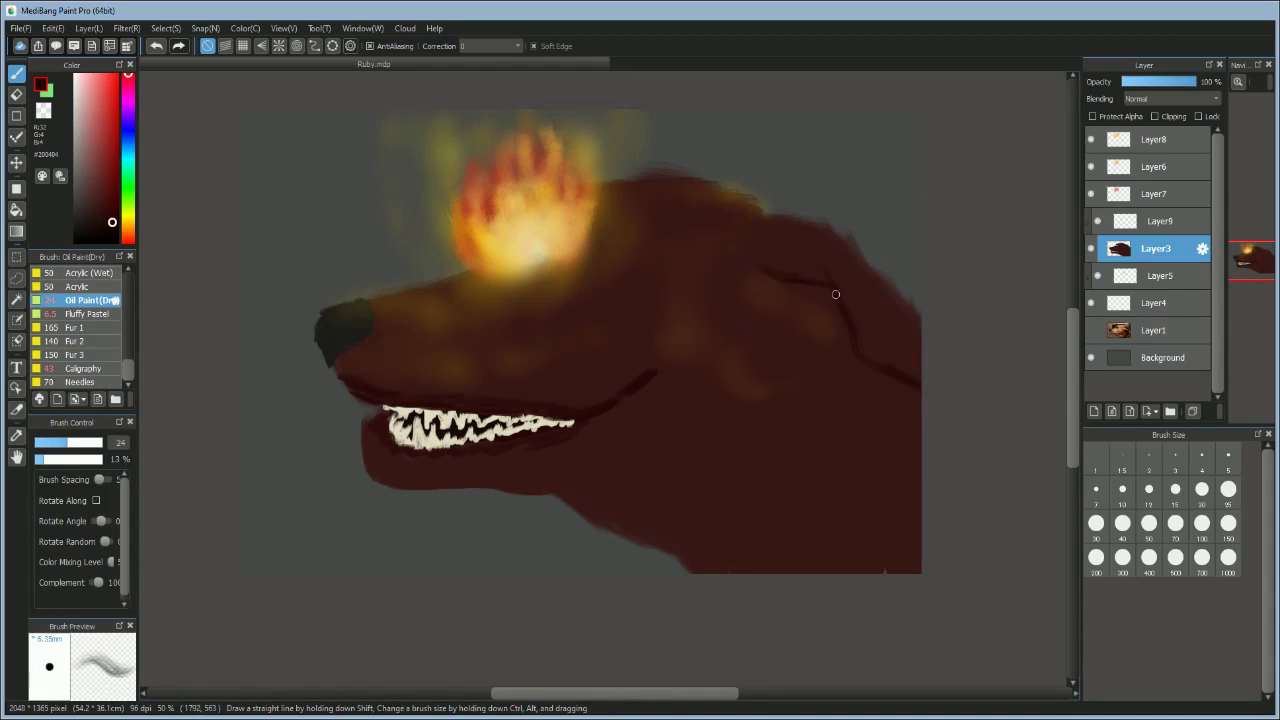
Step: Sketch dark shading around the ear and neck using the photo layer raised over the head, and return the photo hidden underneath
left_click(1091, 330)
left_click_drag(1153, 330, 1154, 238)
left_click(1155, 276)
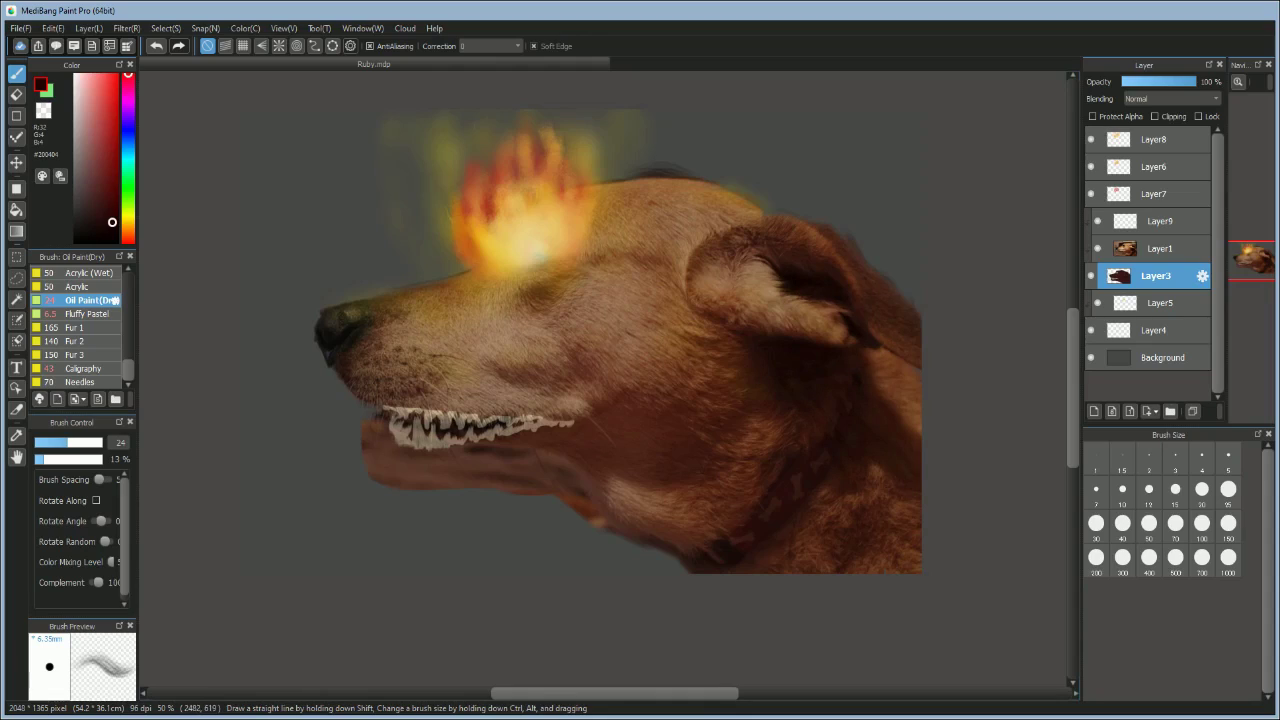
left_click(1097, 248)
left_click_drag(1155, 249, 1155, 341)
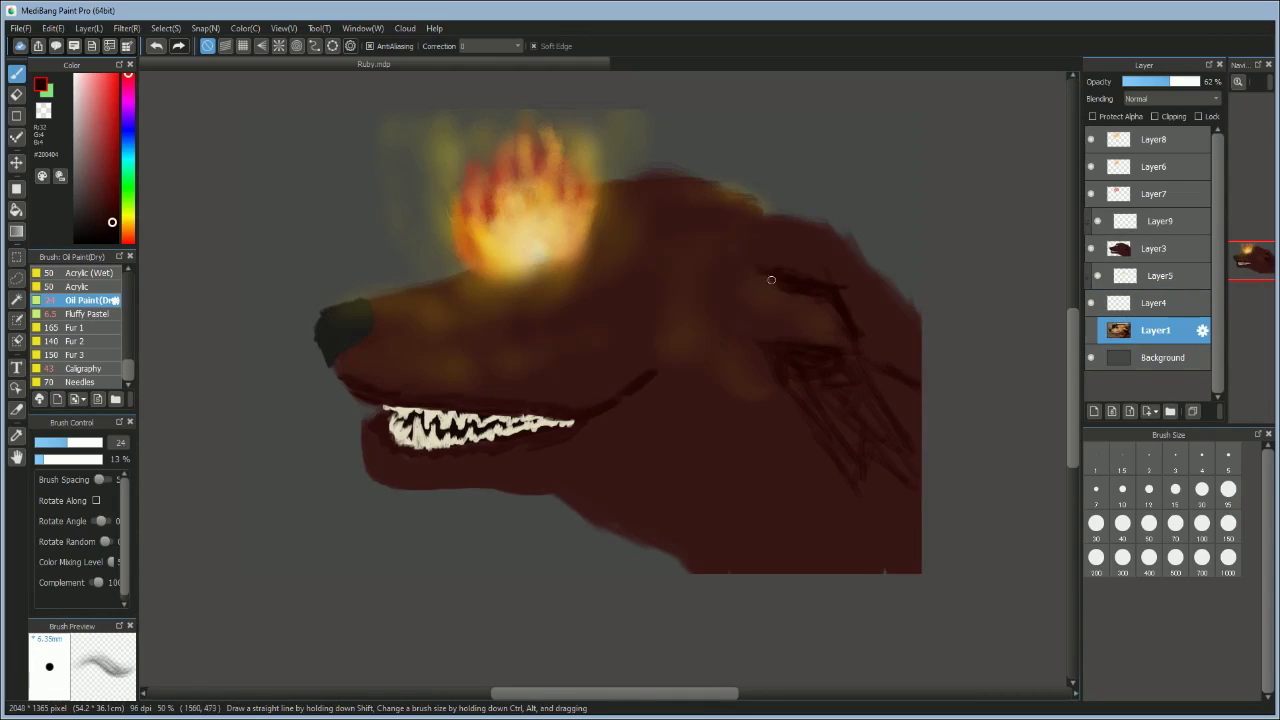
Step: Fill the neck area below and behind the ear with a solid dark shadow on the head layer
mouse_move(810, 393)
left_mouse_down("ctrl+alt")
mouse_move(824, 393)
mouse_move(774, 357)
left_mouse_up("ctrl+alt")
left_click(1155, 249)
mouse_move(867, 388)
left_mouse_down()
mouse_move(886, 443)
mouse_move(834, 400)
mouse_move(809, 403)
mouse_move(866, 422)
mouse_move(943, 415)
left_mouse_up()
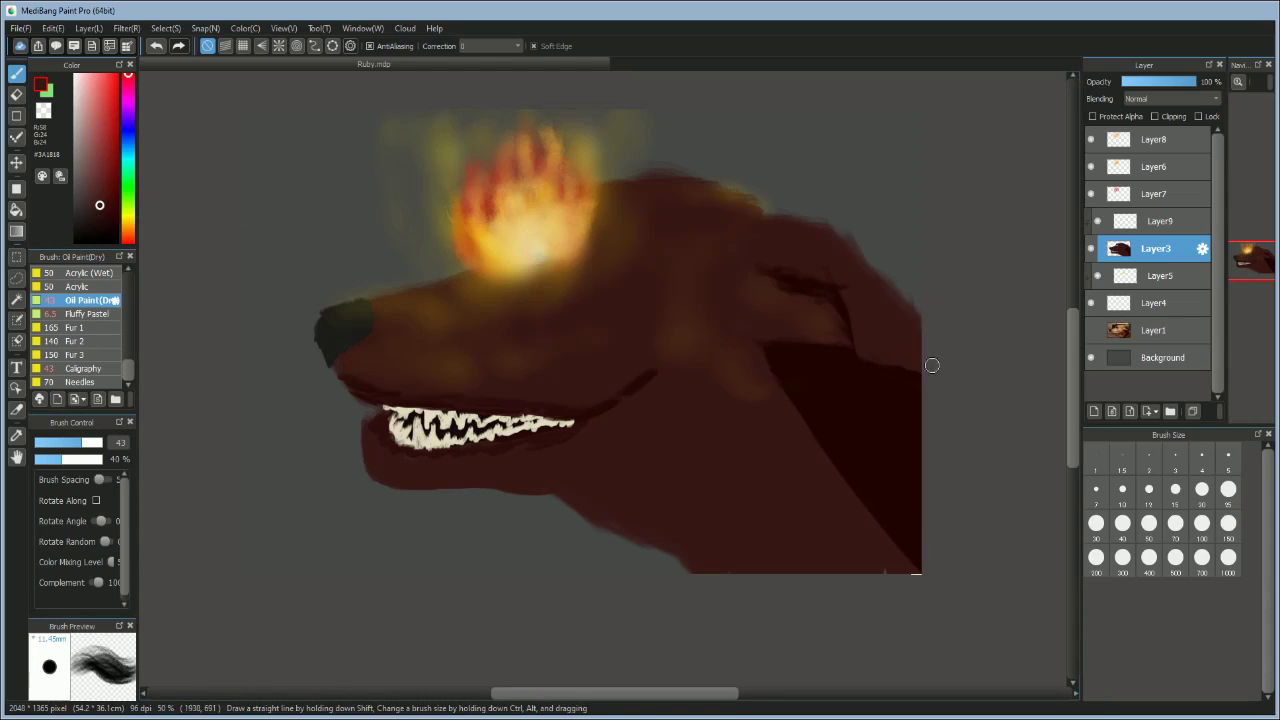
Step: Refine the neck and throat silhouette on the head layer by filling with dark red and erasing the stray edges
mouse_move(763, 214)
left_mouse_down()
mouse_move(875, 265)
mouse_move(919, 263)
left_mouse_up()
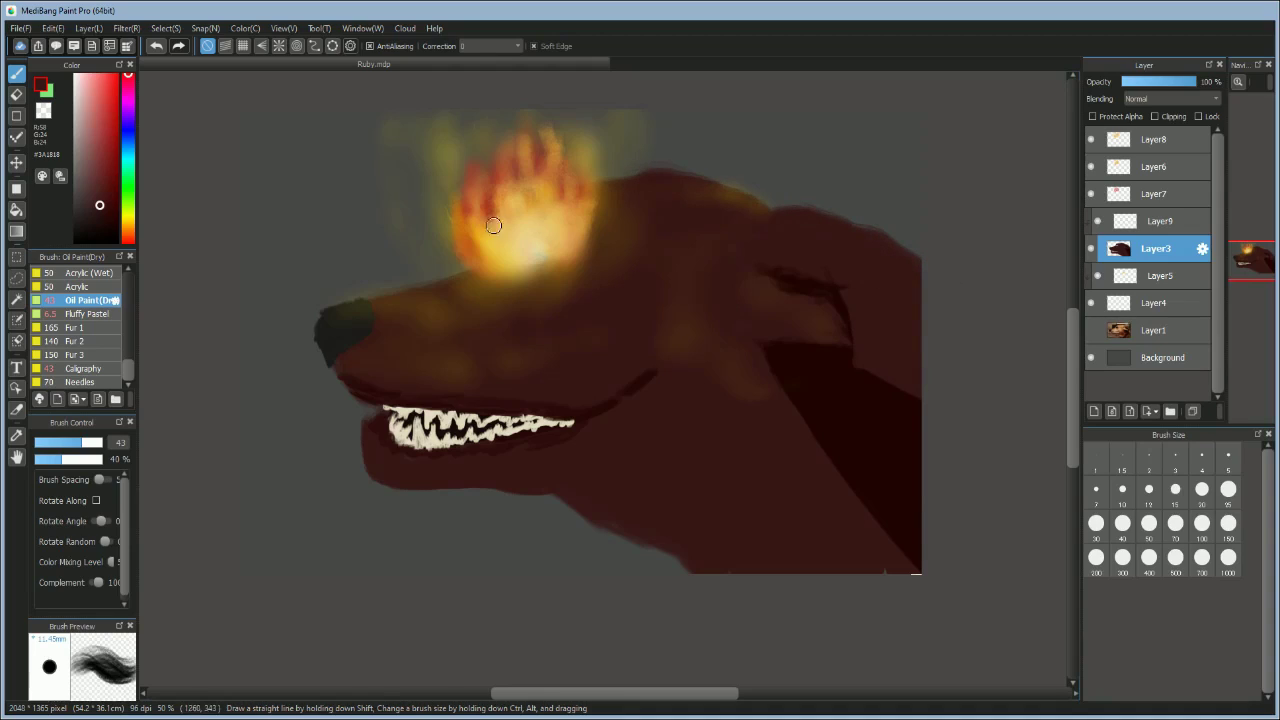
key("e")
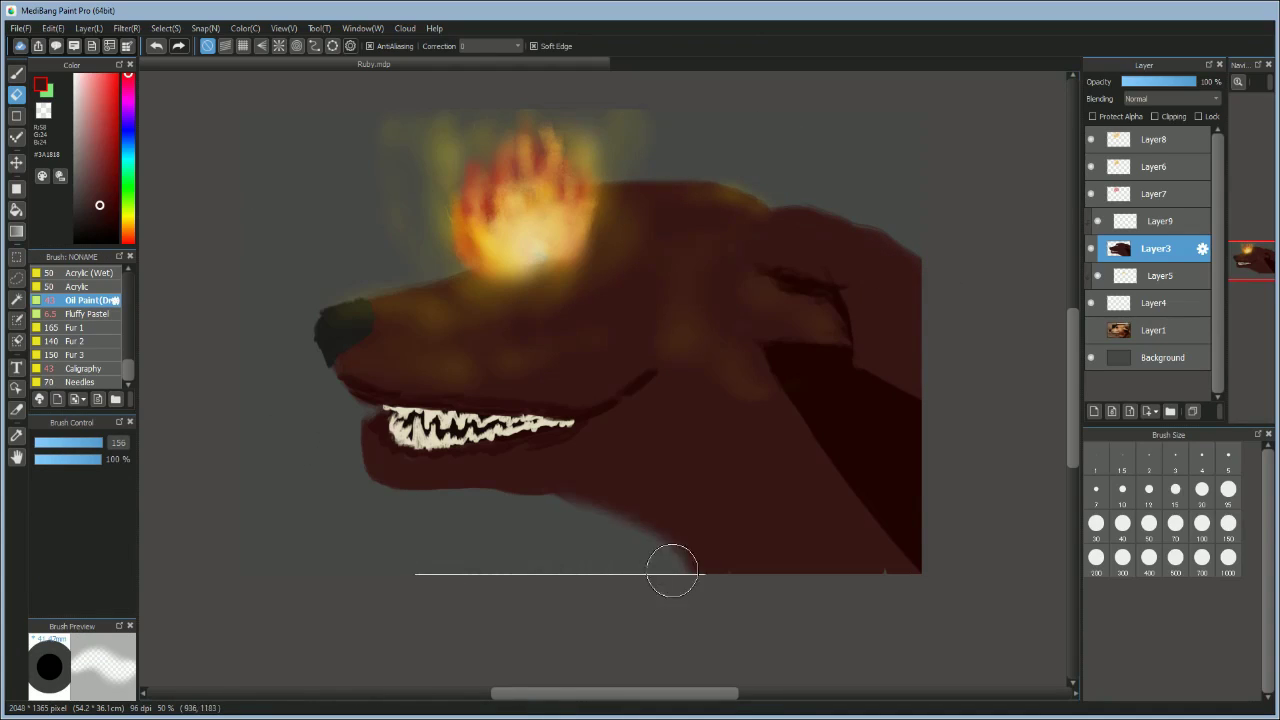
key("b")
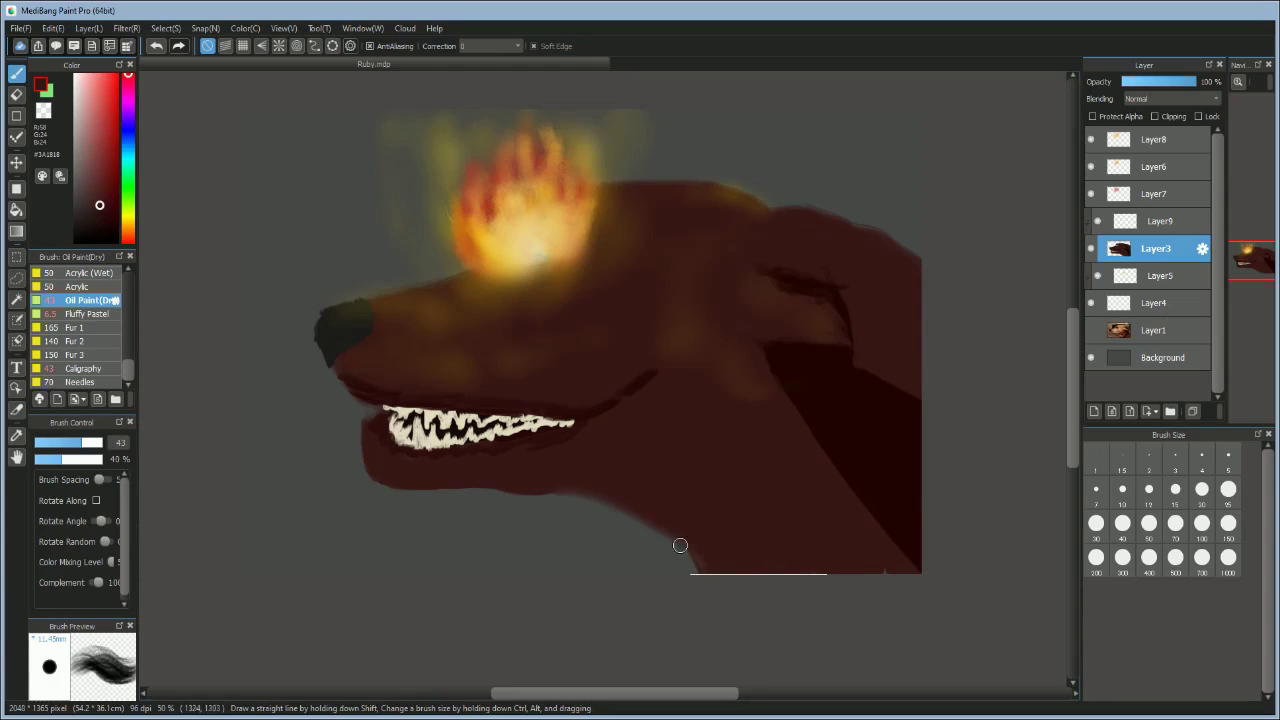
key("e")
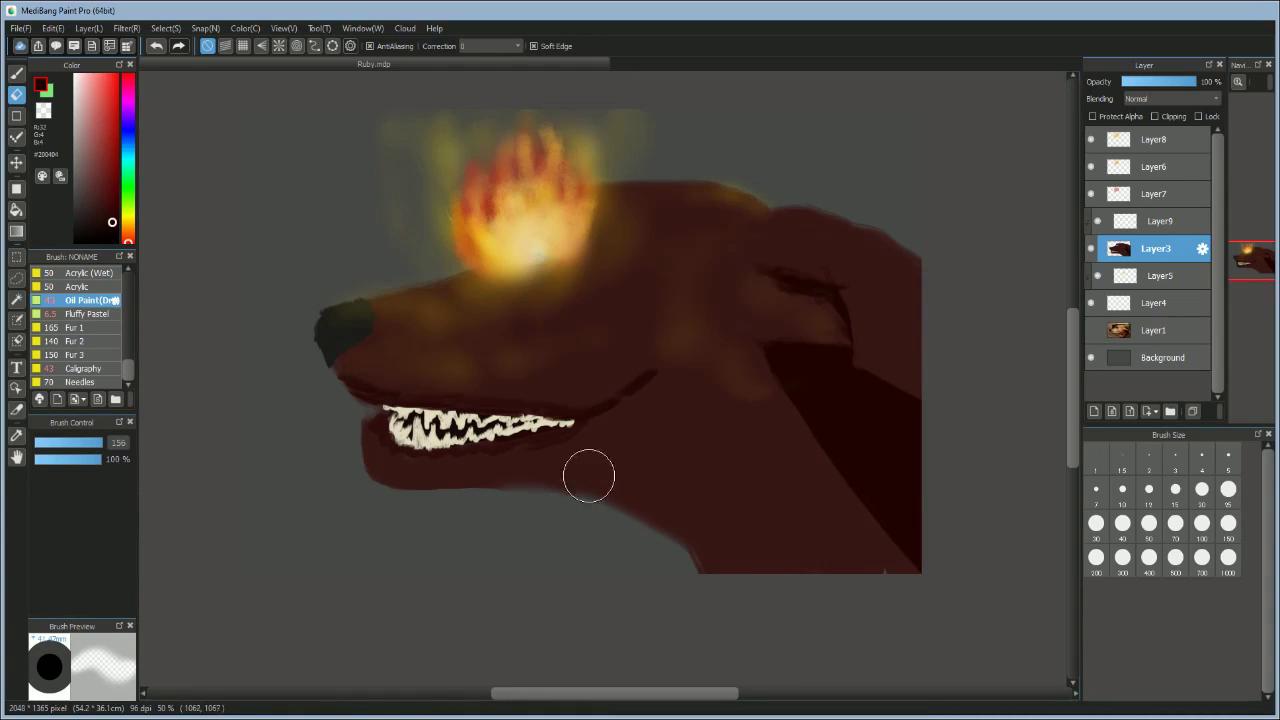
Step: Choose the Fur 2 brush and add reddish-brown fur texture over the cheek and forehead using colours sampled from the head
left_click(87, 314)
scroll(85, 318, "up", 3)
scroll(82, 340, "down", 3)
left_click(77, 355)
left_click(77, 341)
left_click(77, 328)
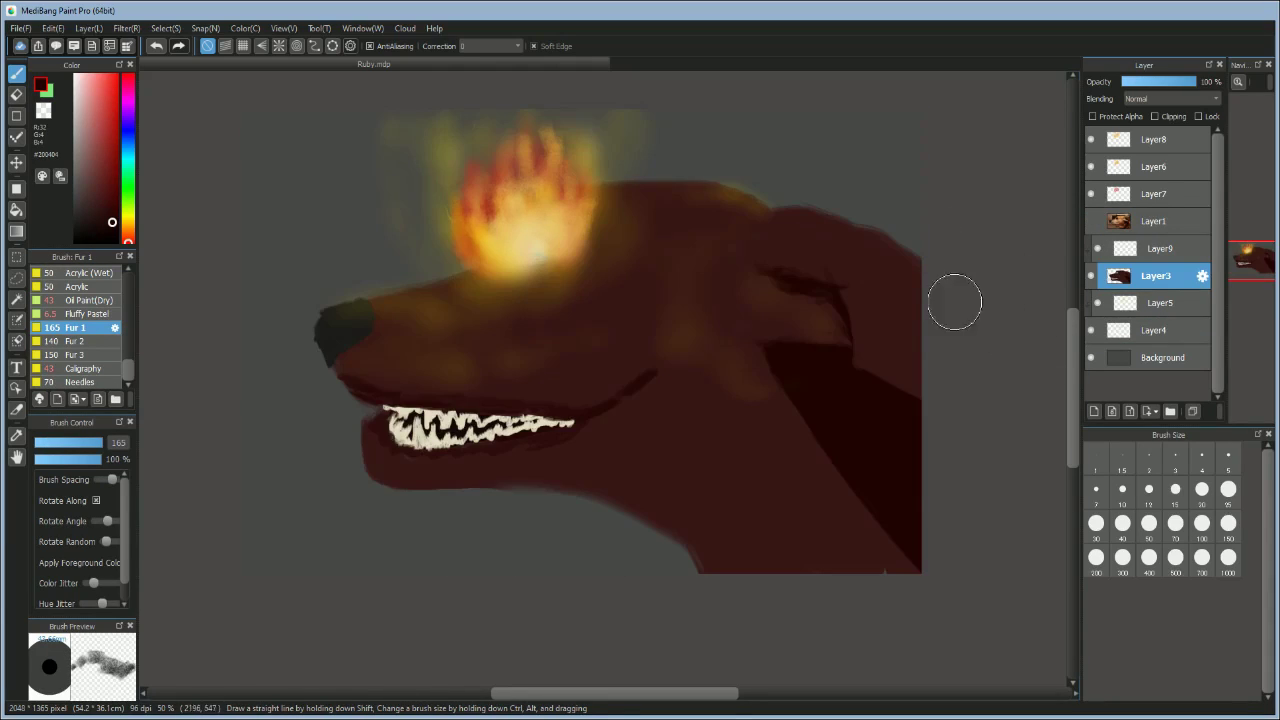
left_click(75, 341)
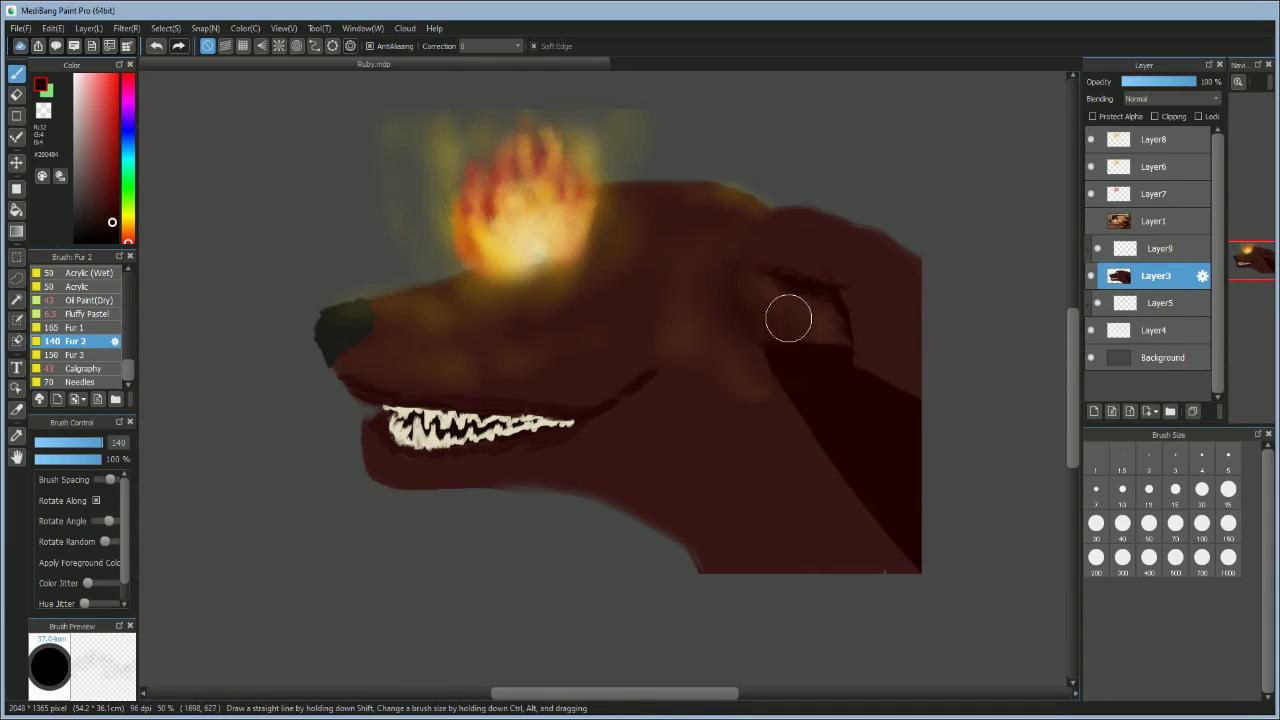
right_click(732, 349)
left_click(733, 279, "alt")
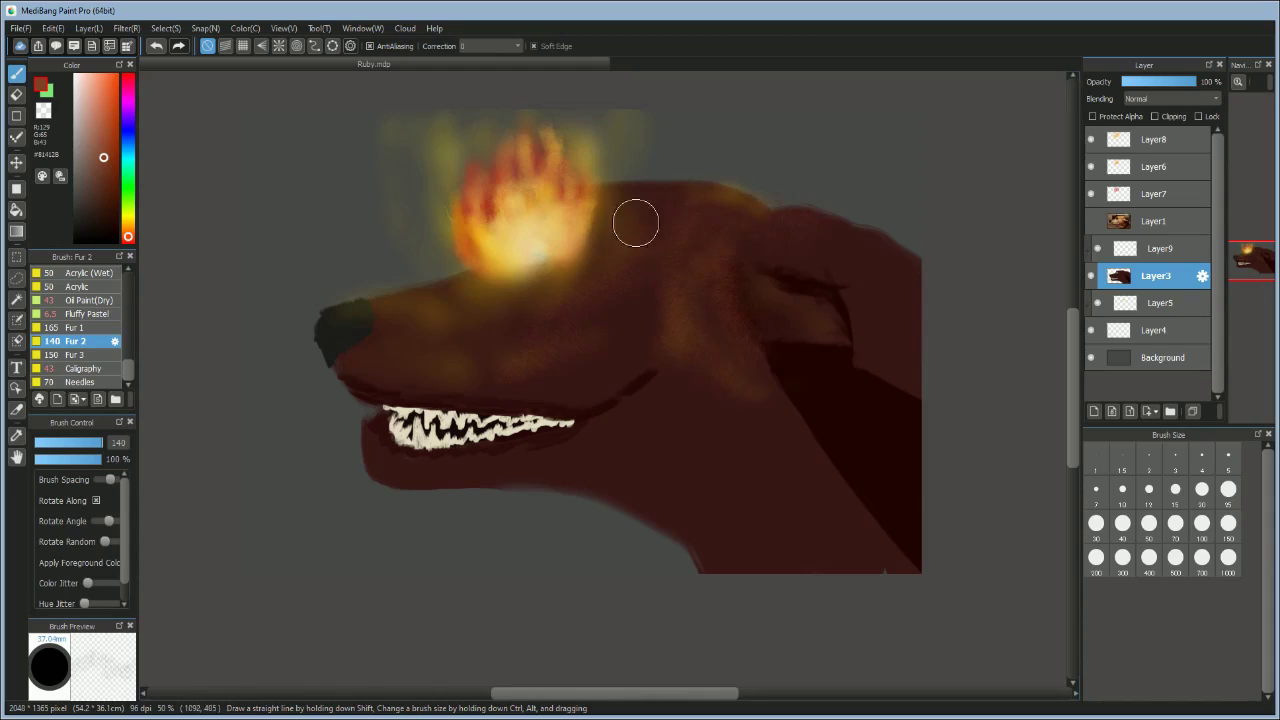
Step: Paint light fur highlights around the flaming eye and along the upper muzzle on Layer9 with the Fur 2 brush at 39% opacity
left_click(86, 102)
left_click(62, 459)
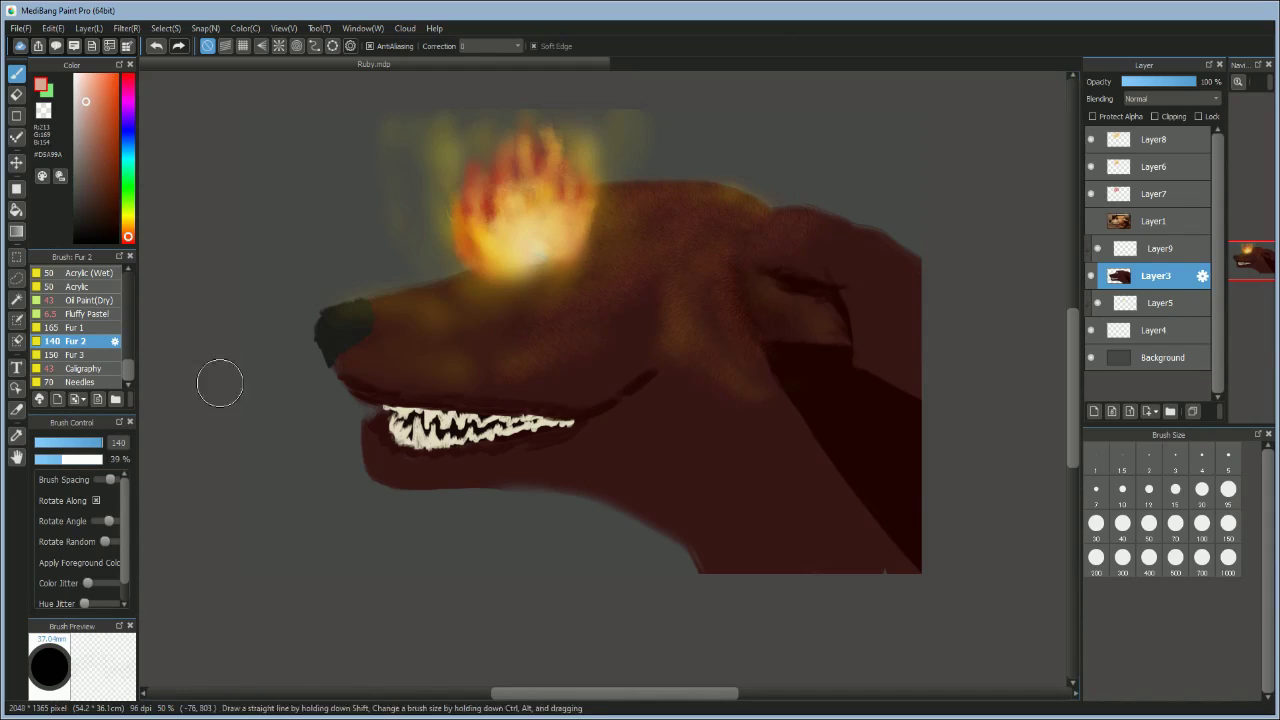
key("ctrl+z")
left_click(1160, 249)
left_click_drag(612, 256, 523, 299)
left_click(485, 293, "alt")
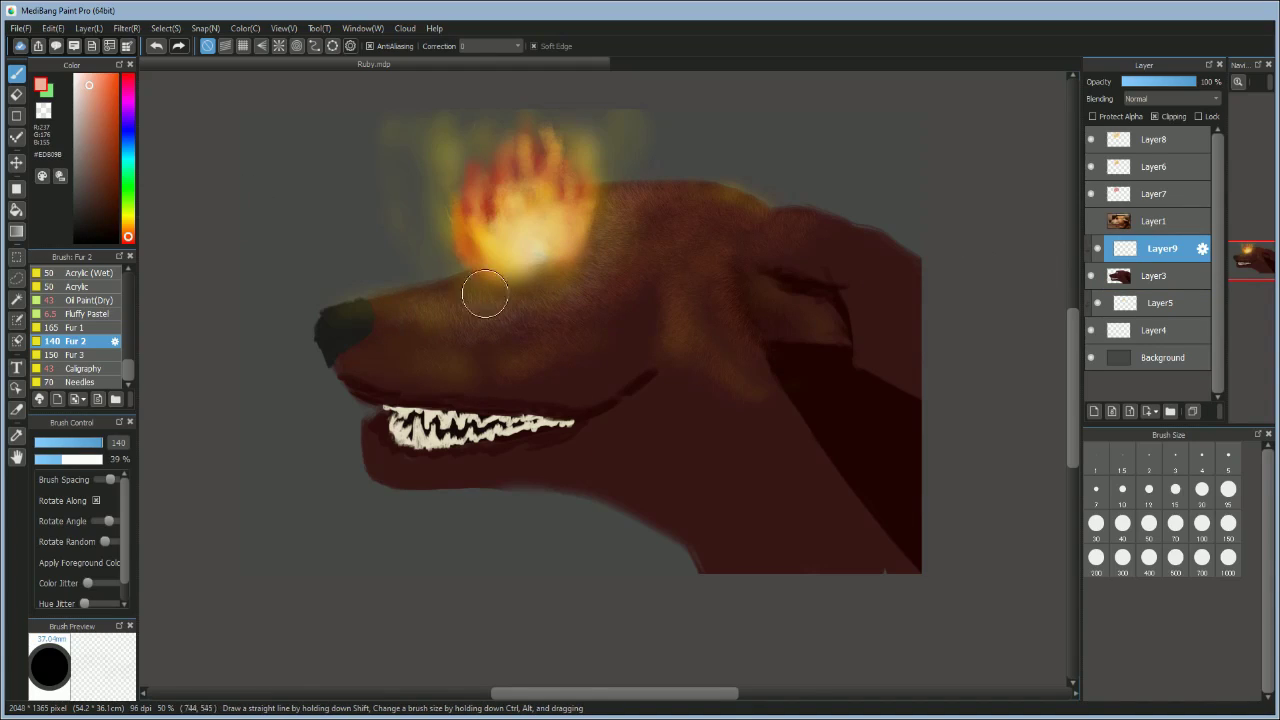
left_click(453, 365, "alt")
left_click(478, 348, "alt")
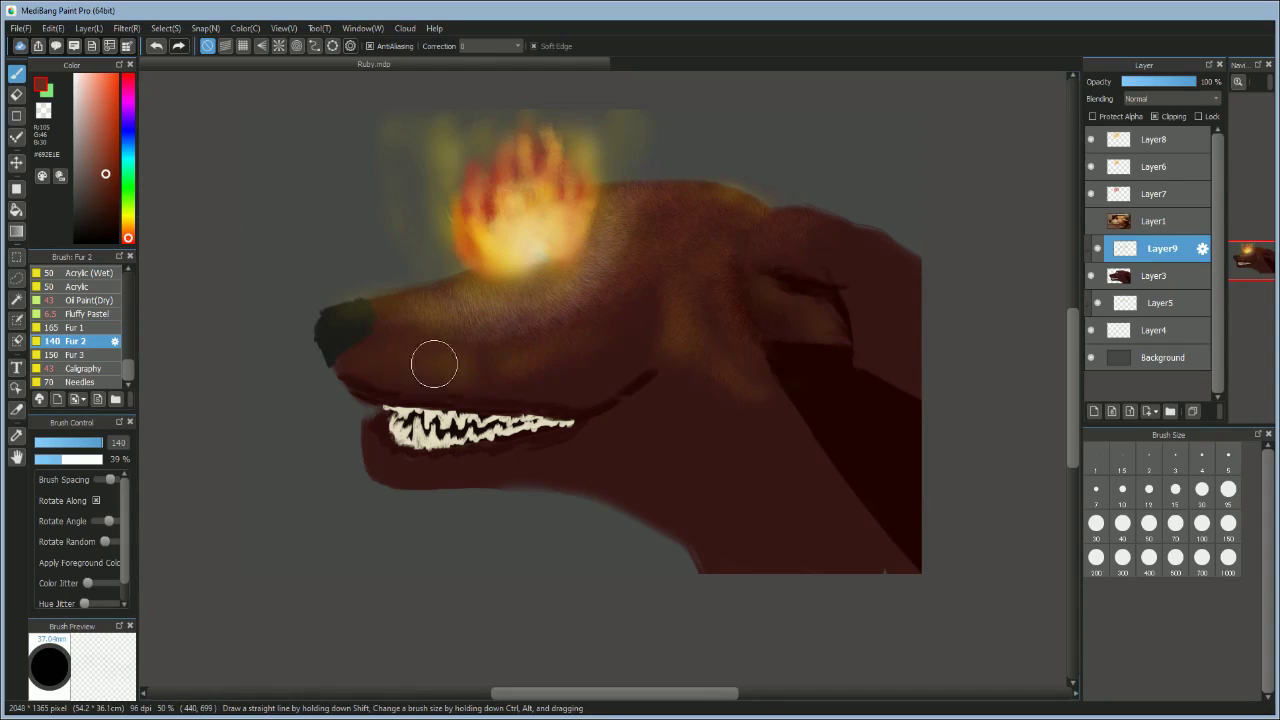
Step: Raise the fur brush opacity to 100% and add warm brown fur over the cheek and jaw on Layer9
left_click_drag(82, 460, 98, 460)
left_click(1155, 276)
left_click(1160, 249)
left_click(109, 166)
left_click_drag(631, 431, 657, 454)
Step: Shade the throat and lower neck with very dark red fur, using #1A0303 and a slightly brighter dark red, on Layer9
right_click(800, 430)
left_click(102, 460)
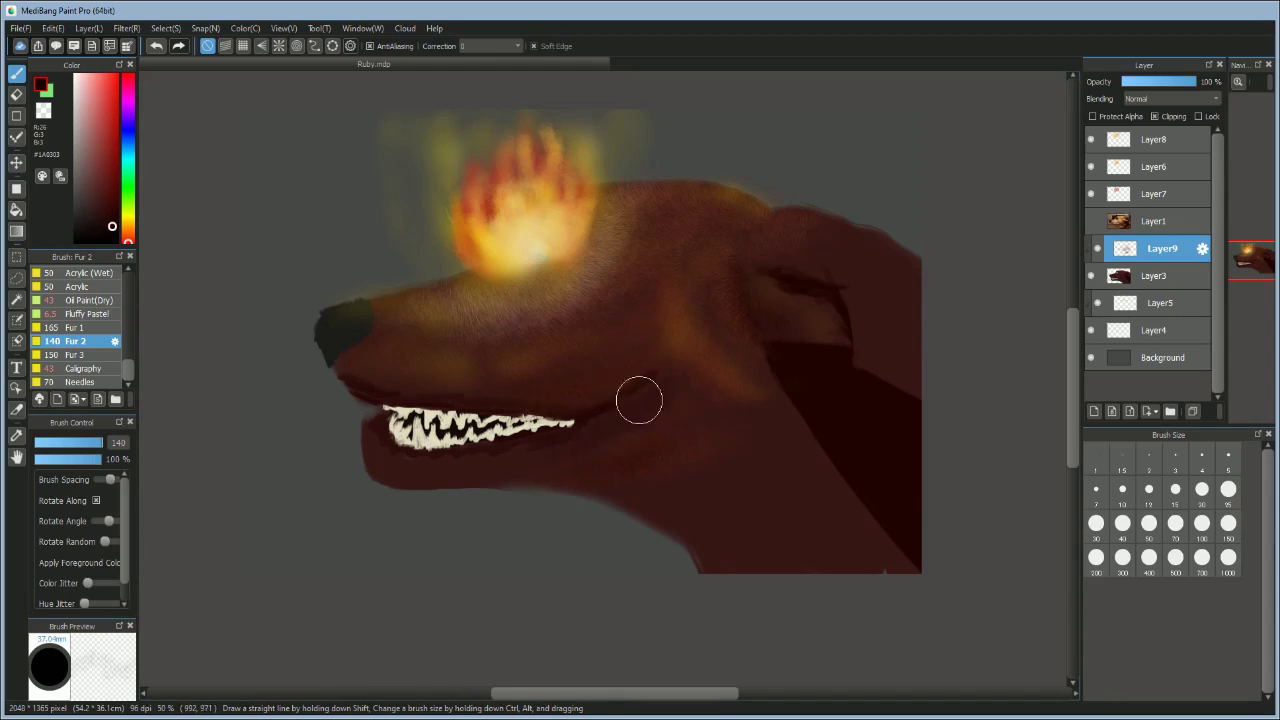
left_click_drag(654, 476, 746, 549)
left_click(116, 208)
left_click_drag(834, 539, 660, 446)
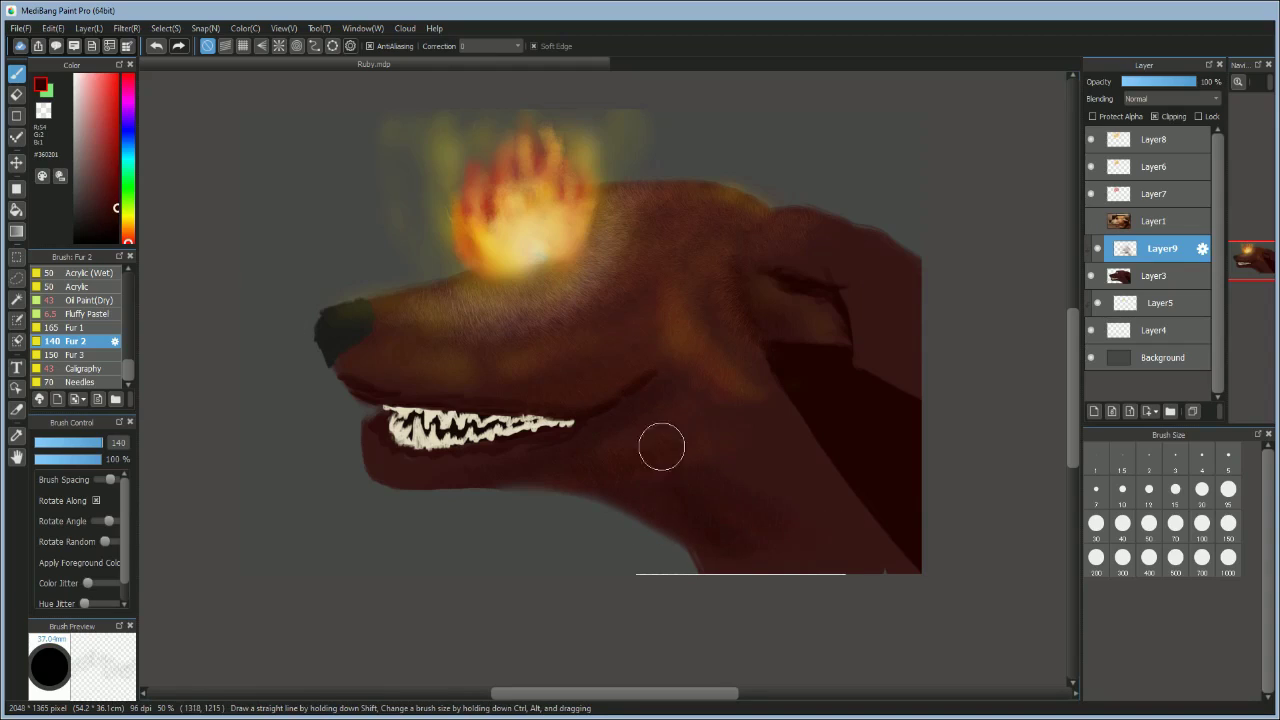
Step: Add bright red (#FF0600) fur patches around the mouth corner, lower jaw and forehead on Layer9
left_click(116, 75)
left_click_drag(392, 463, 574, 439)
key("ctrl+z")
left_click_drag(463, 311, 476, 317)
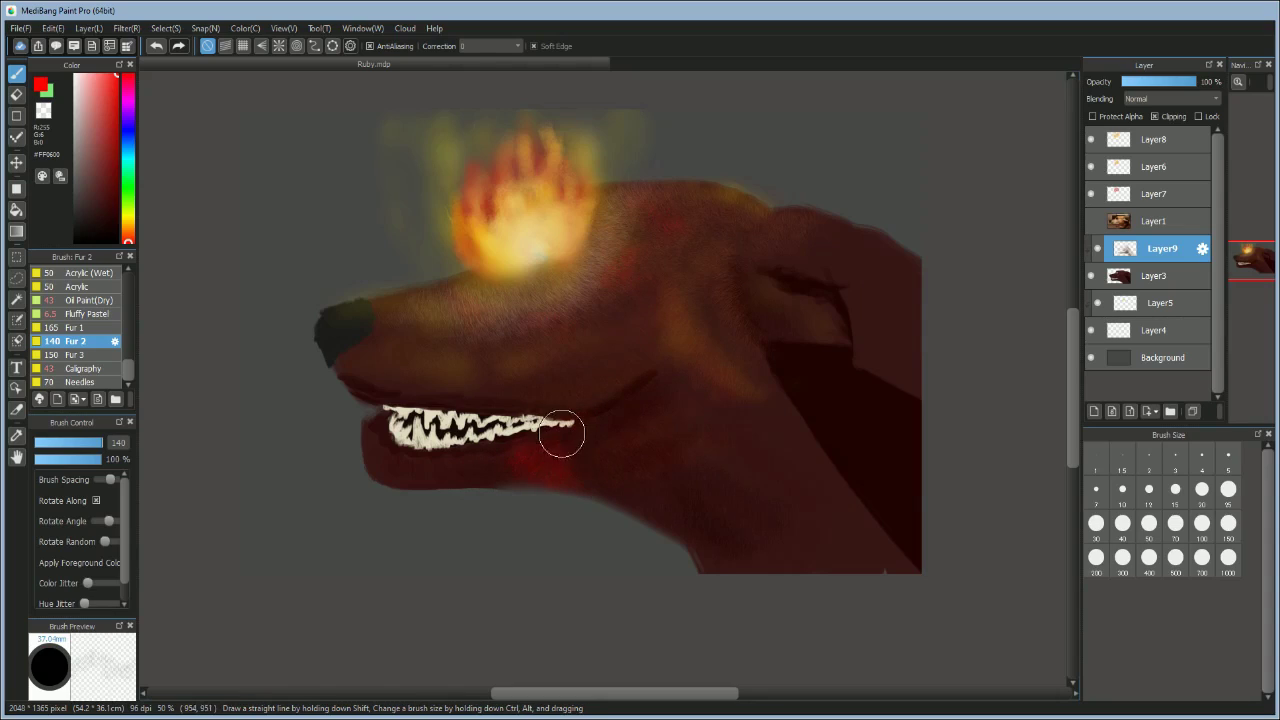
mouse_move(535, 393)
left_mouse_down()
mouse_move(562, 386)
mouse_move(648, 410)
left_mouse_up()
left_click_drag(631, 486, 665, 498)
Step: Cover the neck and the shadow behind the ear with dark red fur sampled from the surrounding areas
left_click(116, 147)
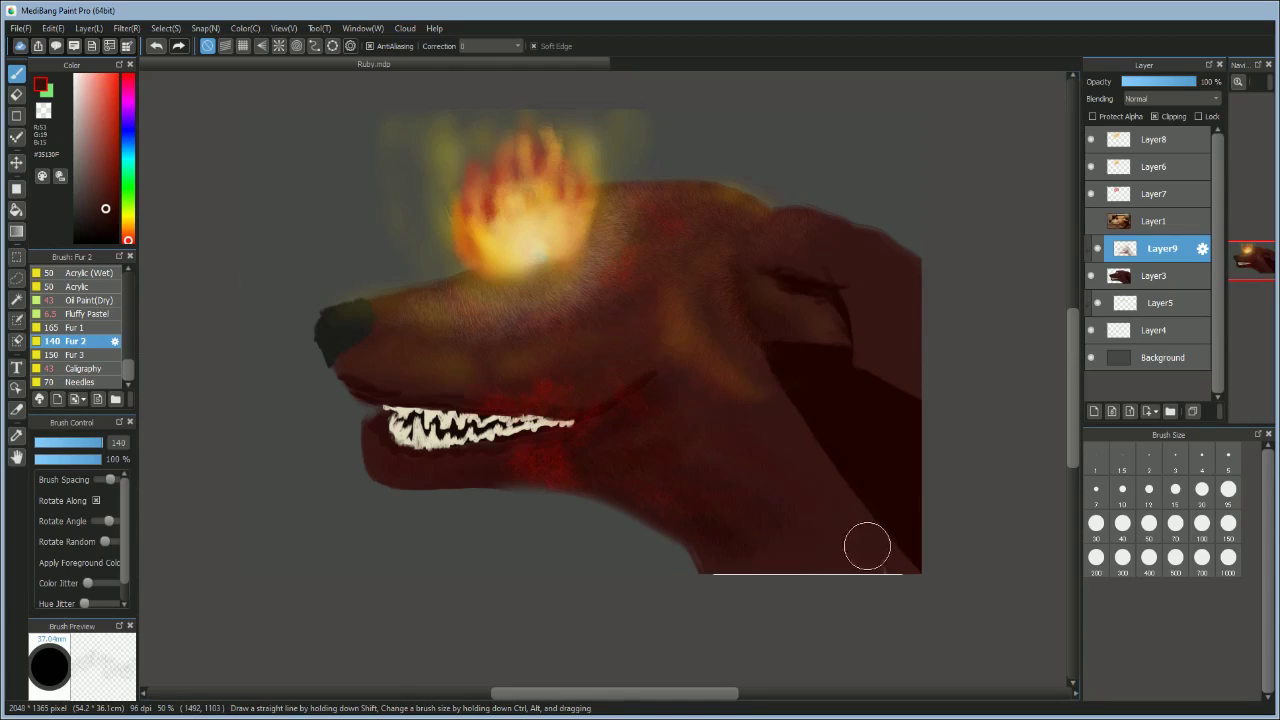
left_click(840, 412, "alt")
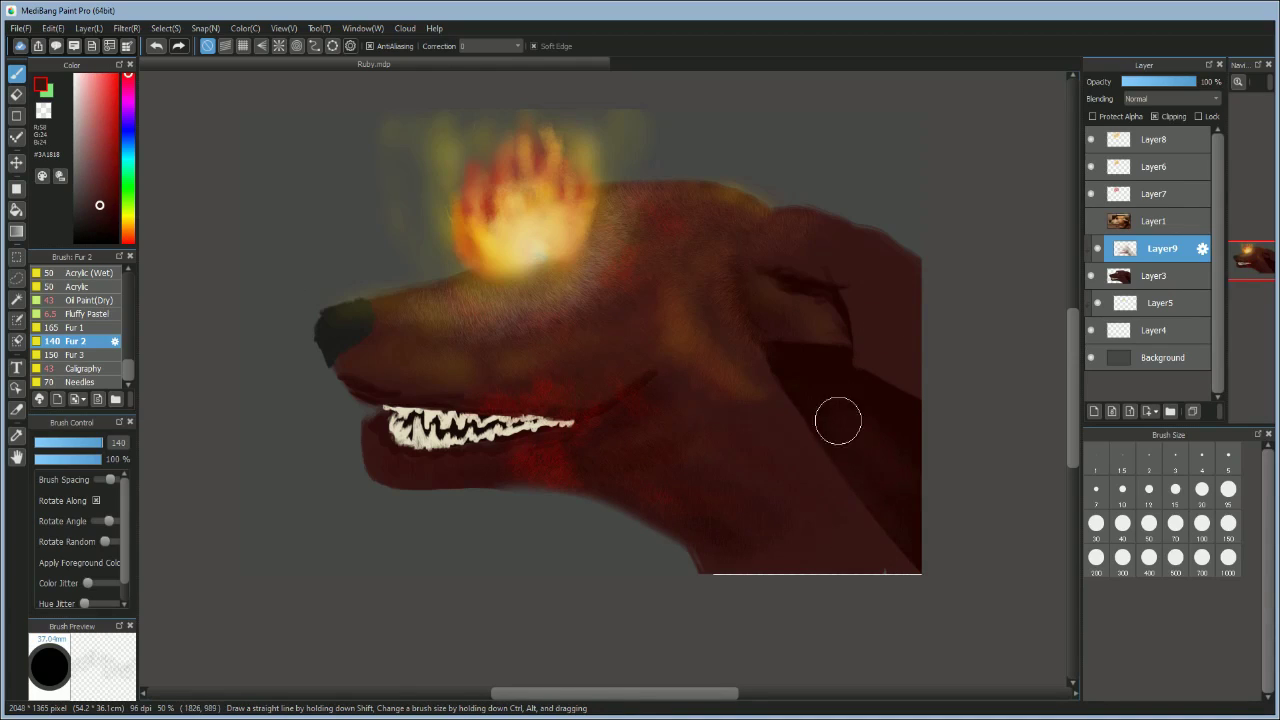
left_click(819, 457, "alt")
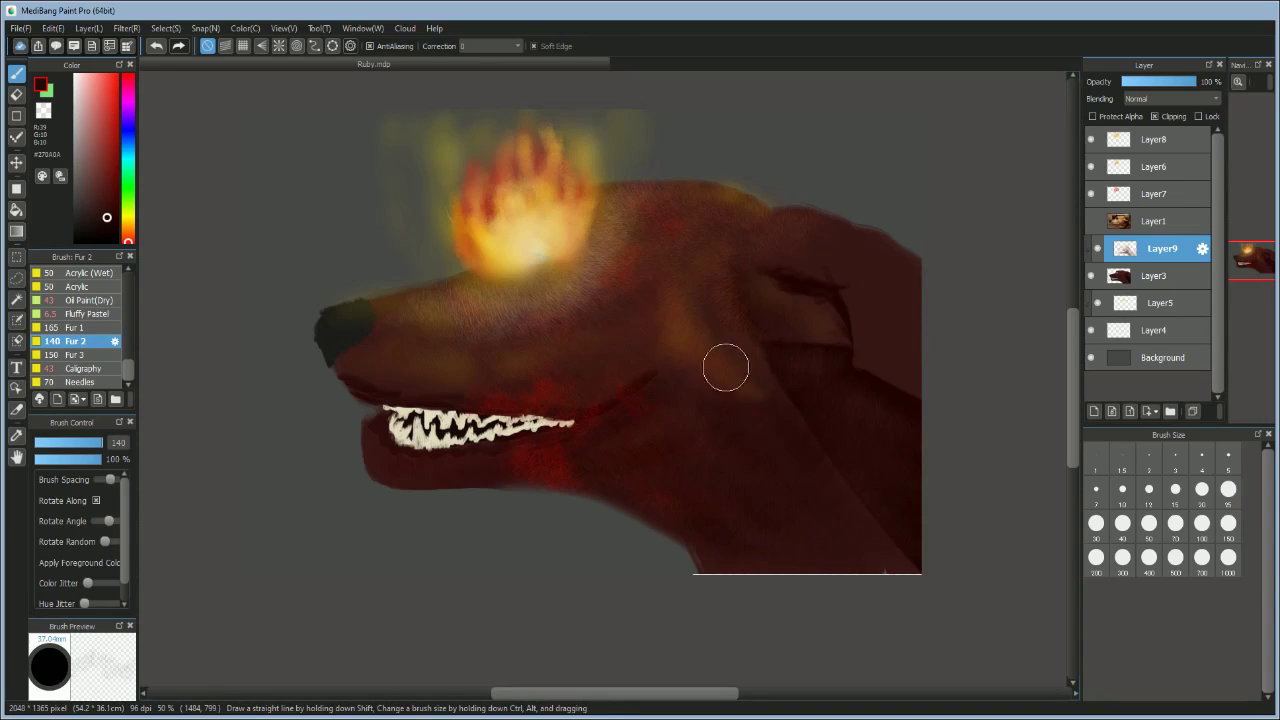
left_click(892, 335, "alt")
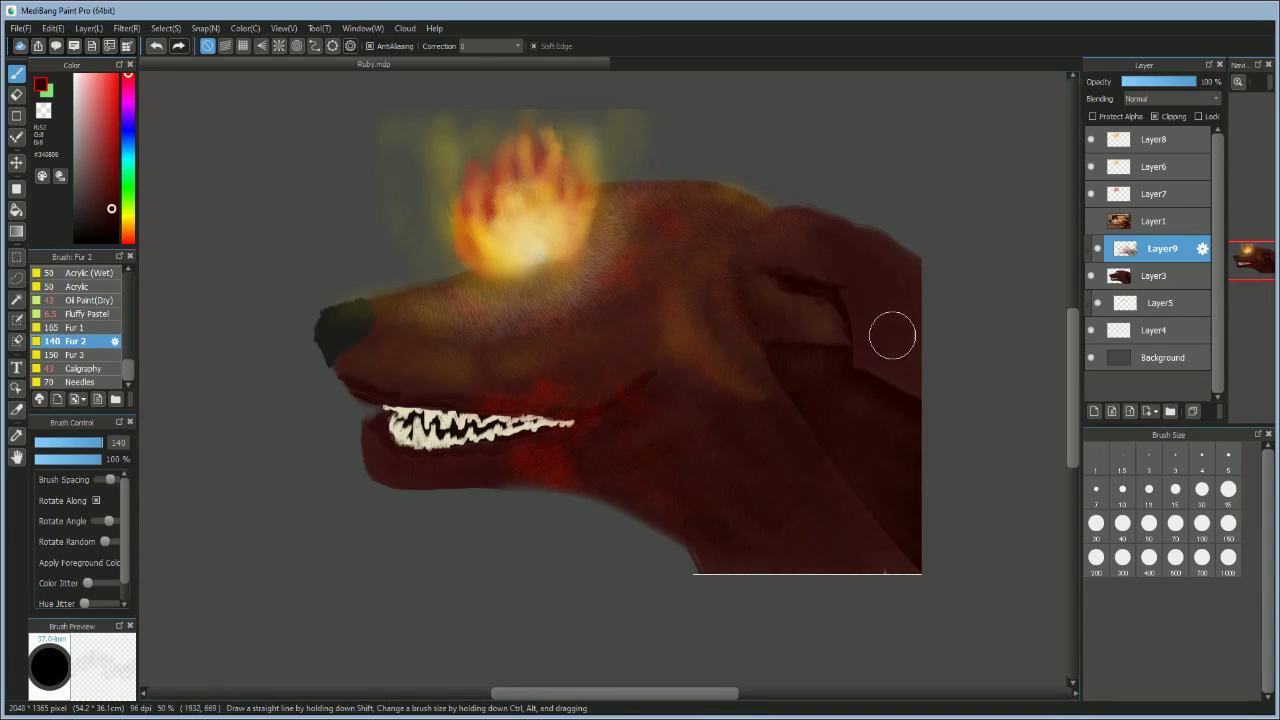
Step: Enlarge the Fur 2 brush to 399 and paint long light and dark red fur over the top of the ear
scroll(851, 265, "up", 2)
left_click_drag(851, 265, 440, 265)
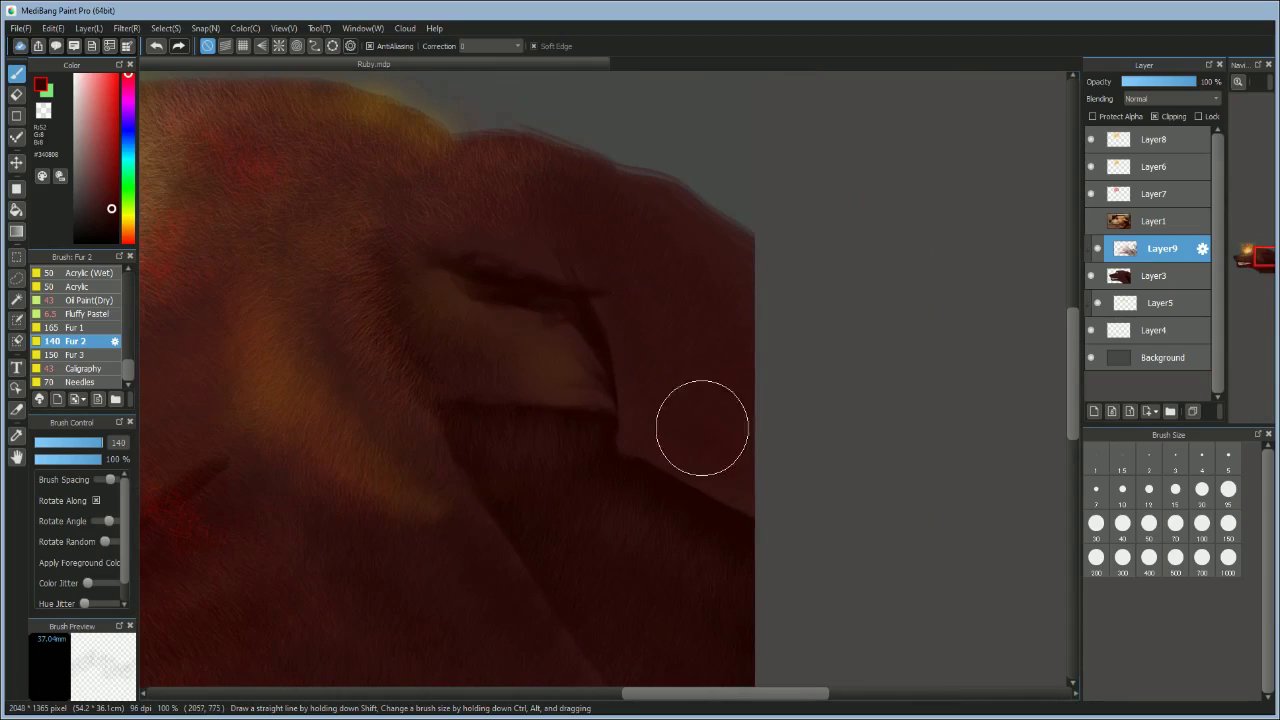
left_click_drag(602, 378, 735, 370)
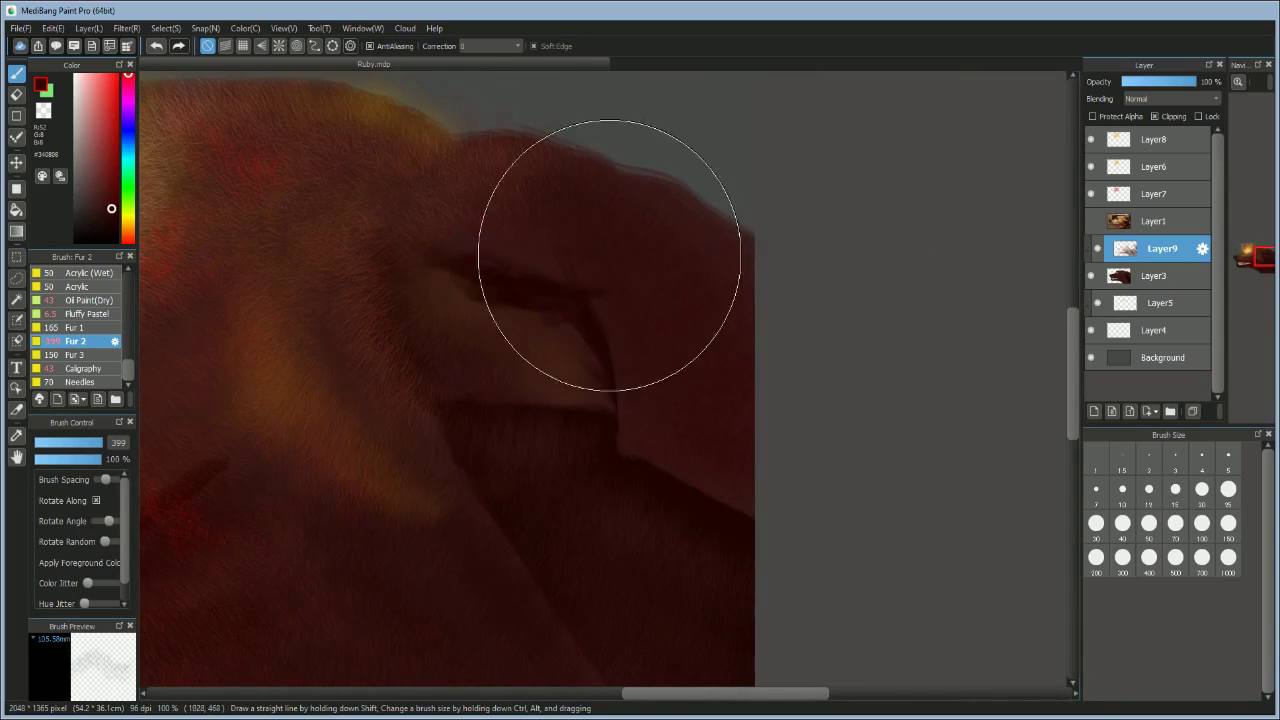
left_click(86, 120)
left_click_drag(522, 152, 640, 240)
left_click(105, 169)
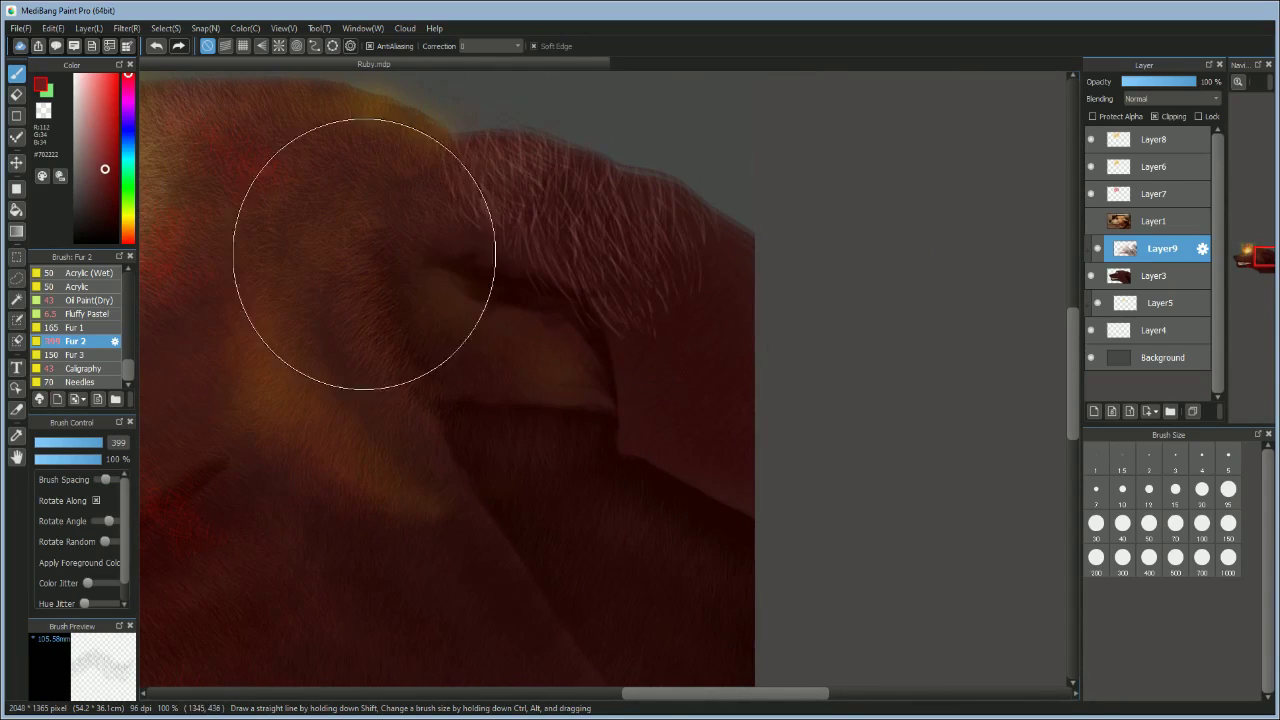
left_click_drag(680, 350, 664, 403)
left_click(116, 162)
left_click_drag(690, 205, 679, 235)
left_click(116, 190)
left_click_drag(600, 235, 572, 256)
Step: Fill the inner ear with strokes of light pinkish fur on Layer9
left_click(83, 105)
mouse_move(450, 335)
left_mouse_down()
mouse_move(423, 347)
mouse_move(322, 323)
left_mouse_up()
key("ctrl+z")
left_click_drag(430, 285, 468, 368)
left_click_drag(417, 334, 478, 334)
left_click_drag(425, 335, 414, 297)
left_click_drag(532, 350, 560, 380)
mouse_move(443, 294)
left_mouse_down()
mouse_move(435, 361)
mouse_move(445, 347)
mouse_move(428, 324)
mouse_move(490, 348)
left_mouse_up()
left_click_drag(417, 317, 471, 357)
Step: Blend dark red (#300E0E) fur around the inner edges of the ear
left_click(105, 211)
left_click_drag(377, 287, 417, 300)
mouse_move(450, 372)
left_mouse_down()
mouse_move(389, 321)
mouse_move(453, 343)
mouse_move(763, 345)
left_mouse_up()
scroll(453, 343, "down", 4)
scroll(623, 322, "up", 2)
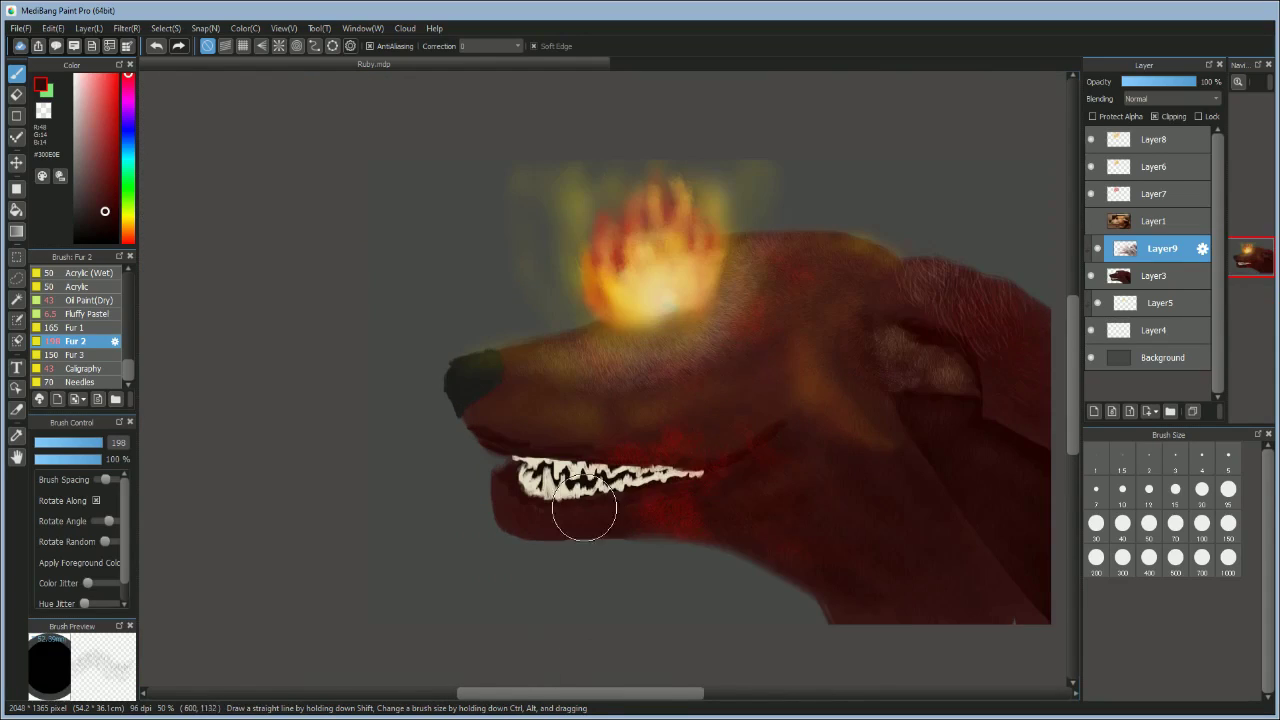
Step: Add a new layer, replace the teeth with a solid black mouth on the head layer, and extend the mouth line up the cheek
scroll(602, 450, "up", 3)
left_click_drag(1072, 368, 1072, 390)
left_click(1094, 411)
left_click(1155, 303)
left_click(17, 94)
left_click(62, 442)
key("b")
mouse_move(370, 450)
left_mouse_down()
mouse_move(351, 379)
mouse_move(414, 404)
mouse_move(375, 460)
mouse_move(508, 473)
mouse_move(348, 393)
mouse_move(342, 362)
mouse_move(651, 406)
mouse_move(633, 431)
mouse_move(870, 408)
mouse_move(862, 419)
mouse_move(1005, 360)
left_mouse_up()
left_click_drag(584, 693, 630, 693)
left_click_drag(765, 365, 915, 260)
mouse_move(706, 389)
left_mouse_down()
mouse_move(923, 260)
mouse_move(957, 203)
mouse_move(946, 267)
left_mouse_up()
Step: Paint a black pointed stitch across the end of the mouth line with Oil Paint(Dry) at 67% opacity
left_click(81, 459)
left_click(43, 442)
key("bracketright")
key("bracketright")
key("bracketright")
key("bracketright")
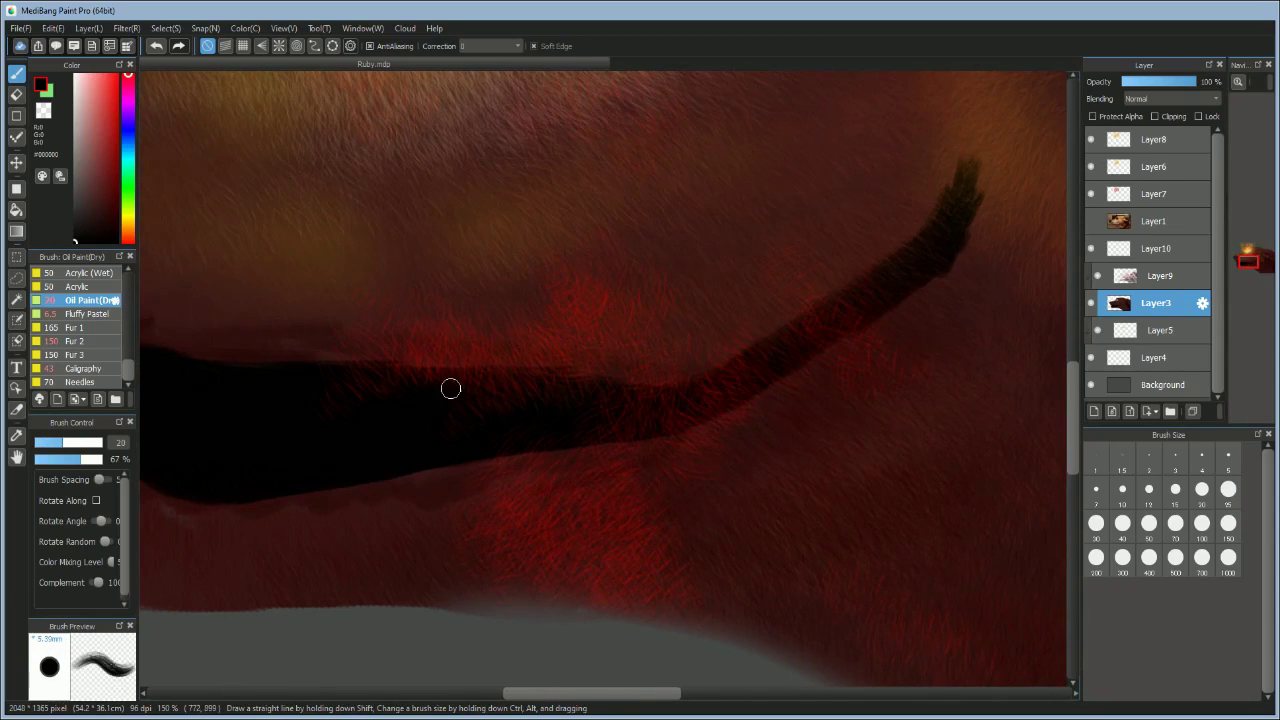
mouse_move(914, 217)
left_mouse_down("ctrl+alt")
mouse_move(900, 200)
mouse_move(918, 238)
left_mouse_up("ctrl+alt")
left_click_drag(934, 278, 944, 294)
Step: Paint a second black pointed stitch across the mouth line and darken both stitches on Layer9
key("Right")
key("Right")
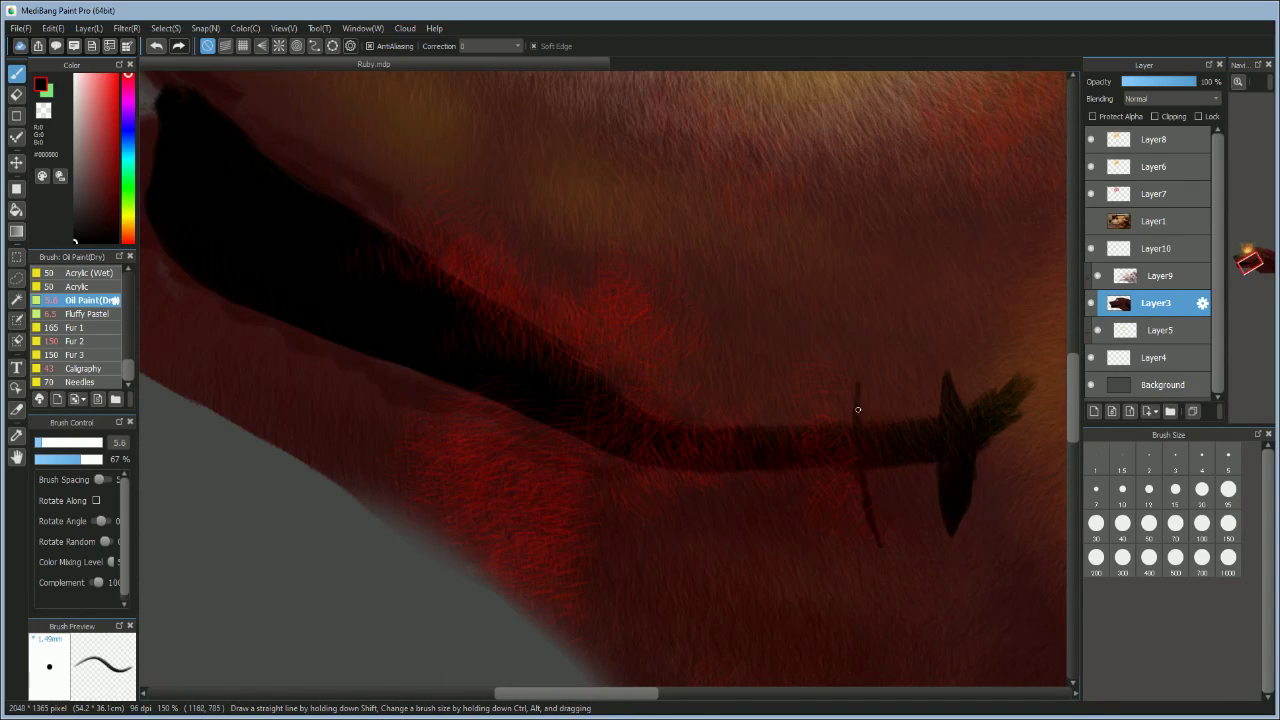
left_click_drag(880, 525, 873, 494, "ctrl+alt")
left_click_drag(864, 430, 860, 401, "ctrl+alt")
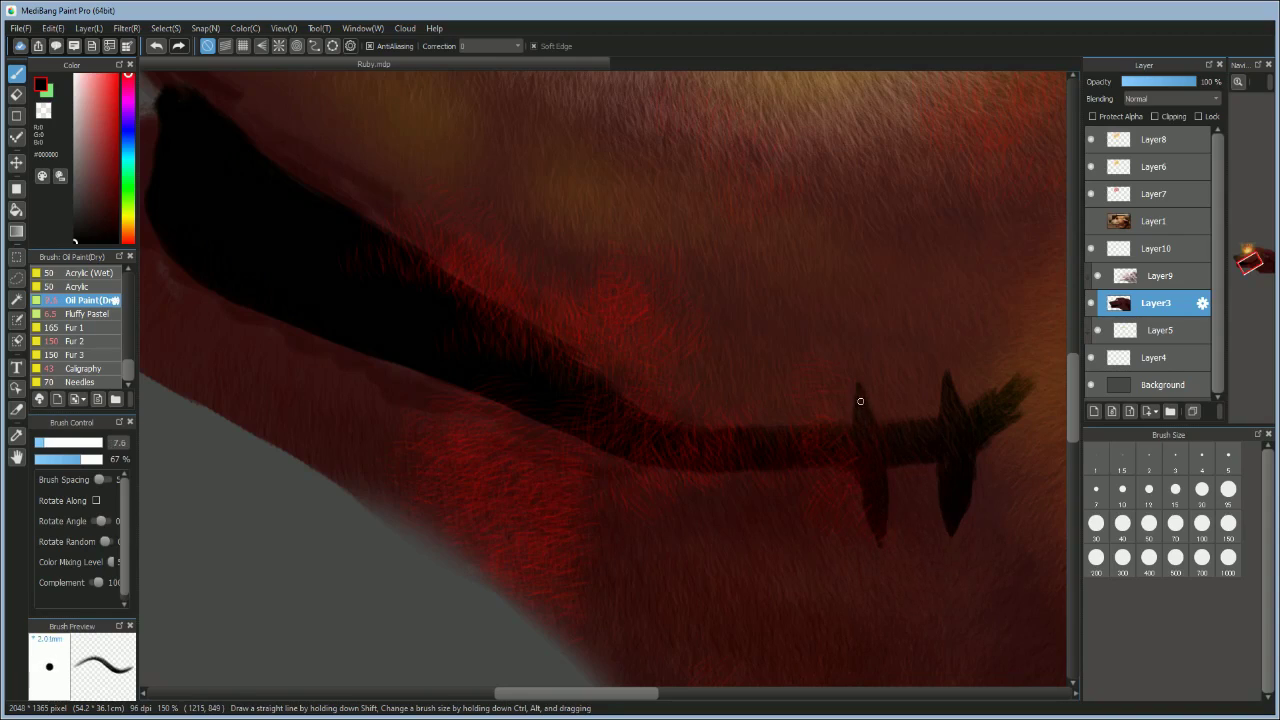
left_click(1162, 276)
left_click_drag(872, 464, 865, 435)
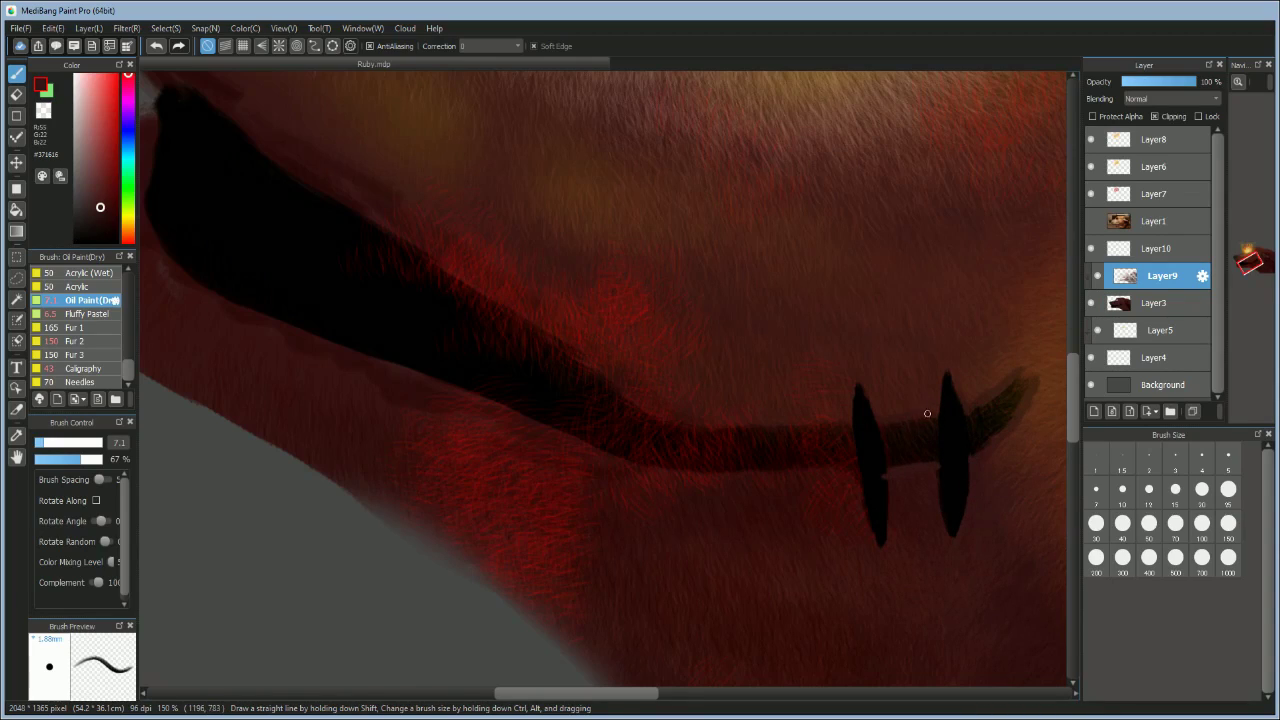
scroll(805, 487, "down", 4)
key("Up")
scroll(807, 385, "up", 2)
left_click(128, 230)
left_click(116, 75)
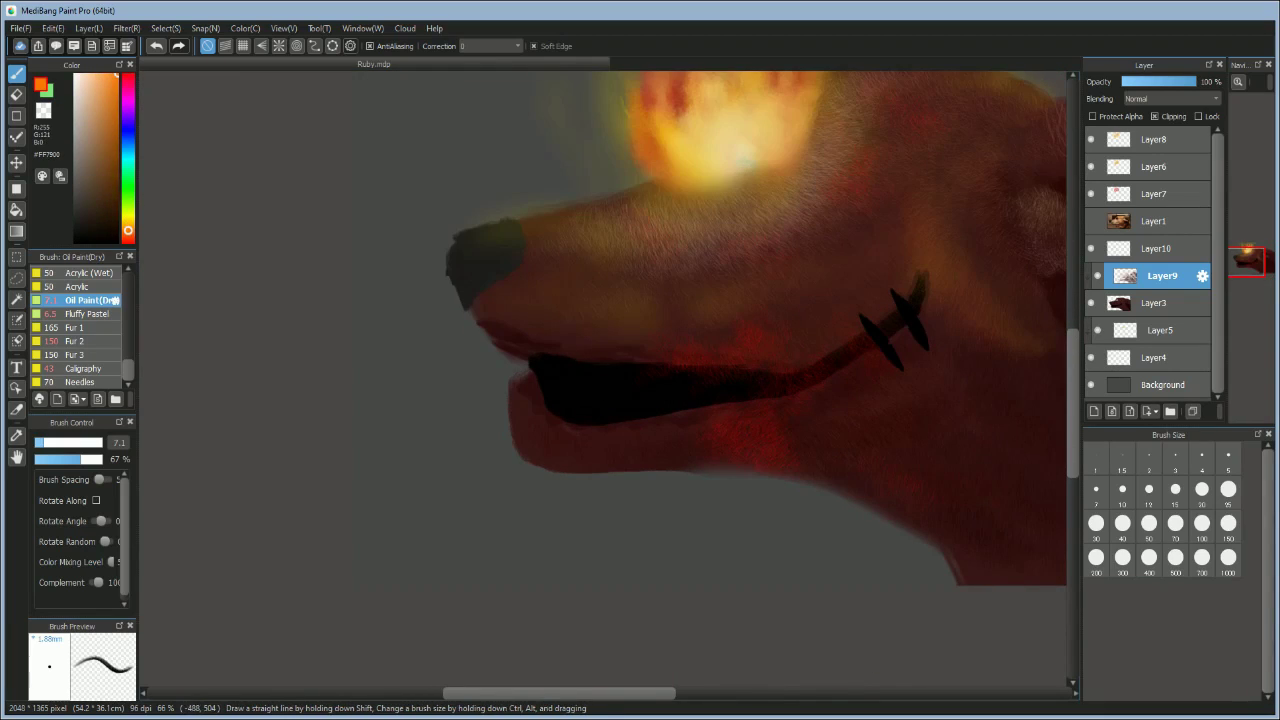
scroll(600, 390, "up", 5)
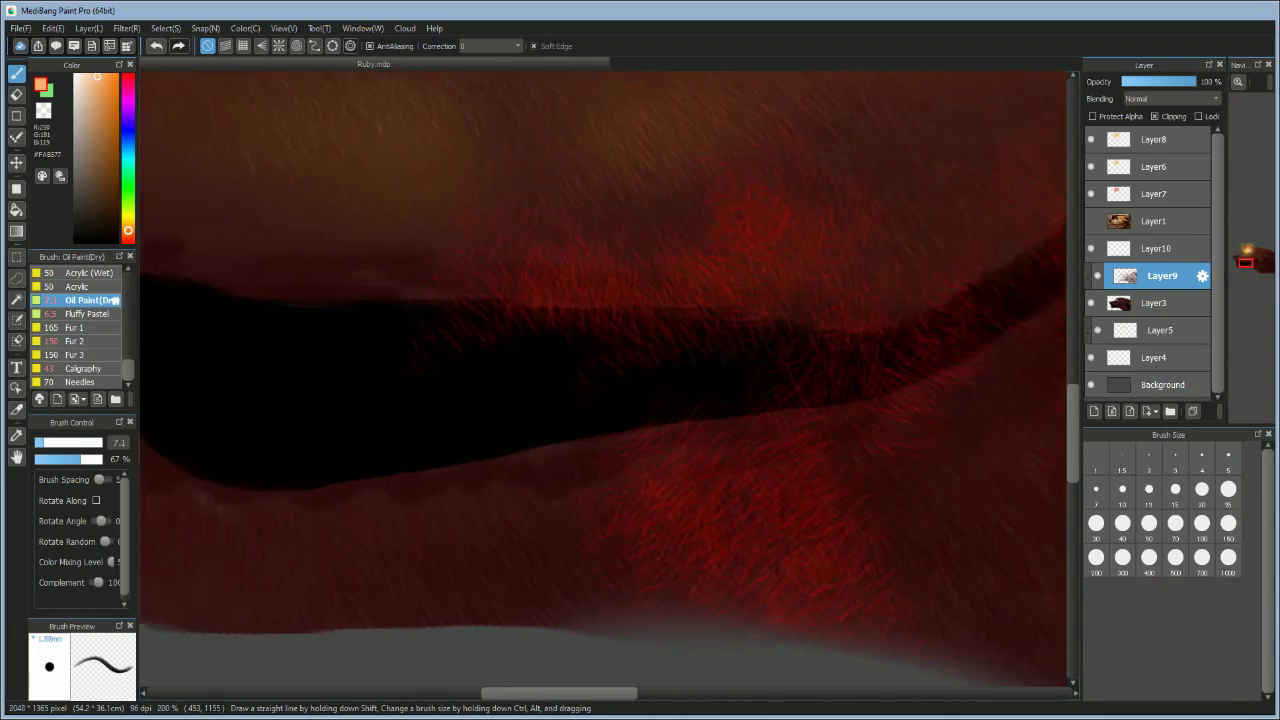
left_click_drag(458, 360, 423, 360)
Step: Paint black over the red fur inside the mouth and along its line on Layer9, using a size 16 brush
right_click(300, 366)
key("bracketright")
key("bracketright")
key("bracketright")
key("bracketright")
key("bracketright")
key("bracketright")
mouse_move(317, 308)
left_mouse_down()
mouse_move(357, 330)
mouse_move(415, 313)
mouse_move(597, 331)
mouse_move(836, 309)
mouse_move(977, 222)
mouse_move(985, 256)
mouse_move(960, 243)
mouse_move(916, 300)
mouse_move(967, 237)
mouse_move(807, 358)
mouse_move(698, 390)
left_mouse_up()
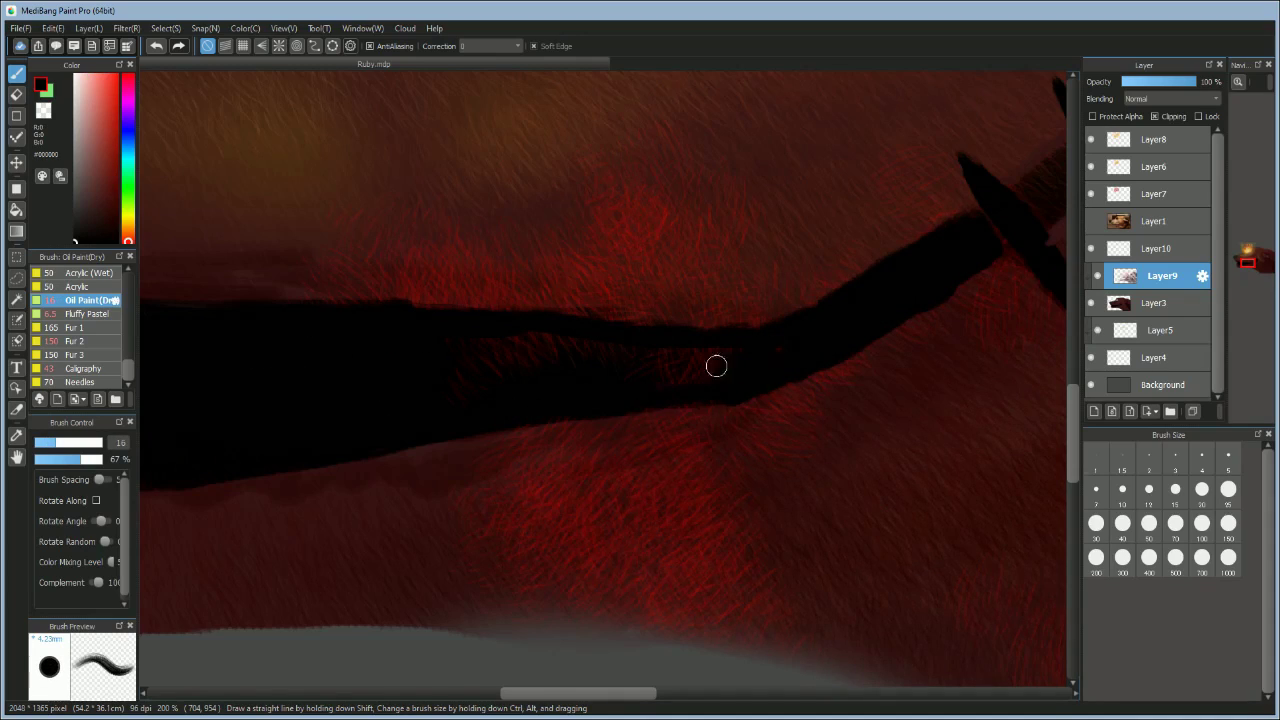
Step: Try painting a salmon-red flesh patch over the black mouth line on Layer9
left_click_drag(878, 142, 514, 377)
scroll(514, 377, "up", 1)
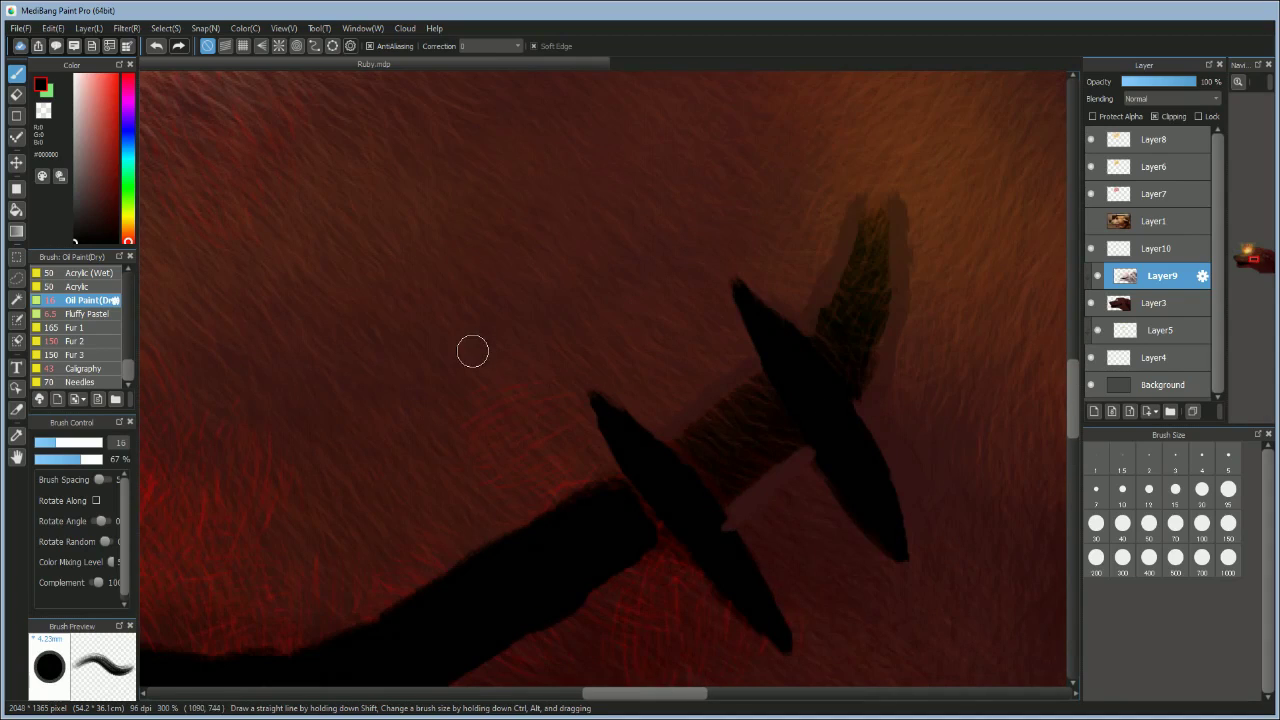
right_click(776, 453)
left_click(1155, 303)
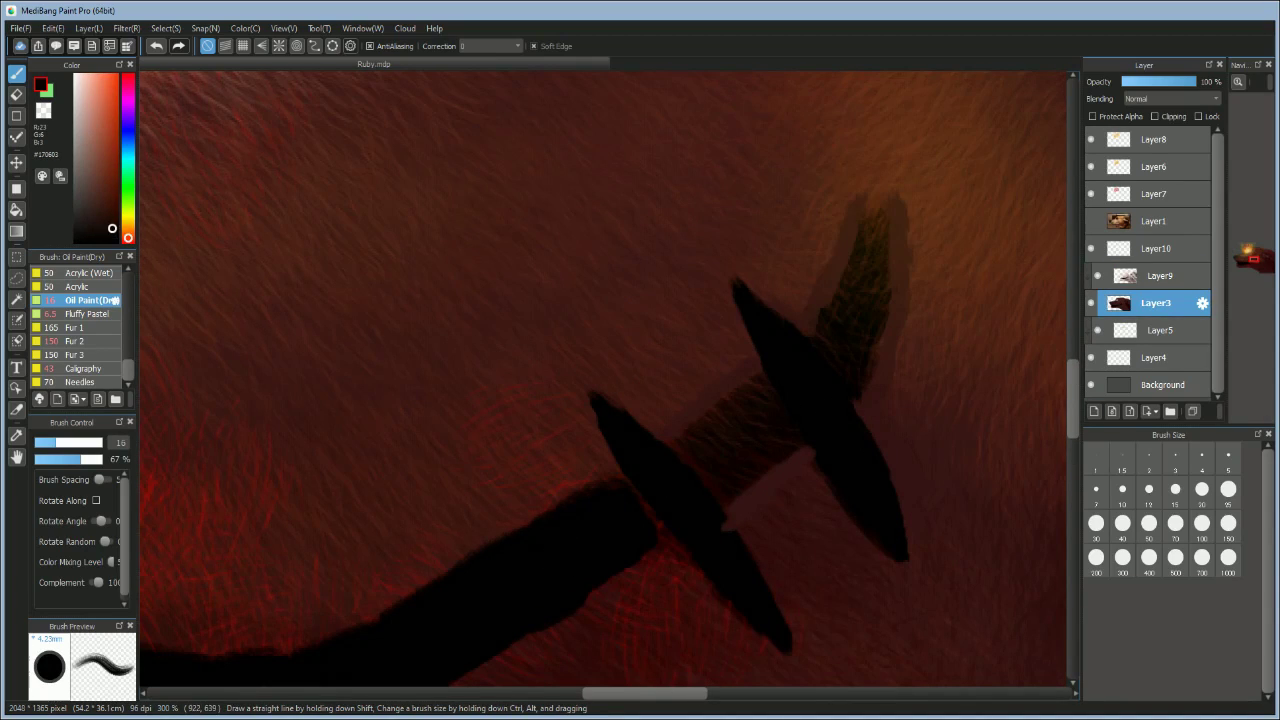
left_click(101, 119)
left_click(1160, 276)
left_click_drag(500, 563, 504, 565)
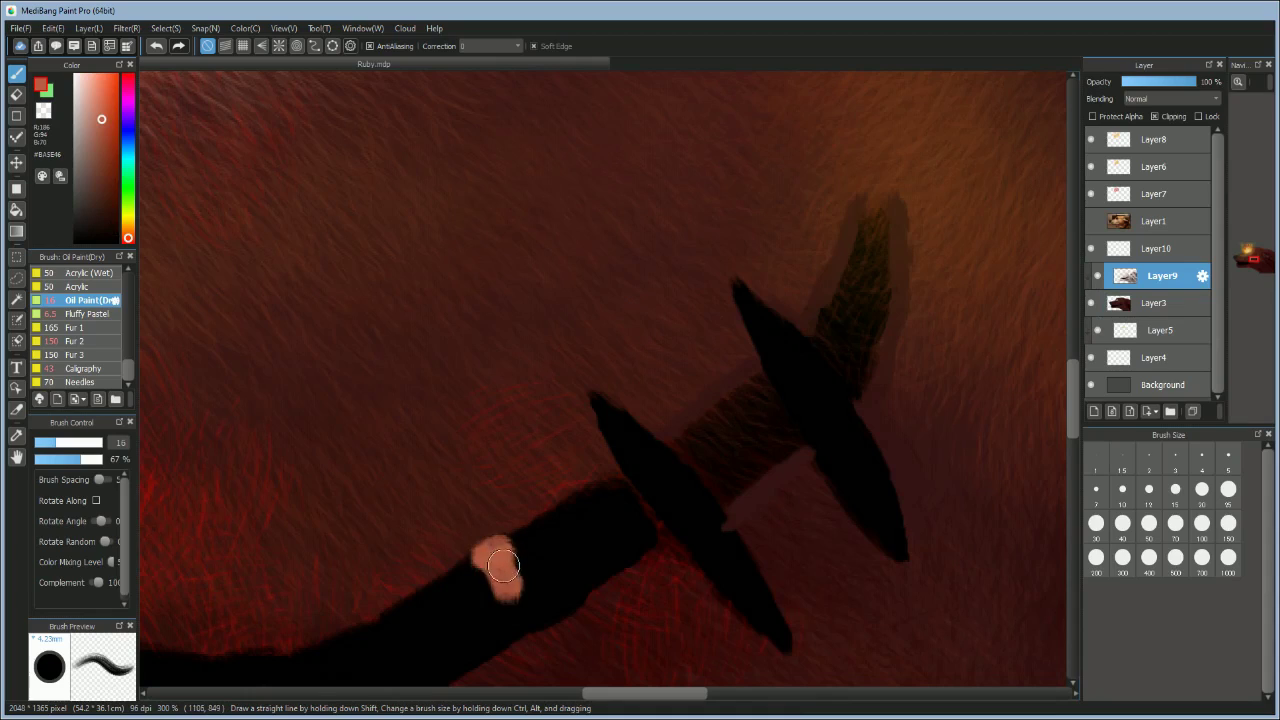
left_click(156, 46)
left_click(156, 46)
Step: Paint salmon-red flesh along the mouth line on a new layer and move that layer beneath the head layer
left_click(1155, 248)
left_click(1160, 276)
left_click(1094, 411)
mouse_move(519, 530)
left_mouse_down()
mouse_move(558, 594)
mouse_move(547, 512)
mouse_move(620, 490)
mouse_move(600, 594)
mouse_move(563, 552)
mouse_move(656, 538)
mouse_move(673, 518)
mouse_move(684, 448)
mouse_move(750, 477)
mouse_move(770, 420)
left_mouse_up()
mouse_move(840, 335)
left_mouse_down()
mouse_move(870, 213)
mouse_move(869, 340)
mouse_move(843, 365)
left_mouse_up()
left_click_drag(1158, 276, 1158, 340)
Step: Erase the black upper tip of the mouth line on the head layer with a size 7 eraser to expose the flesh
left_click(16, 95)
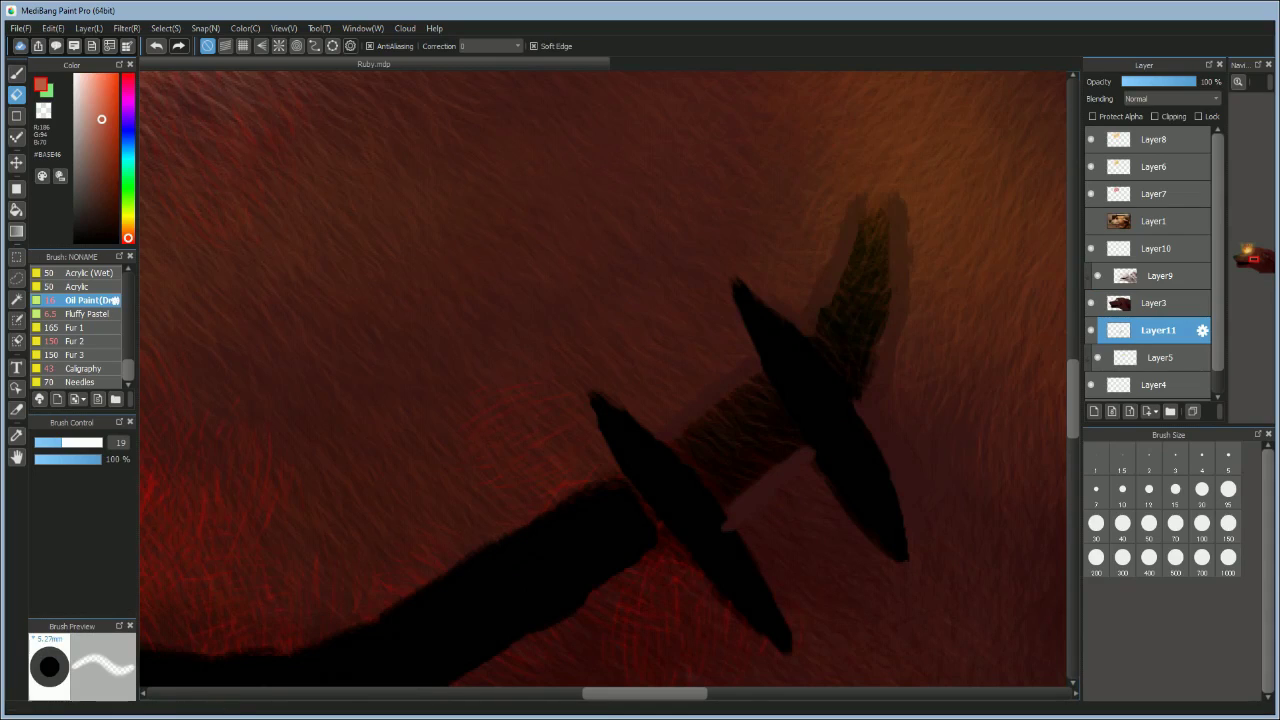
left_click(1200, 303)
mouse_move(842, 322)
left_mouse_down()
mouse_move(873, 187)
mouse_move(814, 337)
mouse_move(844, 387)
mouse_move(814, 331)
mouse_move(876, 350)
mouse_move(831, 355)
mouse_move(833, 303)
mouse_move(879, 185)
mouse_move(878, 299)
mouse_move(858, 397)
mouse_move(834, 343)
left_mouse_up()
left_click(43, 442)
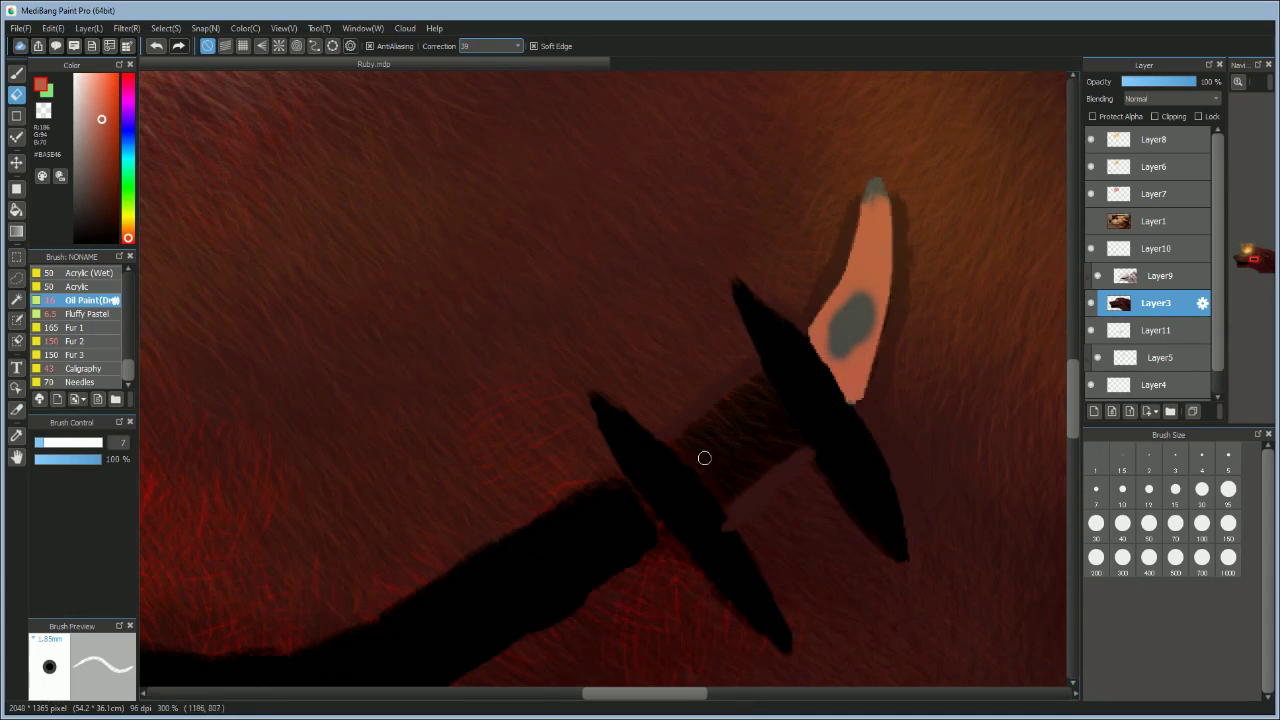
Step: Erase the black between the two stitches and just below the lower stitch on Layer3 to expose the flesh, using a size 7 eraser
key("b")
key("e")
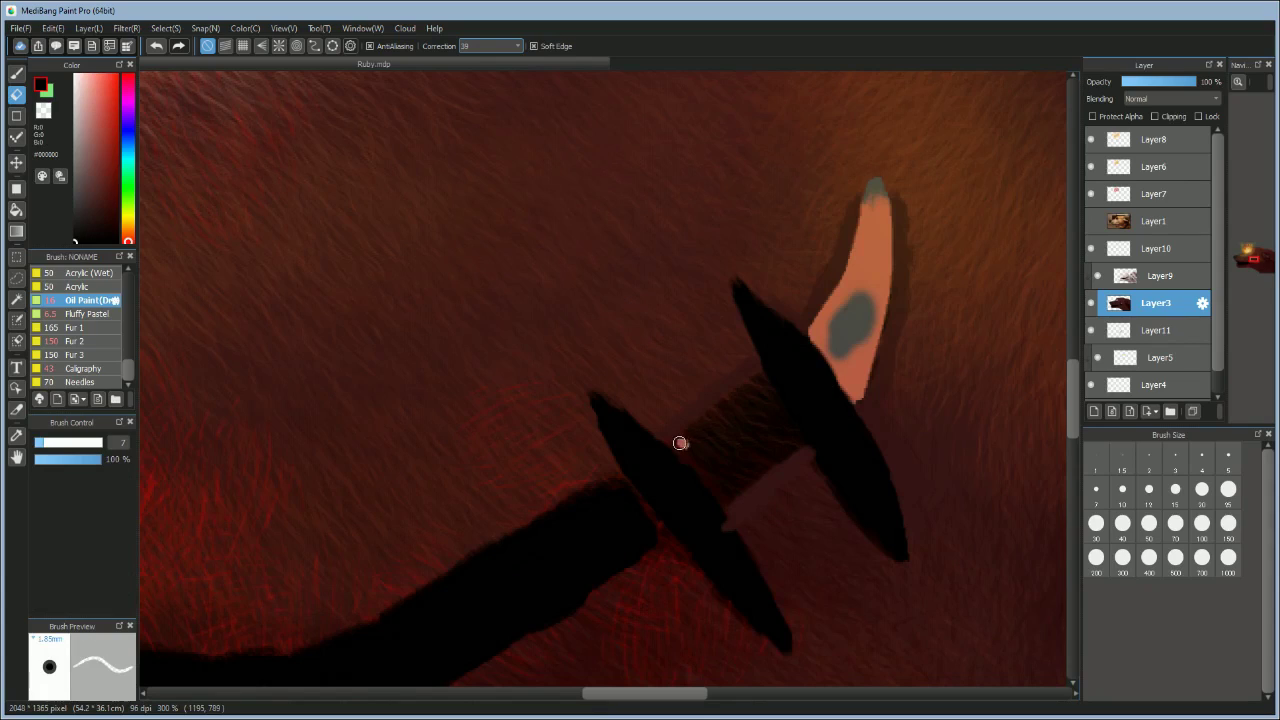
mouse_move(679, 446)
left_mouse_down()
mouse_move(727, 401)
mouse_move(763, 385)
mouse_move(787, 426)
mouse_move(775, 458)
mouse_move(768, 390)
left_mouse_up()
mouse_move(726, 485)
left_mouse_down()
mouse_move(712, 440)
mouse_move(750, 408)
left_mouse_up()
mouse_move(507, 542)
left_mouse_down()
mouse_move(553, 614)
mouse_move(657, 535)
mouse_move(628, 491)
mouse_move(617, 521)
mouse_move(632, 547)
left_mouse_up()
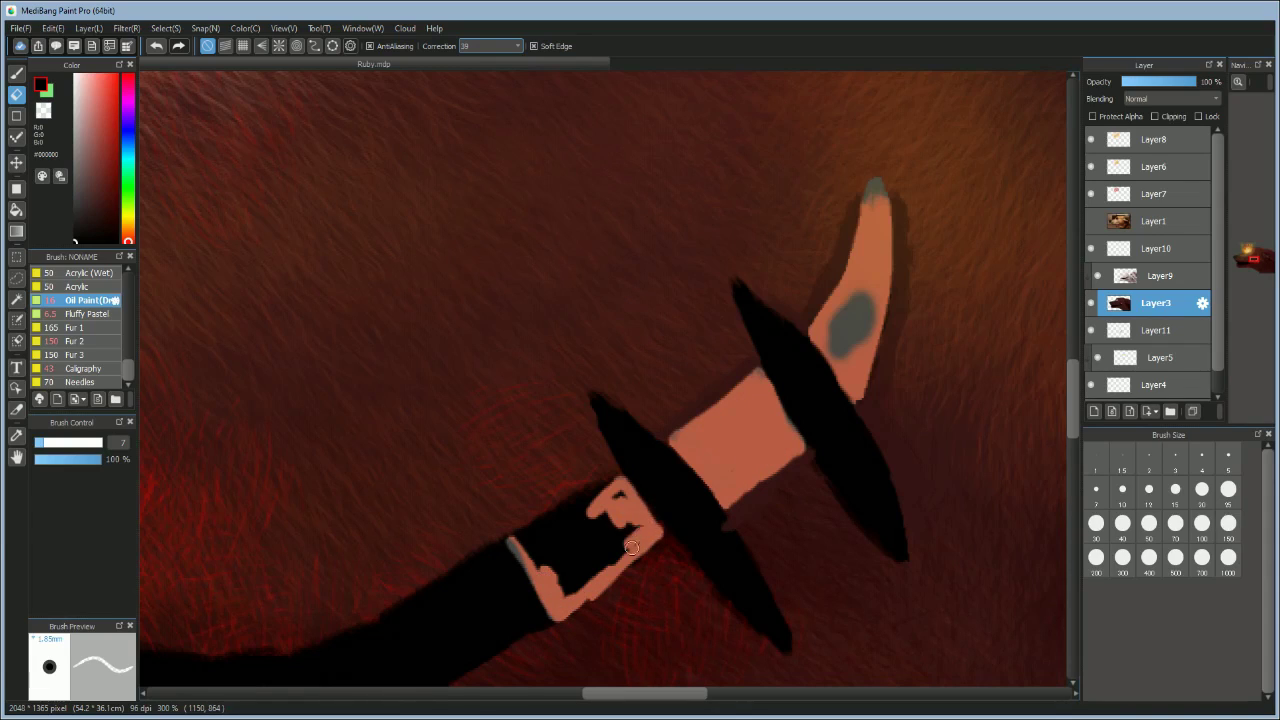
mouse_move(604, 487)
left_mouse_down()
mouse_move(536, 528)
mouse_move(530, 551)
mouse_move(559, 528)
mouse_move(624, 529)
mouse_move(589, 557)
mouse_move(558, 565)
left_mouse_up()
Step: Fill the gaps in the exposed flesh on Layer11 with the sampled salmon red, including the upper tip of the mouth line
left_click(565, 531, "ctrl+shift")
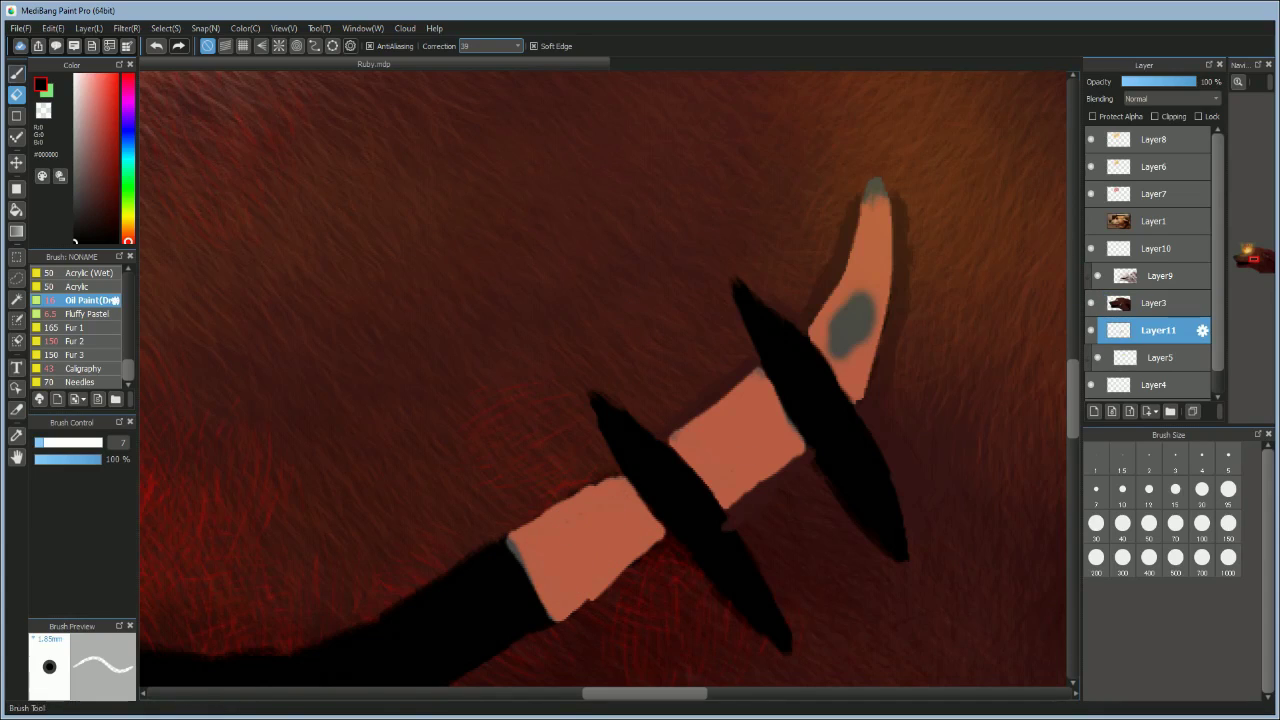
left_click(17, 74)
right_click(531, 570)
left_click_drag(843, 330, 875, 190)
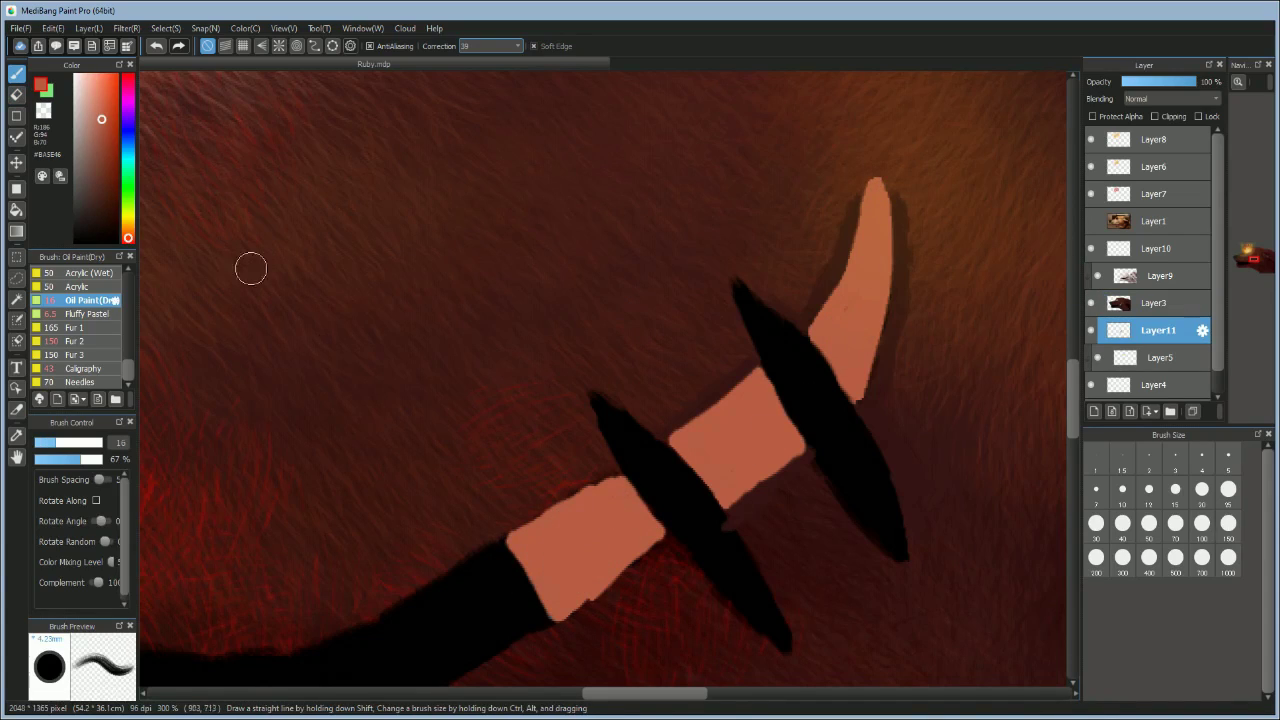
Step: Add a layer clipped to Layer11 and paint bright orange-red bands across the flesh segments with Oil Paint (Dry)
left_click(1094, 411)
left_click(1155, 117)
left_click(107, 90)
left_click_drag(540, 536, 569, 572)
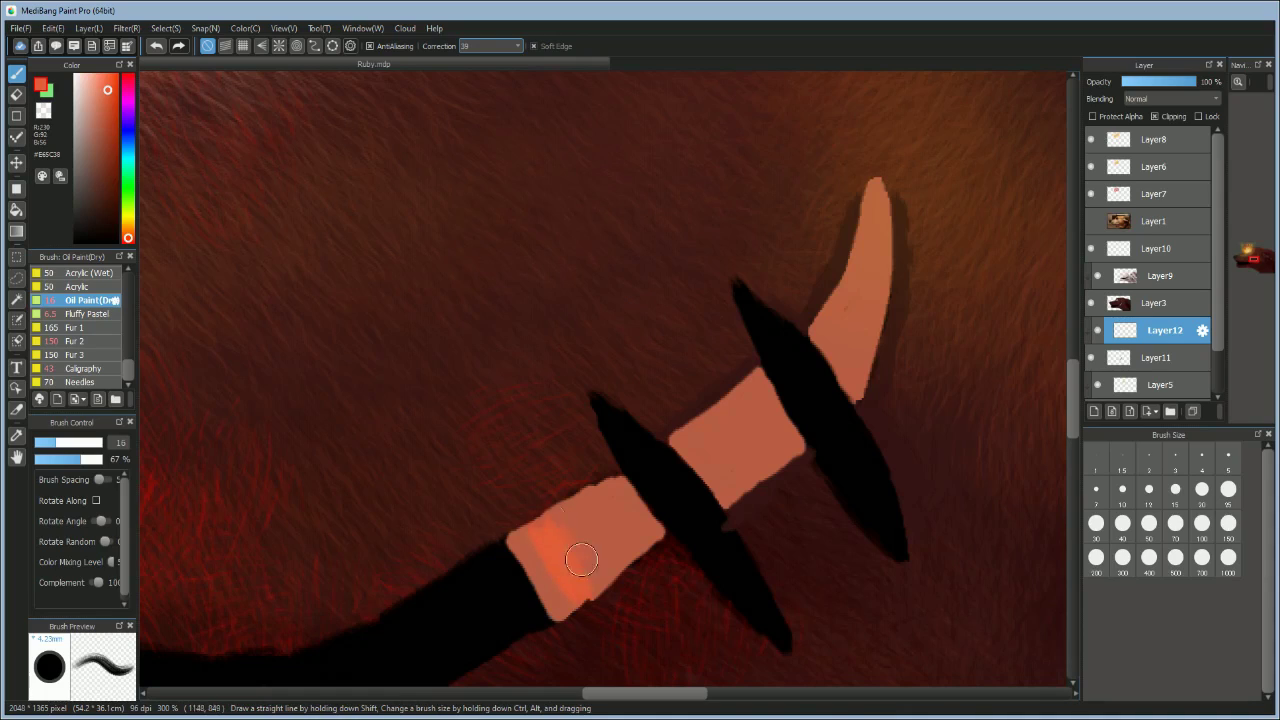
left_click_drag(587, 527, 560, 527)
key("ctrl+z")
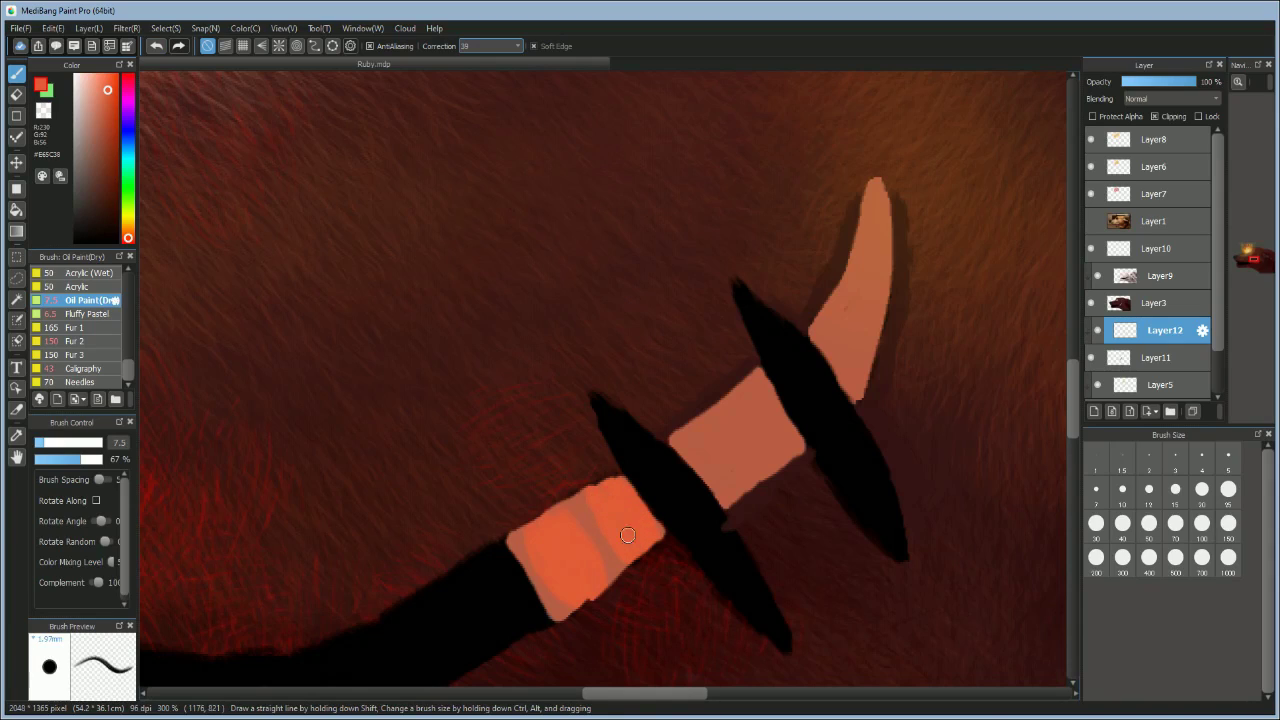
left_click_drag(693, 417, 730, 456)
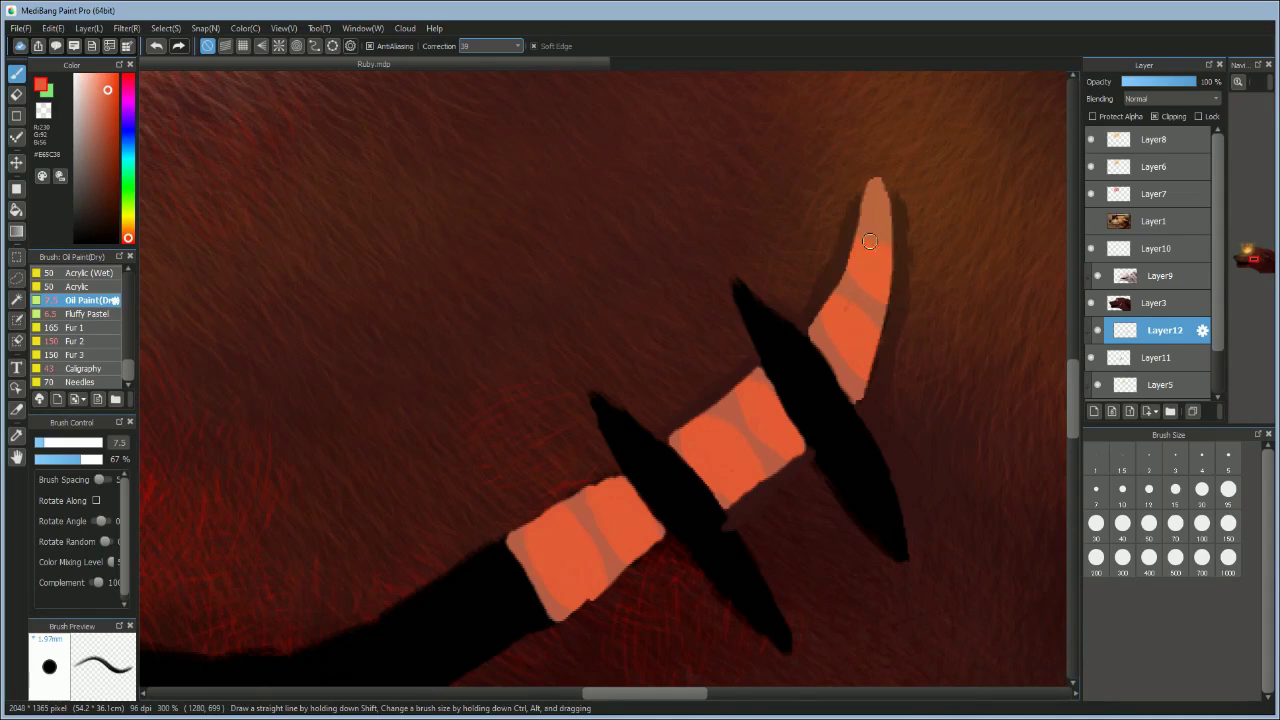
Step: Paint darker reddish-brown bands across all the flesh segments on Layer12 with Oil Paint (Dry), size 7.5
left_click(109, 131)
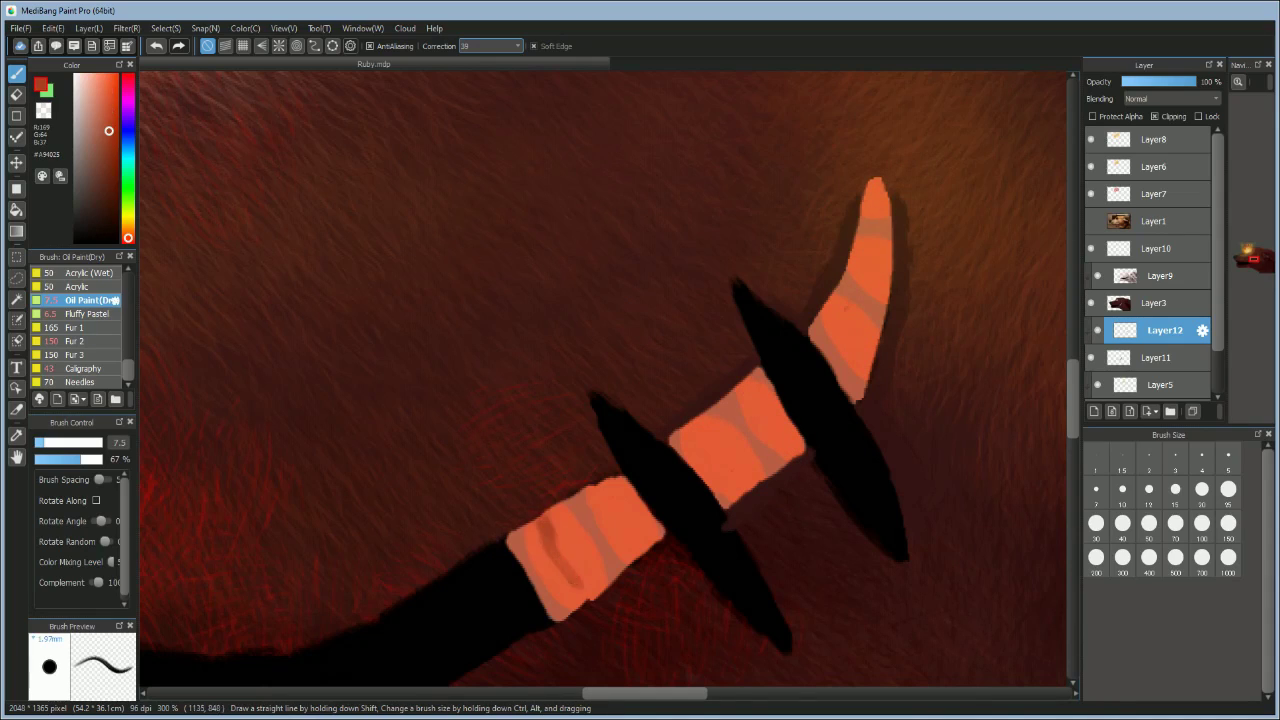
left_click_drag(562, 562, 590, 600)
left_click_drag(548, 518, 592, 596)
mouse_move(612, 488)
left_mouse_down()
mouse_move(644, 550)
mouse_move(630, 540)
left_mouse_up()
right_click(603, 522)
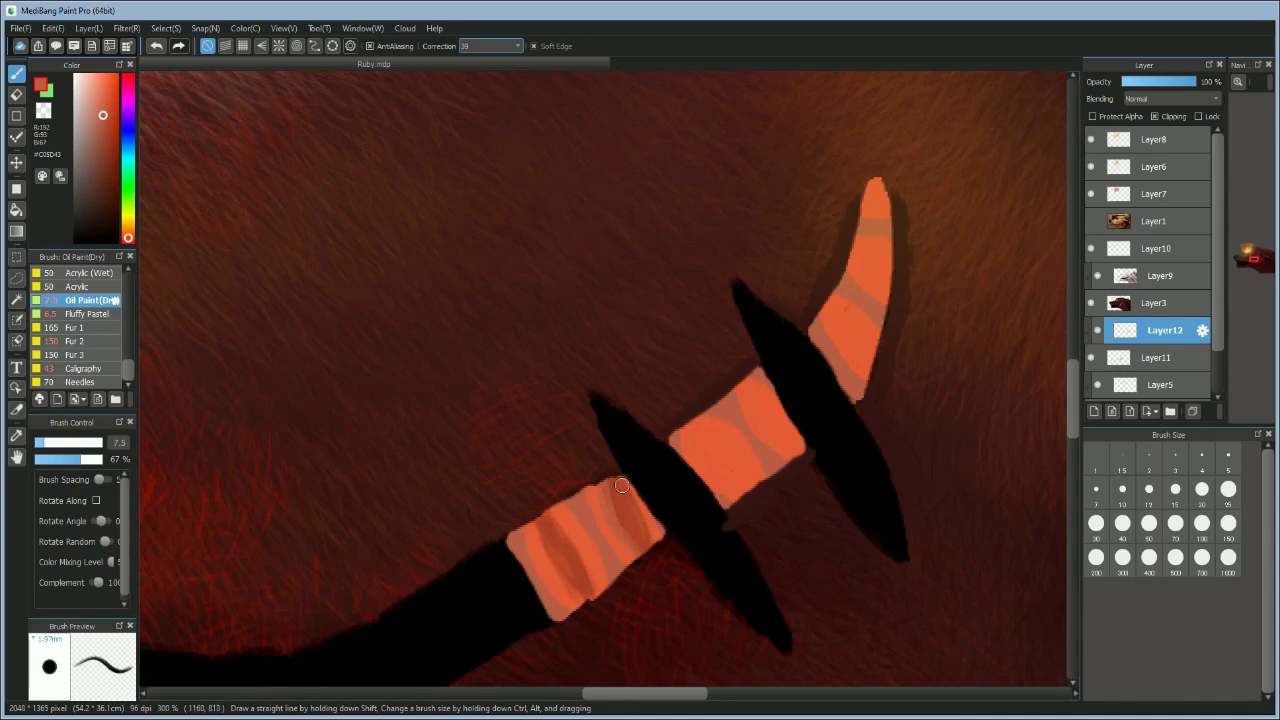
left_click_drag(540, 522, 588, 597)
right_click(627, 512)
left_click_drag(698, 425, 735, 472)
left_click_drag(744, 382, 788, 438)
left_click_drag(826, 304, 872, 368)
left_click_drag(856, 252, 888, 268)
left_click_drag(870, 184, 876, 187)
Step: Paint muted pink bands (#C2725D) across the middle and upper flesh segments on Layer12
left_click(97, 113)
left_click_drag(698, 426, 726, 458)
left_click_drag(747, 392, 782, 428)
left_click_drag(827, 305, 856, 346)
left_click_drag(850, 330, 880, 368)
left_click_drag(858, 254, 884, 264)
left_click_drag(869, 190, 880, 193)
Step: Soften the painted flesh bands with the Blur brush at size 28
scroll(95, 325, "up", 2)
scroll(85, 310, "up", 4)
left_click(76, 295)
mouse_move(548, 570)
left_mouse_down()
mouse_move(564, 543)
mouse_move(624, 511)
left_mouse_up()
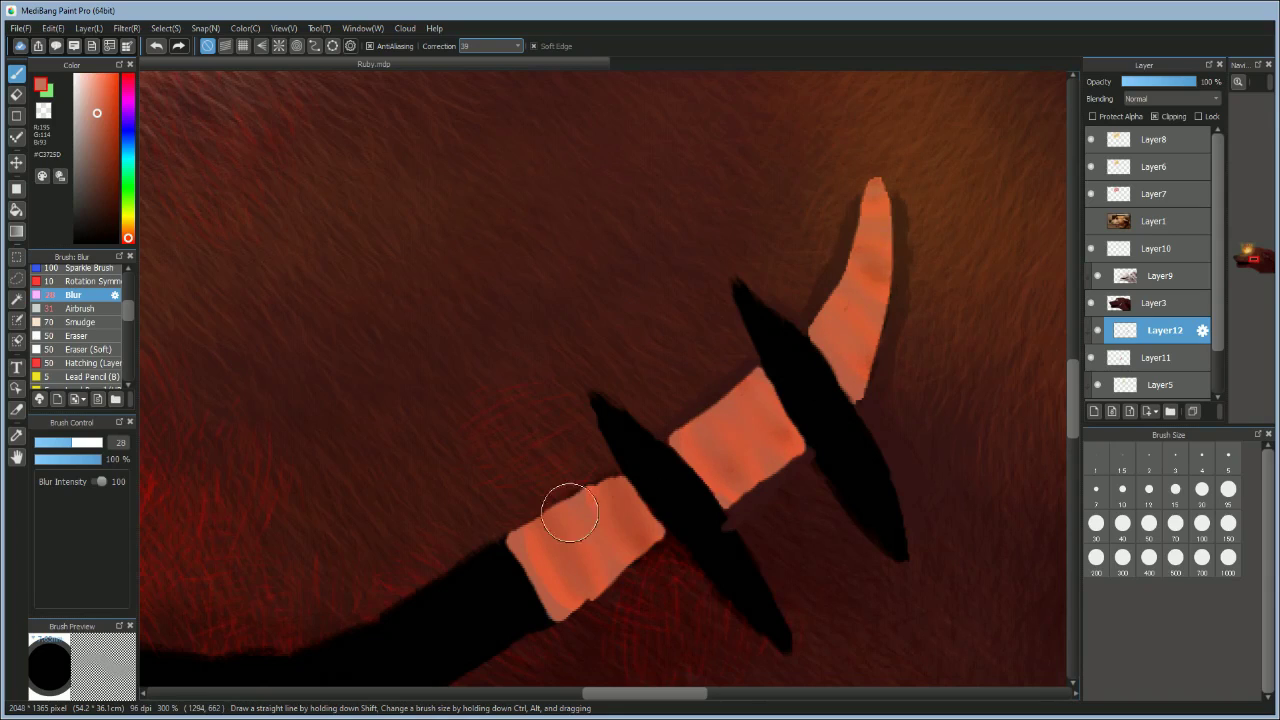
Step: Draw thin dark brown wrinkle lines on the lowest flesh segment with Oil Paint (Dry), size 4.2 and 24% opacity
left_click(95, 151)
scroll(80, 330, "down", 5)
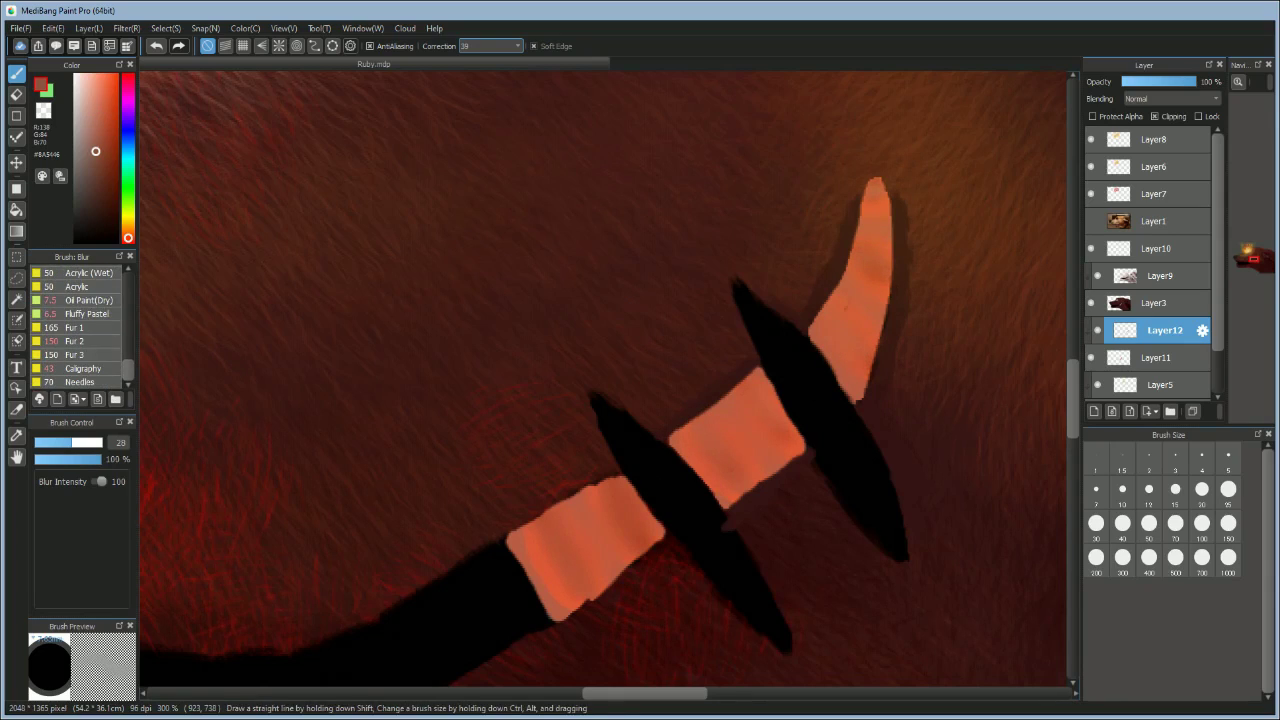
left_click(90, 300)
left_click(39, 442)
left_click(51, 459)
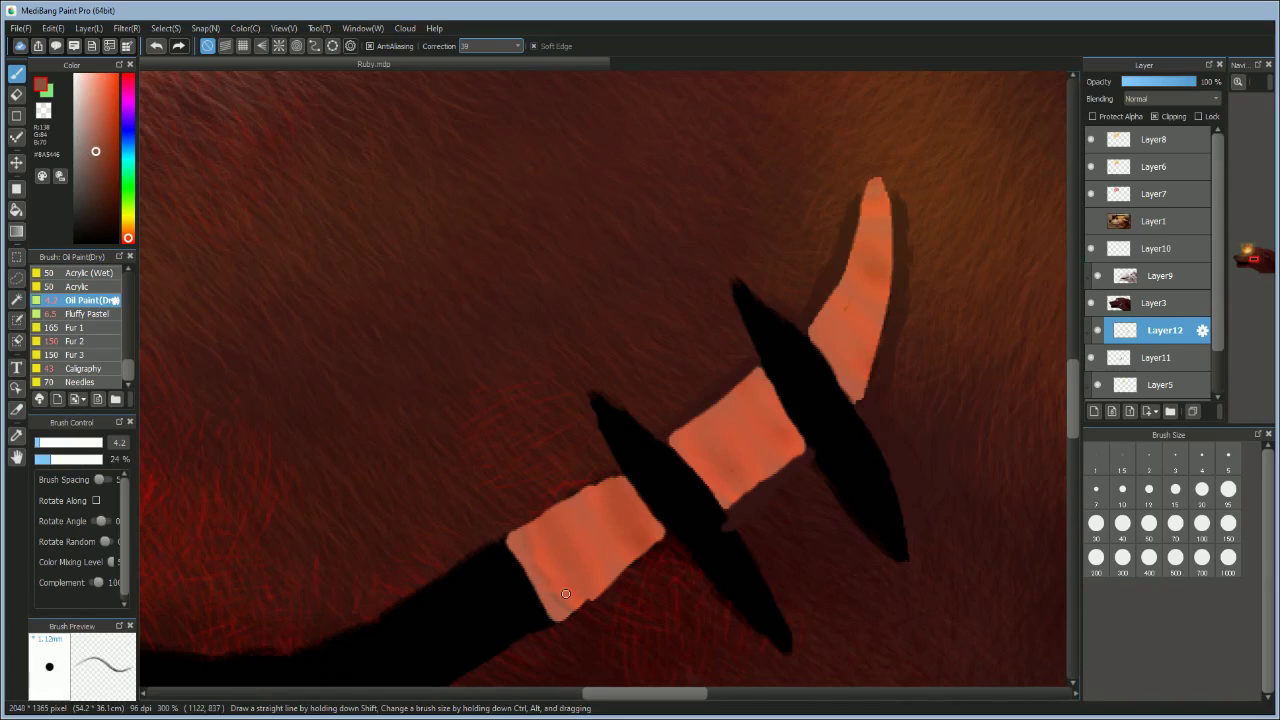
right_click(527, 569)
Step: Shade the edges of the flesh segments in dark brown (#4C2015) with the Airbrush at size 14.4, lowering its opacity to 4%
left_click(80, 286)
scroll(80, 330, "up", 8)
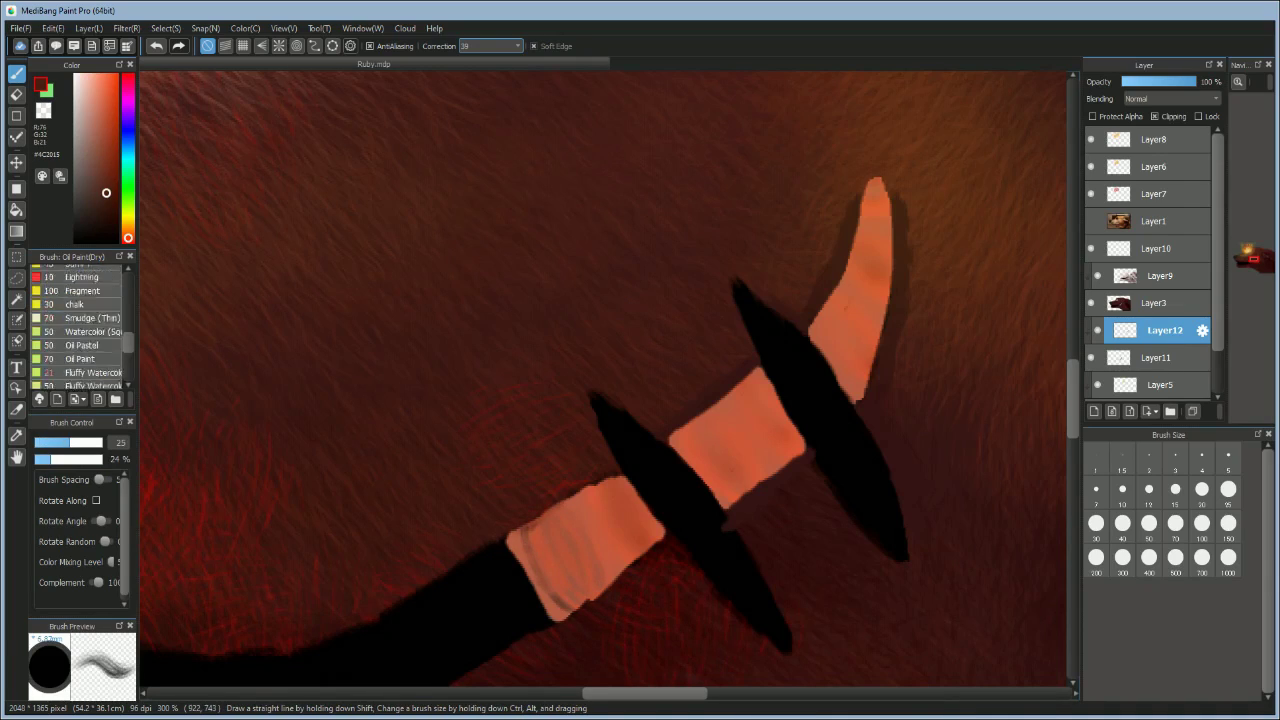
left_click(82, 335)
left_click(53, 442)
left_click_drag(515, 541, 597, 489)
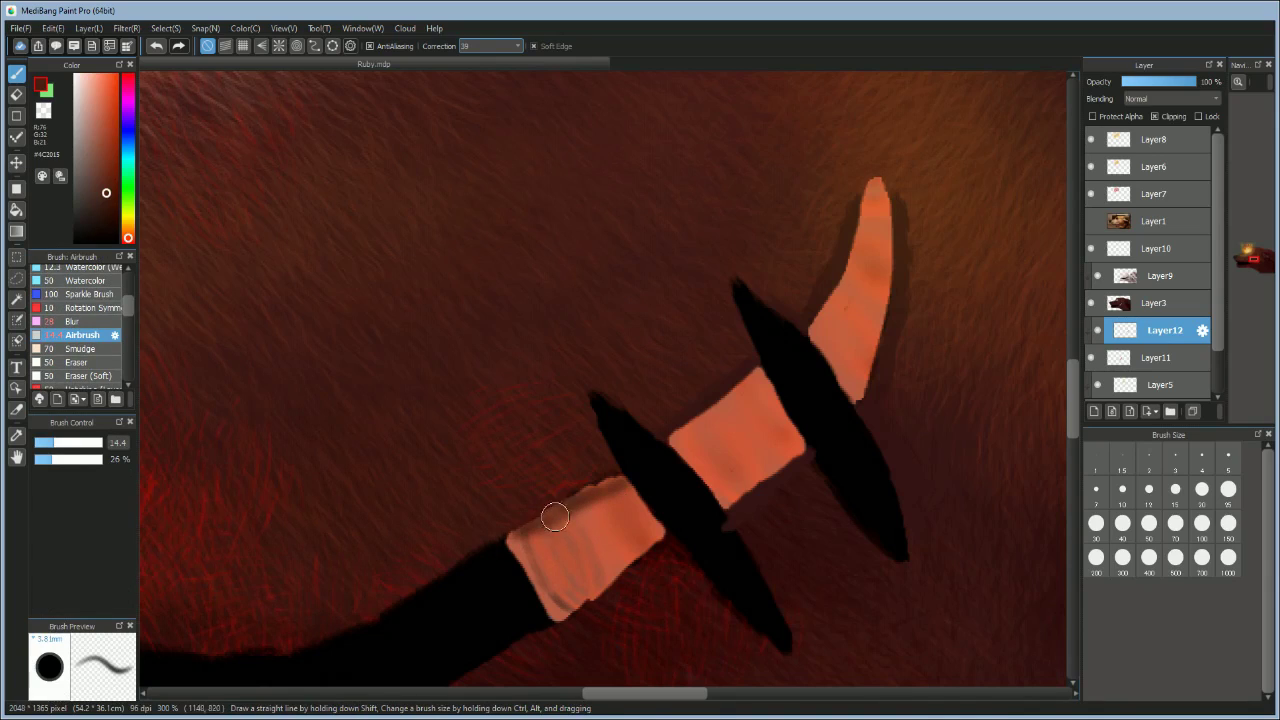
left_click(37, 459)
left_click_drag(524, 539, 622, 488)
mouse_move(680, 436)
left_mouse_down()
mouse_move(774, 368)
mouse_move(543, 523)
mouse_move(680, 466)
mouse_move(868, 215)
mouse_move(806, 355)
mouse_move(800, 430)
mouse_move(794, 374)
mouse_move(877, 240)
mouse_move(694, 449)
mouse_move(711, 476)
mouse_move(861, 394)
left_mouse_up()
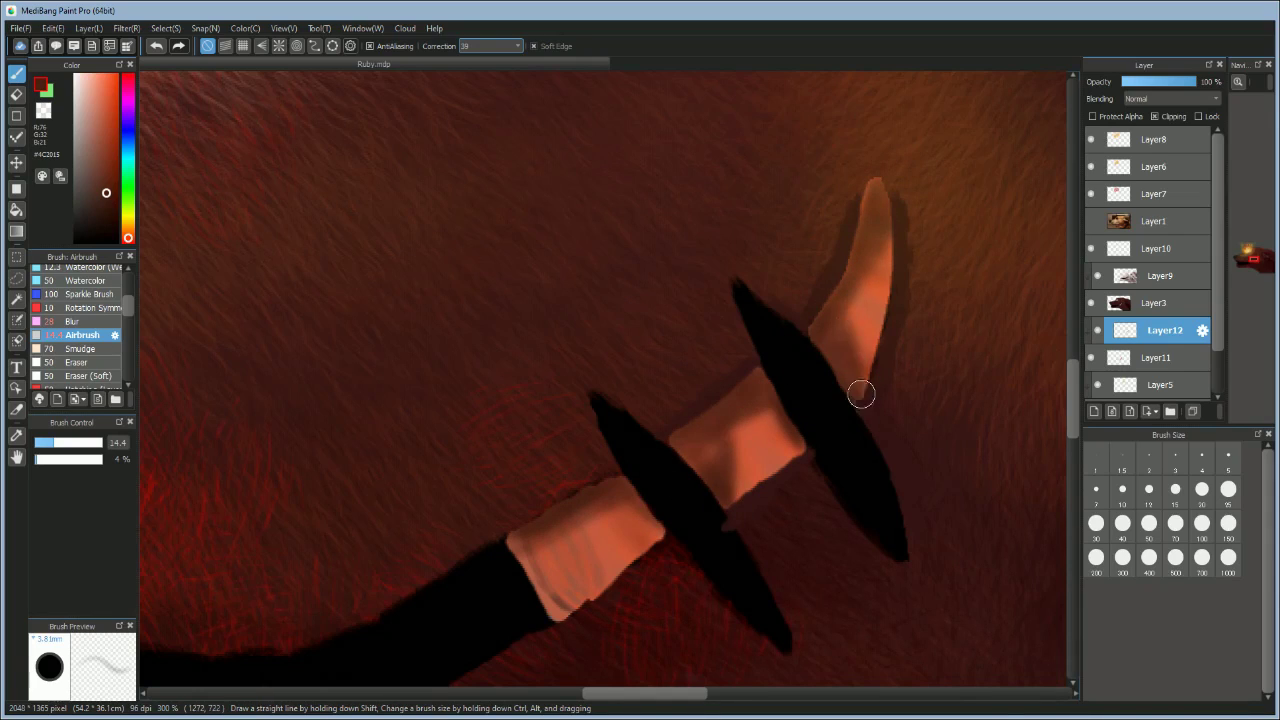
Step: Airbrush faint dark folds across the flesh segments at 4% opacity
mouse_move(571, 592)
left_mouse_down()
mouse_move(588, 514)
mouse_move(614, 563)
left_mouse_up()
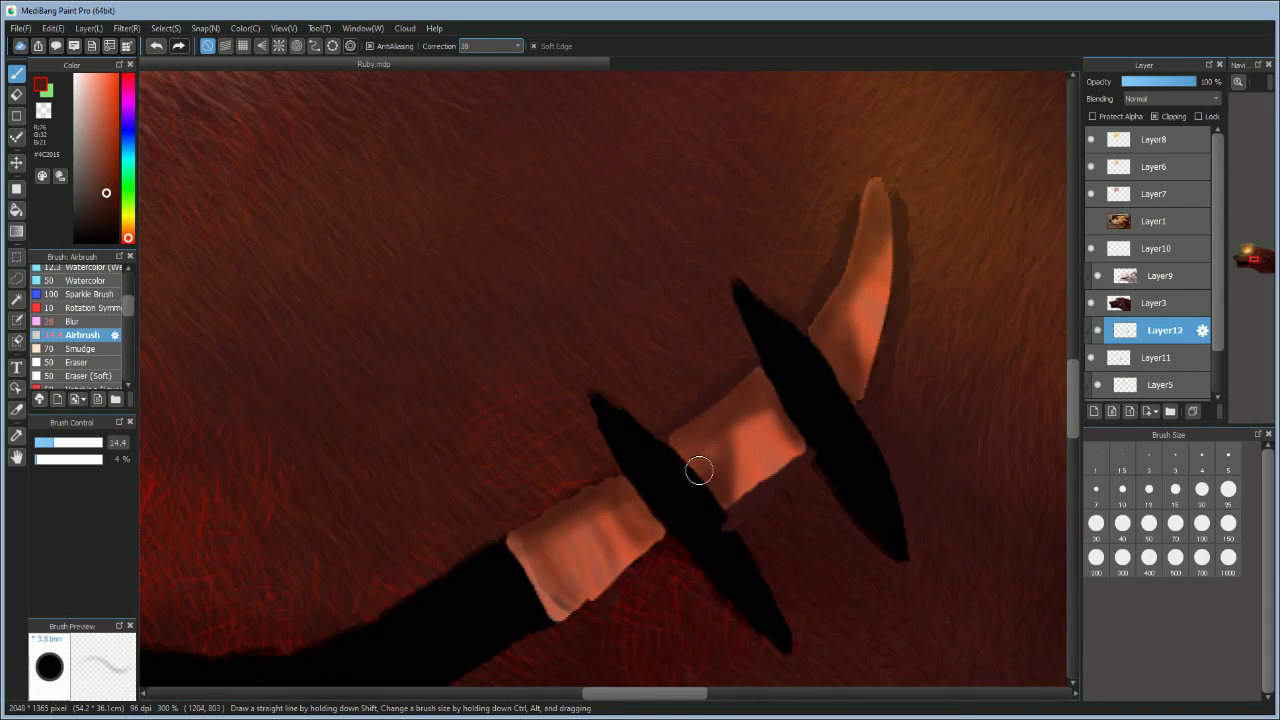
mouse_move(698, 471)
left_mouse_down()
mouse_move(766, 471)
mouse_move(749, 417)
mouse_move(794, 449)
mouse_move(596, 592)
left_mouse_up()
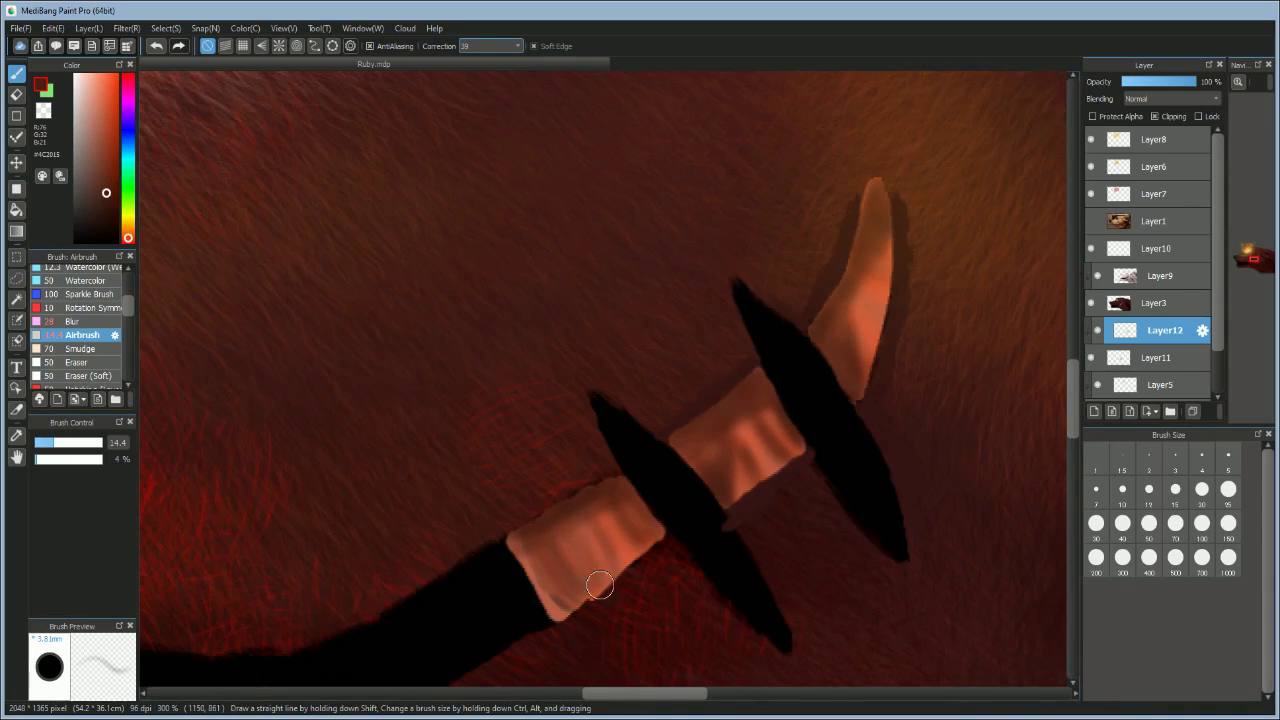
left_click_drag(886, 300, 860, 314)
Step: Set the airbrush to light orange (#F5B96A) at size 45, and delete the lassoed black mouth interior from Layer3
scroll(826, 321, "down", 5)
scroll(782, 374, "up", 2)
left_click(128, 228)
left_click(86, 75)
left_click(99, 79)
left_click(83, 442)
left_click(1156, 303)
left_click(16, 279)
mouse_move(282, 363)
left_mouse_down()
mouse_move(283, 379)
mouse_move(378, 462)
mouse_move(732, 393)
mouse_move(283, 364)
left_mouse_up()
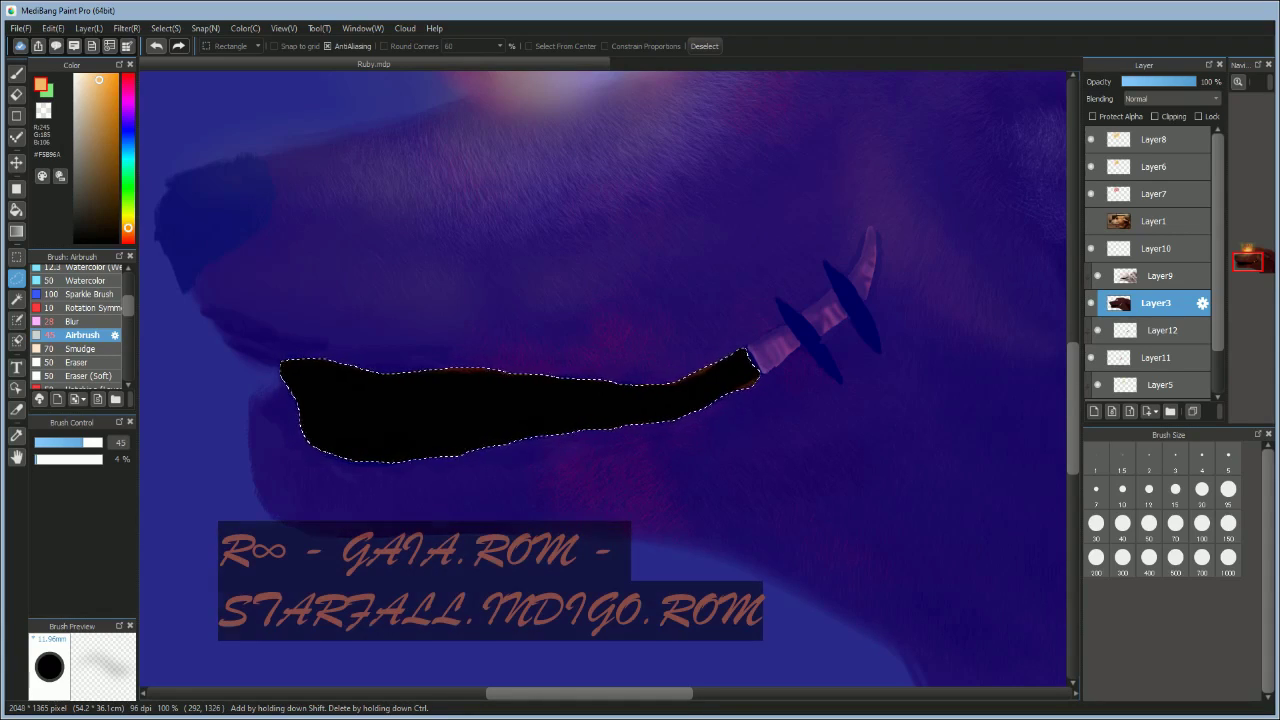
key("Delete")
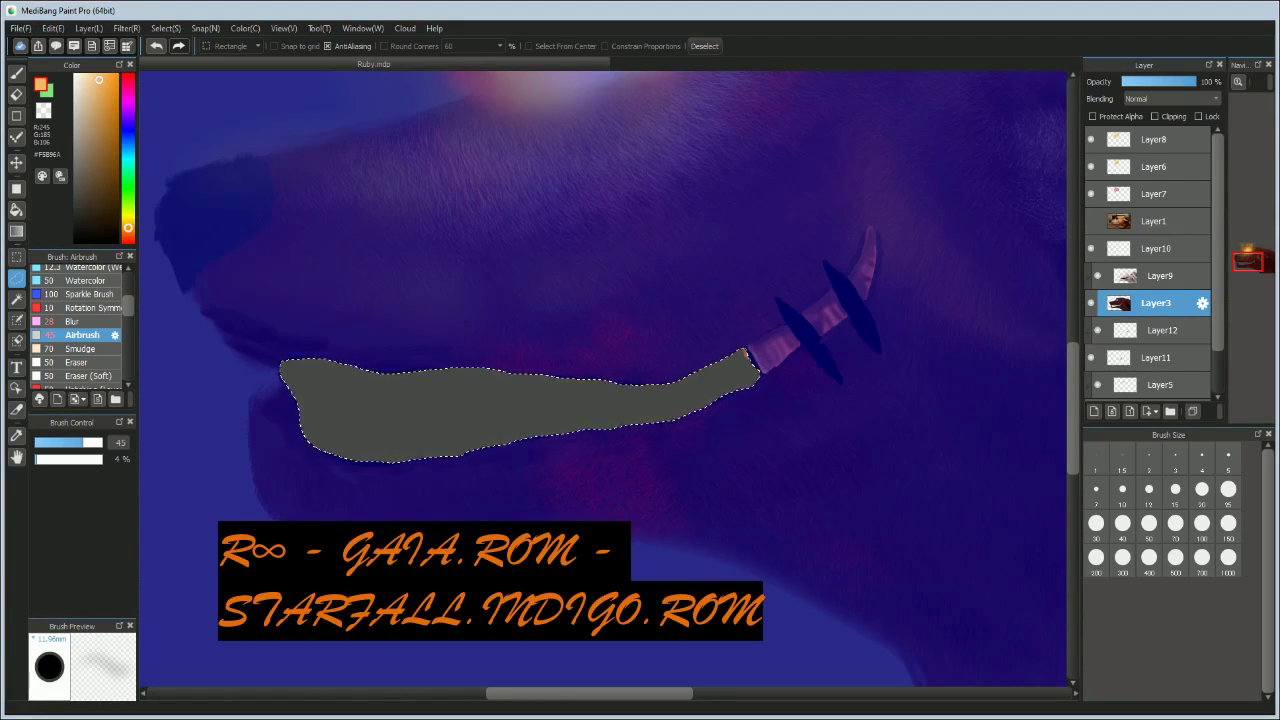
Step: Paste the clipboard content into a new document, reposition it and return to Ruby.mdp
key("ctrl+n")
key("ctrl+v")
key("v")
left_click_drag(300, 195, 342, 251)
left_click(295, 65)
Step: Add a new layer above Layer12 and clear the mouth selection
left_click(1162, 330)
left_click(1094, 411)
key("ctrl+d")
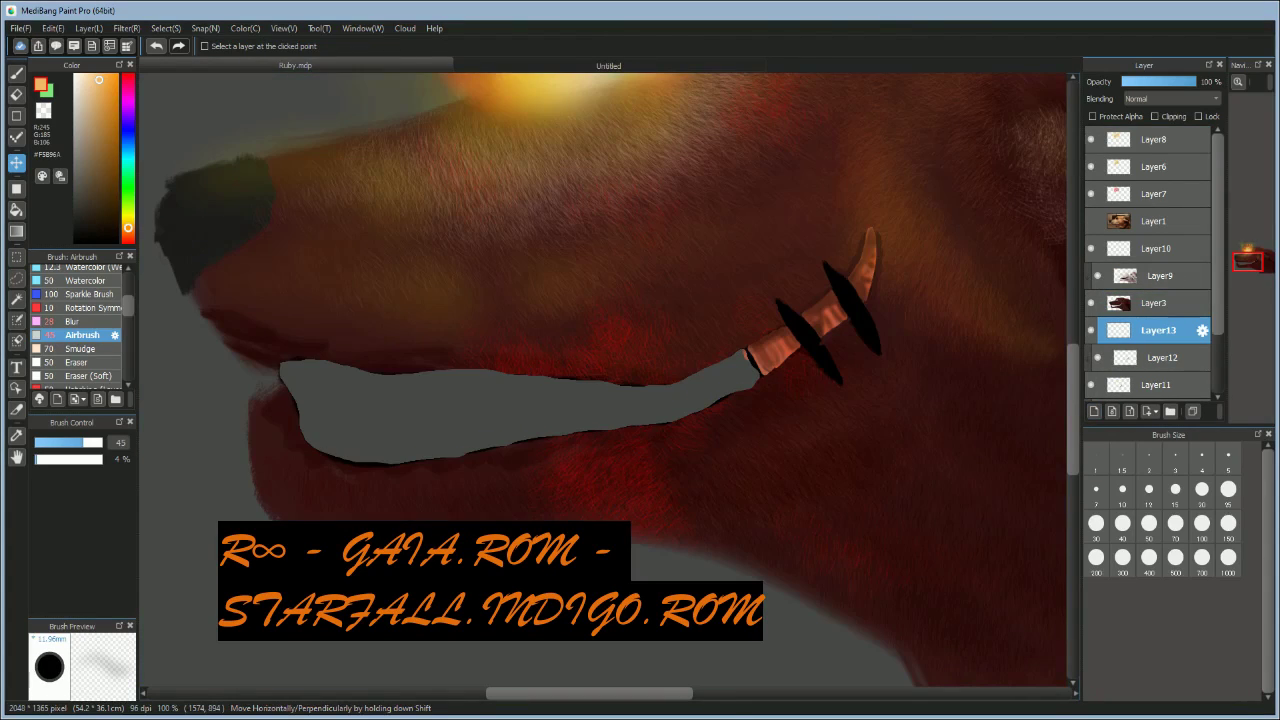
Step: Paint pale yellow (#F5D980) inside the mouth opening with Watercolor (rough), size 100 and 70% opacity, undoing the last stroke
key("b")
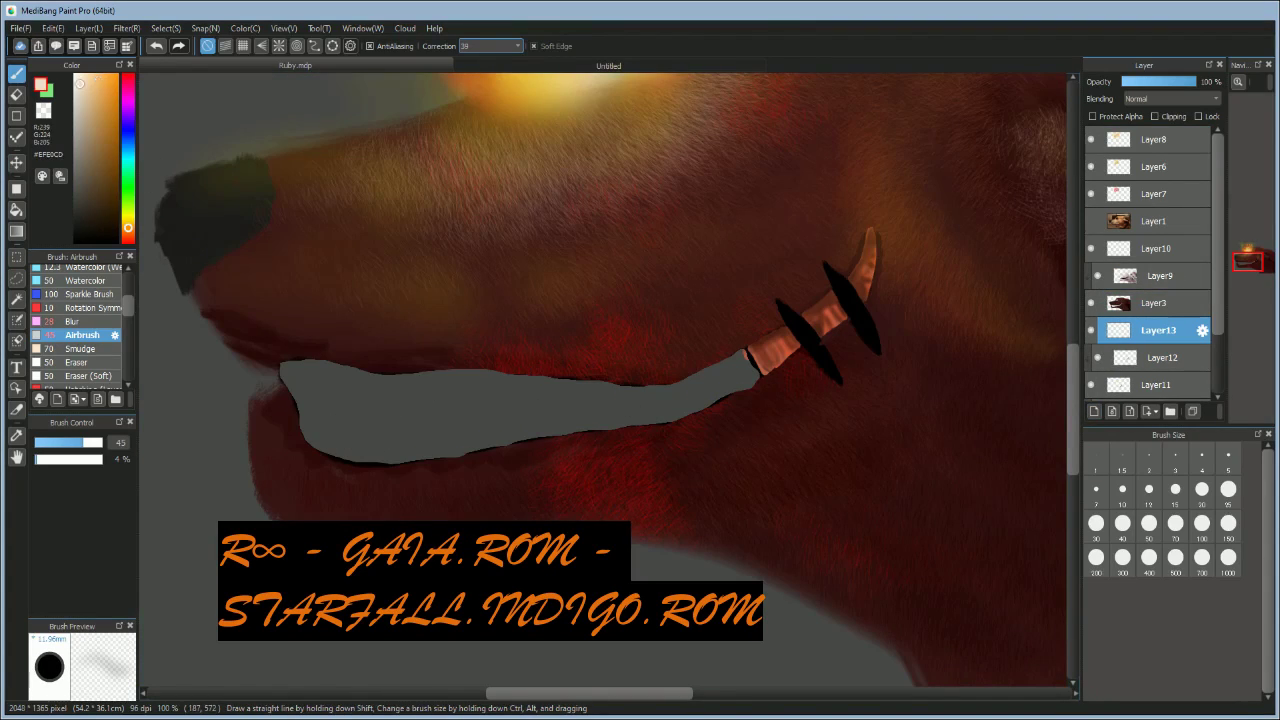
left_click(128, 222)
left_click(95, 80)
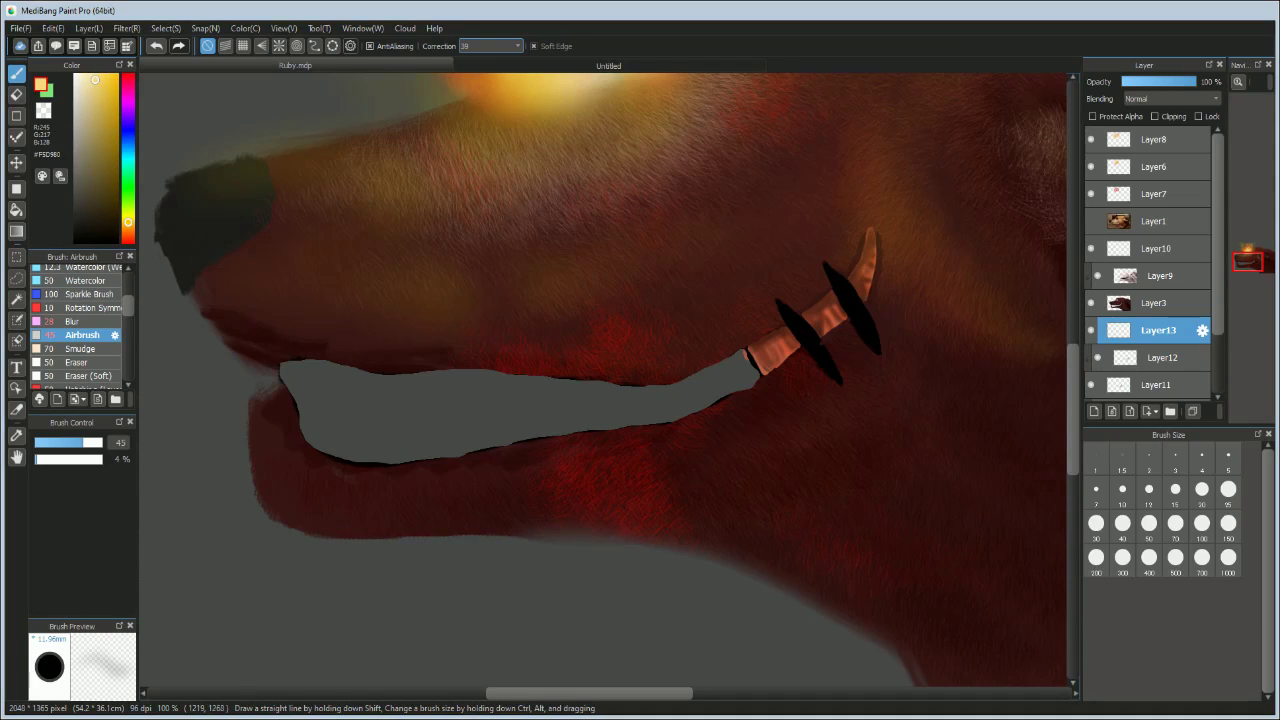
scroll(80, 320, "down", 2)
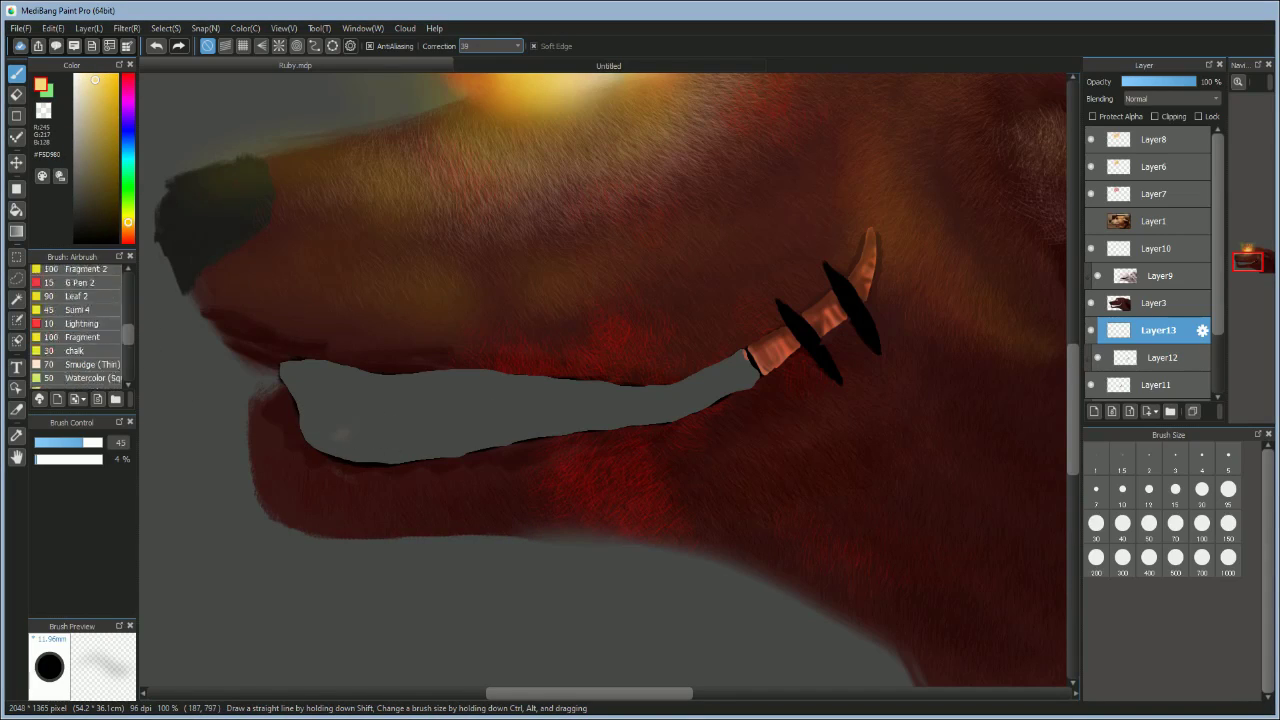
left_click(113, 283)
left_click(82, 459)
mouse_move(355, 436)
left_mouse_down()
mouse_move(362, 424)
mouse_move(694, 400)
left_mouse_up()
mouse_move(742, 370)
left_mouse_down()
mouse_move(674, 366)
mouse_move(680, 402)
left_mouse_up()
key("ctrl+z")
Step: Move Layer13 beneath Layer11 and build up the mouth glow with pale yellow and white
left_click_drag(1158, 331, 1158, 395)
mouse_move(737, 372)
left_mouse_down()
mouse_move(743, 394)
mouse_move(392, 457)
left_mouse_up()
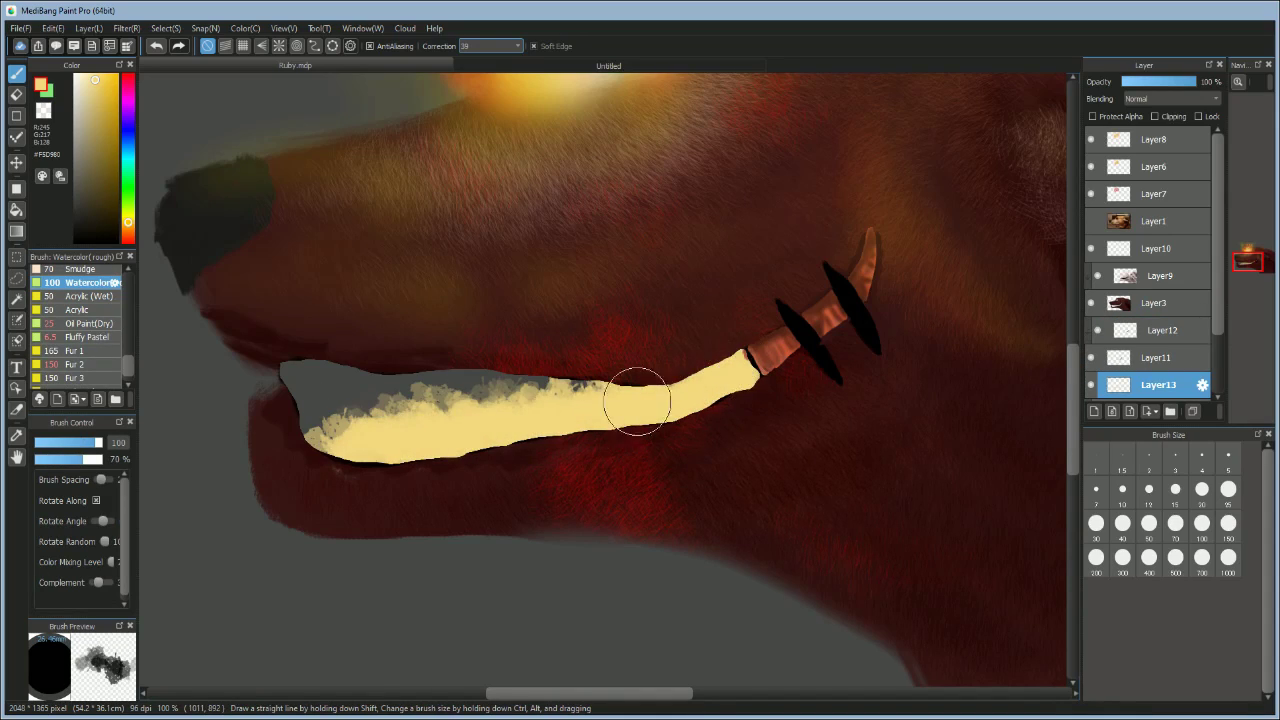
left_click_drag(335, 425, 600, 380)
mouse_move(580, 425)
left_mouse_down()
mouse_move(360, 458)
mouse_move(543, 441)
left_mouse_up()
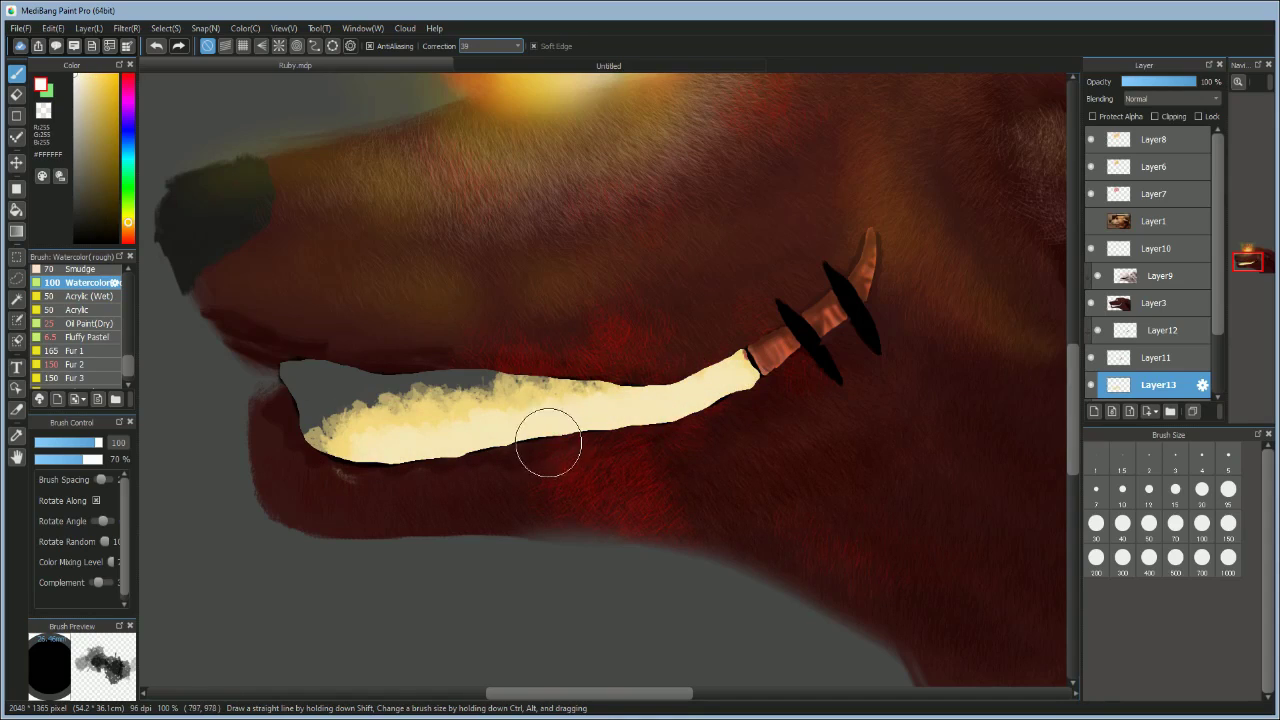
Step: Paint light translucent dabs at 28% opacity in the upper mouth, and over the muzzle on a new layer above Layer9
left_click(54, 459)
mouse_move(295, 358)
left_mouse_down()
mouse_move(329, 354)
mouse_move(278, 272)
mouse_move(300, 371)
mouse_move(343, 257)
mouse_move(500, 309)
mouse_move(438, 126)
left_mouse_up()
left_click(1160, 276)
left_click(1094, 411)
mouse_move(470, 228)
left_mouse_down()
mouse_move(500, 300)
mouse_move(397, 294)
mouse_move(300, 370)
mouse_move(340, 376)
mouse_move(260, 169)
mouse_move(294, 409)
mouse_move(409, 457)
mouse_move(320, 470)
left_mouse_up()
mouse_move(530, 405)
left_mouse_down()
mouse_move(591, 357)
mouse_move(623, 240)
mouse_move(820, 387)
mouse_move(391, 454)
left_mouse_up()
Step: Paint translucent red-brown and orange dabs across the muzzle on Layer14 for a fiery glow
left_click(127, 238)
left_click(116, 100)
mouse_move(330, 295)
left_mouse_down()
mouse_move(383, 134)
mouse_move(326, 170)
mouse_move(491, 223)
mouse_move(617, 222)
mouse_move(592, 312)
left_mouse_up()
left_click(127, 226)
left_click(109, 154)
left_click_drag(710, 200, 568, 345)
left_click(111, 110)
mouse_move(690, 230)
left_mouse_down()
mouse_move(646, 361)
mouse_move(550, 245)
mouse_move(177, 223)
mouse_move(240, 160)
mouse_move(284, 332)
mouse_move(318, 146)
left_mouse_up()
scroll(620, 291, "down", 4)
scroll(617, 291, "up", 3)
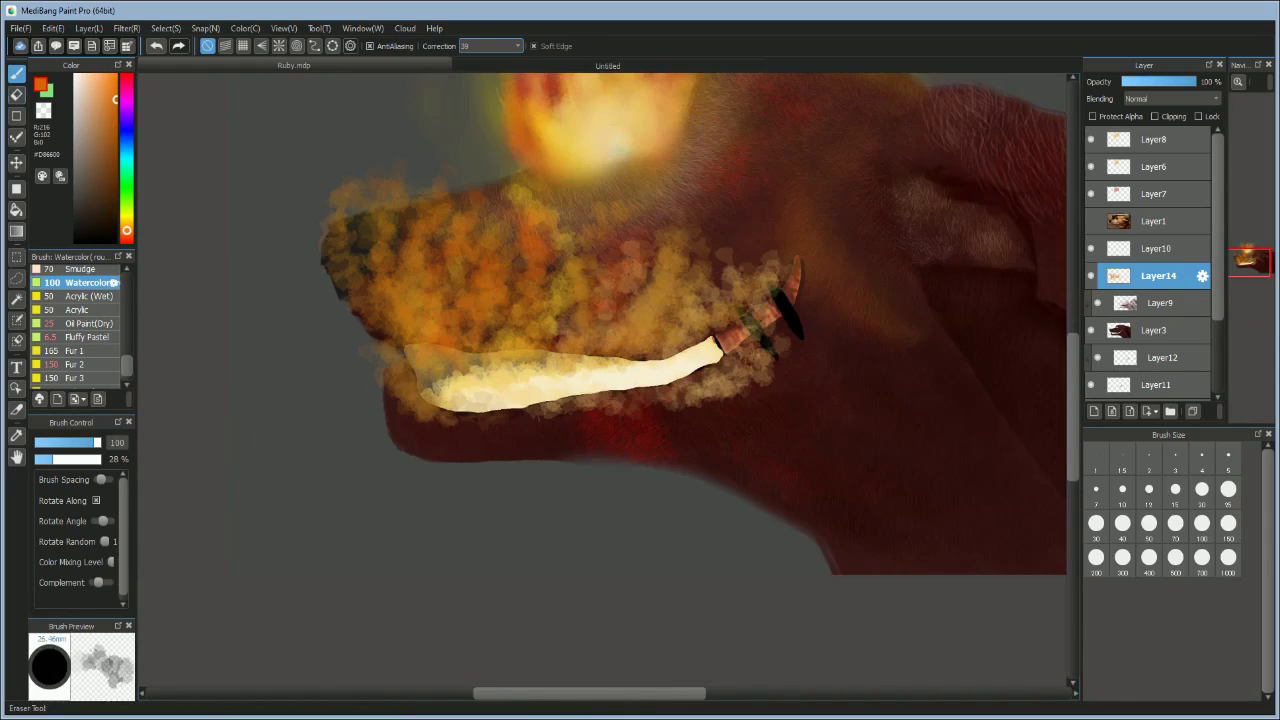
Step: Fade the fiery dabs around the snout and over the stitches with a size 142 eraser at 2% and 5% opacity
left_click(17, 95)
left_click_drag(78, 443, 101, 443)
left_click(39, 460)
left_click_drag(441, 151, 356, 375)
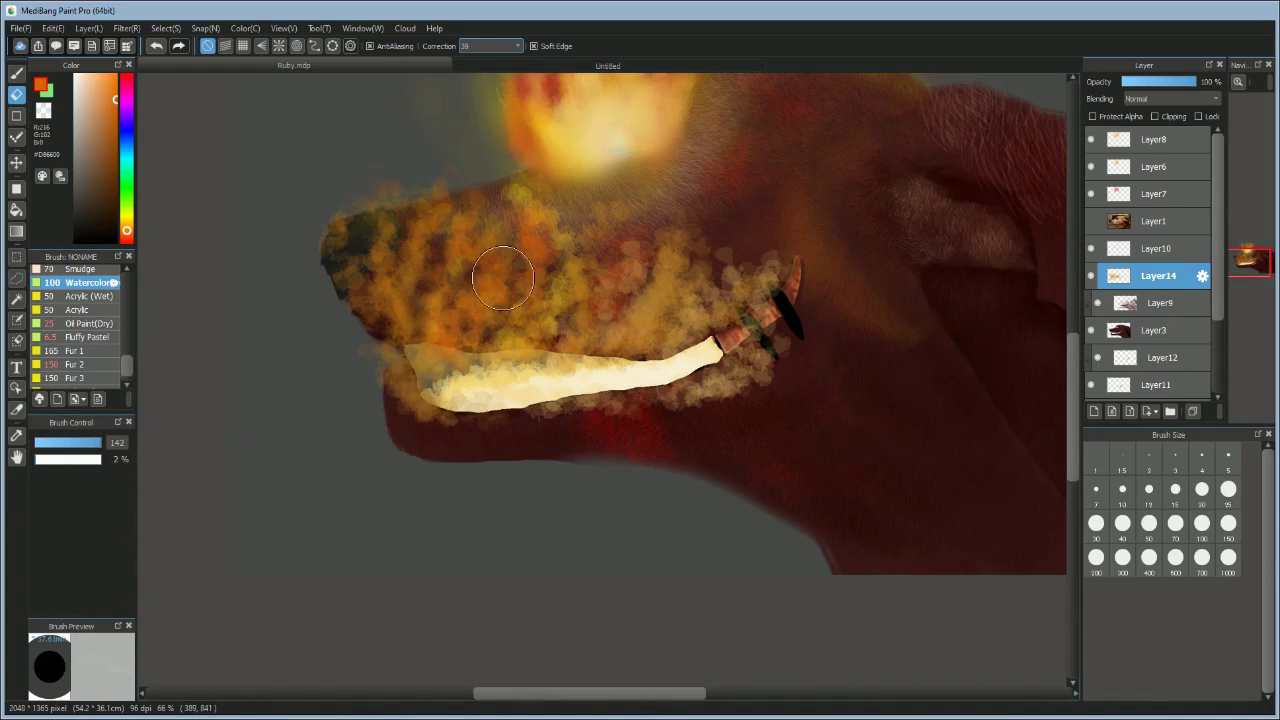
right_click(505, 243)
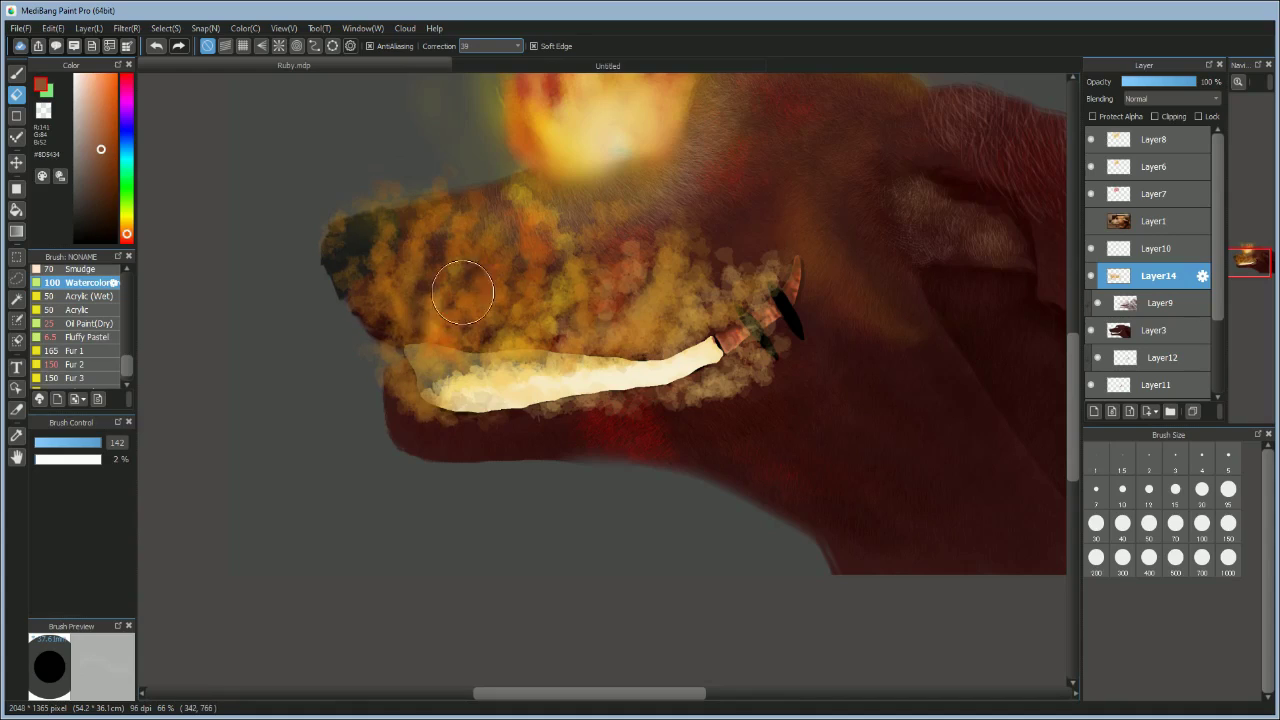
left_click(38, 460)
mouse_move(490, 292)
left_mouse_down()
mouse_move(429, 257)
mouse_move(511, 186)
mouse_move(751, 283)
mouse_move(735, 310)
mouse_move(757, 306)
mouse_move(785, 260)
left_mouse_up()
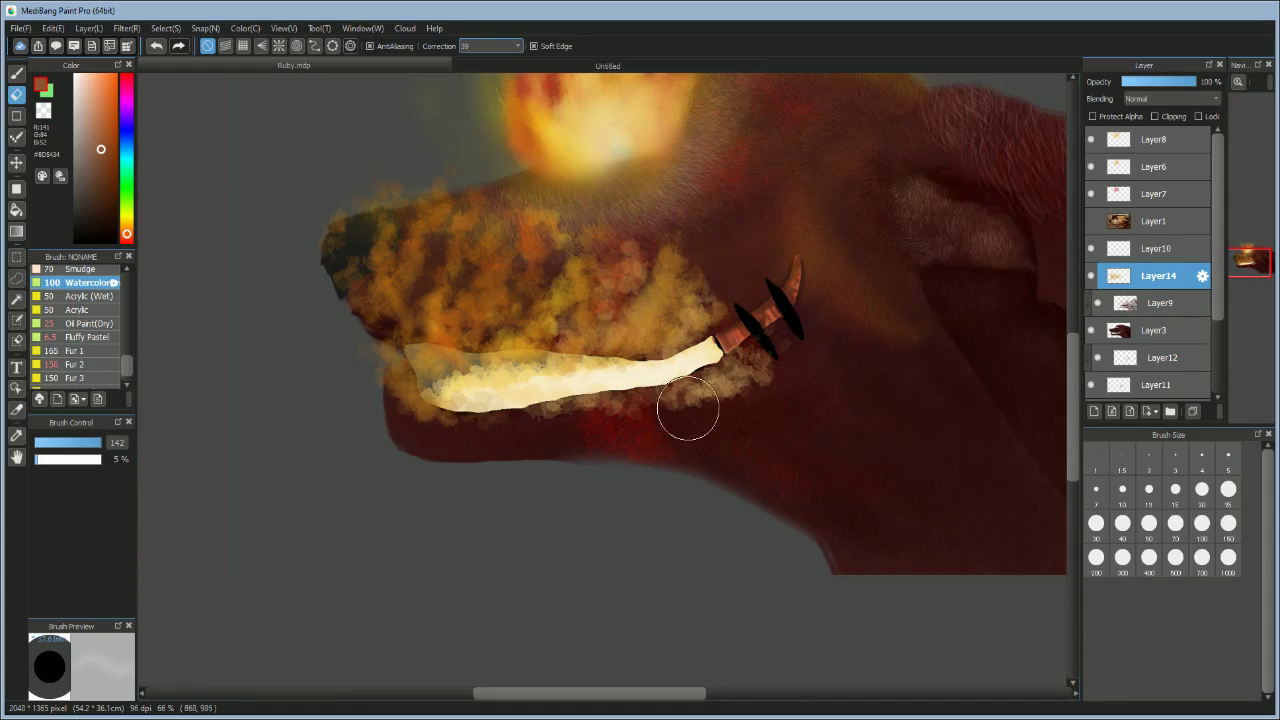
Step: Paint tan wisps (#CCA377) rising from the mouth corner on Layer14, reducing the watercolor brush to size 25
right_click(712, 354)
key("b")
mouse_move(730, 366)
left_mouse_down()
mouse_move(740, 292)
mouse_move(750, 262)
left_mouse_up()
key("bracketleft")
key("bracketleft")
key("bracketleft")
key("bracketleft")
key("bracketleft")
left_click_drag(695, 228, 708, 331)
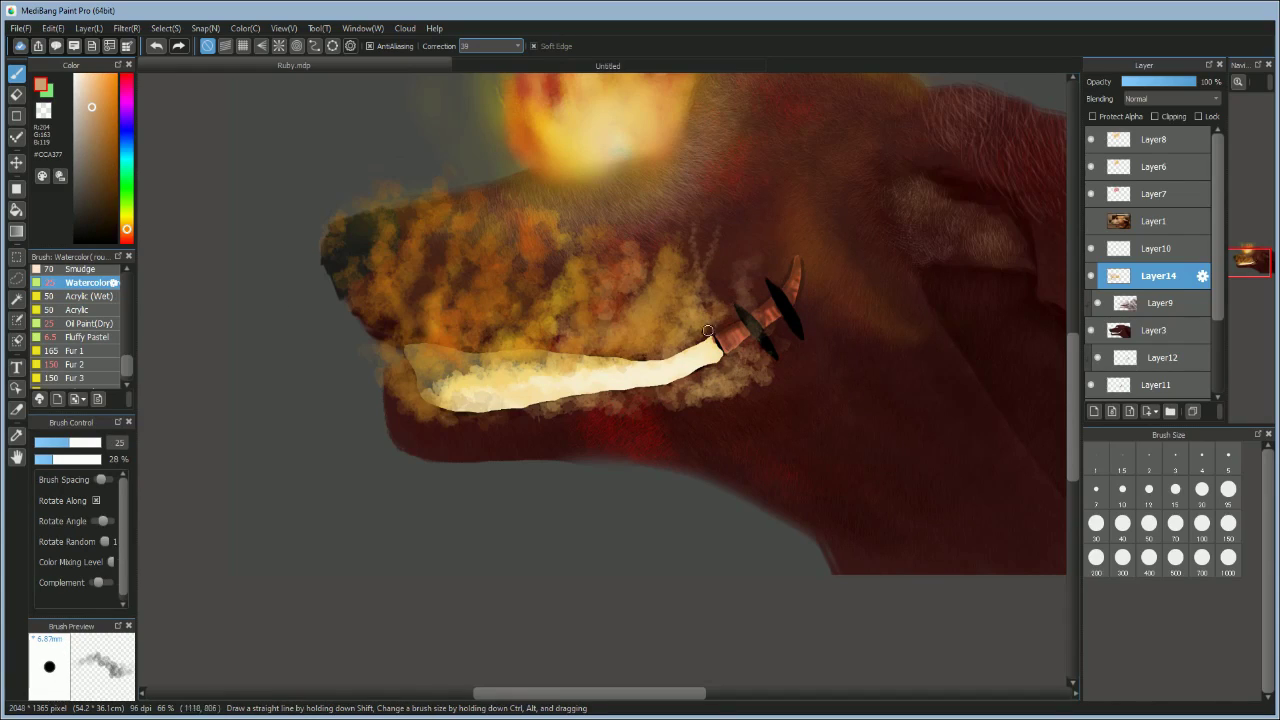
Step: Paint orange (#D6691A) streaks over the muzzle and a broad orange tint over the mouth on Layer14
left_click(640, 238, "alt")
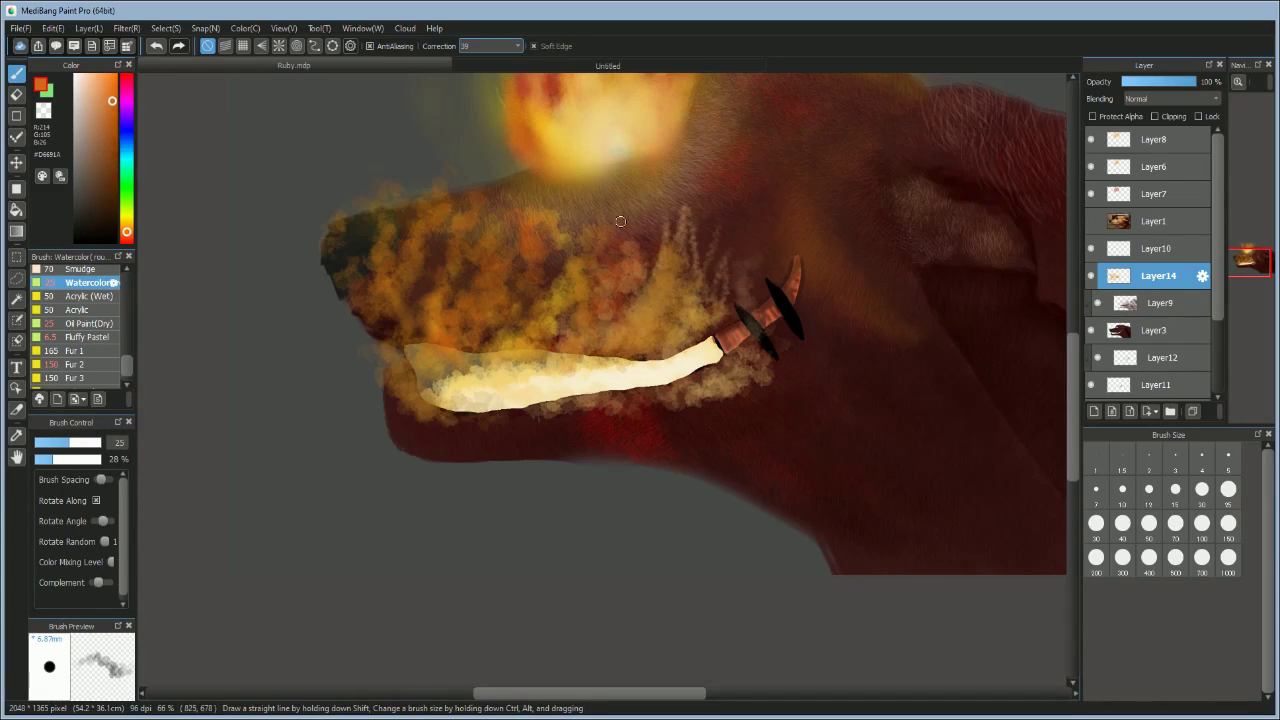
left_click(79, 442)
left_click_drag(603, 208, 600, 262)
left_click(100, 442)
left_click_drag(548, 305, 508, 297)
mouse_move(471, 376)
left_mouse_down()
mouse_move(619, 352)
mouse_move(507, 370)
left_mouse_up()
Step: Add a new layer above Layer14 and try an orange Acrylic (Wet) stroke along the mouth
left_click(1156, 249)
left_click(1157, 276)
left_click(1094, 411)
left_click(89, 296)
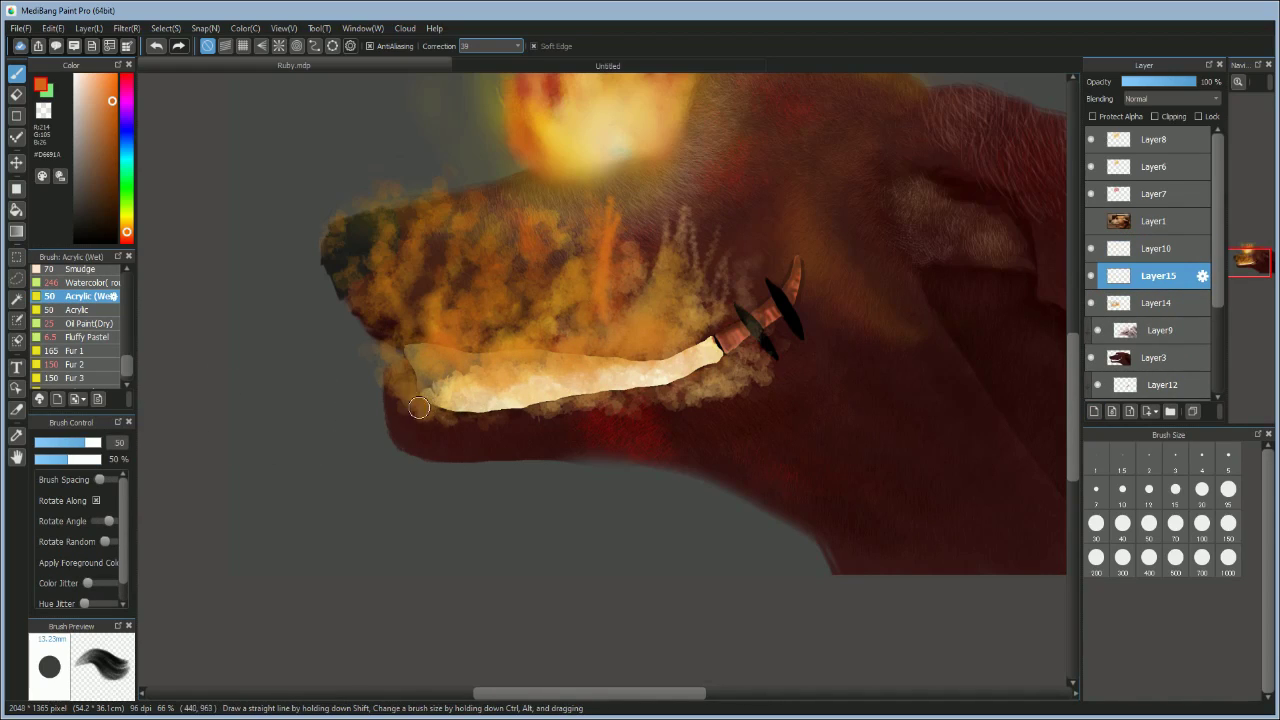
left_click(99, 442)
mouse_move(450, 404)
left_mouse_down()
mouse_move(474, 402)
mouse_move(449, 418)
mouse_move(503, 457)
mouse_move(486, 429)
mouse_move(486, 500)
mouse_move(649, 380)
mouse_move(705, 372)
left_mouse_up()
key("ctrl+z")
Step: Hide Layer14 and paint cream (#F7EAC2) molten drips hanging from the mouth on Layer15 with Acrylic (Wet) at 50% opacity
left_click(650, 375, "alt")
left_click(1091, 303)
left_click(600, 382, "alt")
left_click_drag(705, 372, 215, 430)
left_click_drag(528, 410, 632, 408)
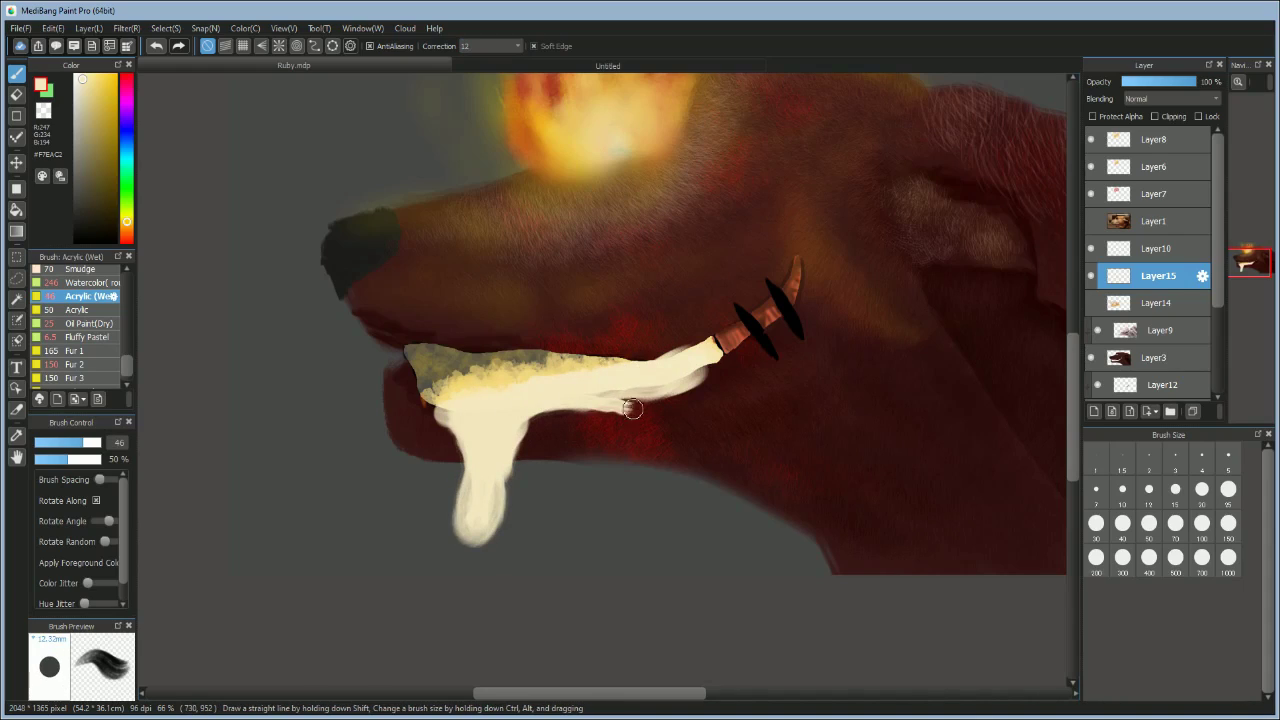
left_click_drag(686, 376, 674, 372)
Step: Trim the edges of the cream drips and the molten band on Layer15 with the eraser at size 23 and 48% opacity
key("e")
scroll(717, 382, "up", 4)
mouse_move(488, 404)
left_mouse_down()
mouse_move(600, 377)
mouse_move(369, 431)
mouse_move(574, 400)
mouse_move(443, 247)
left_mouse_up()
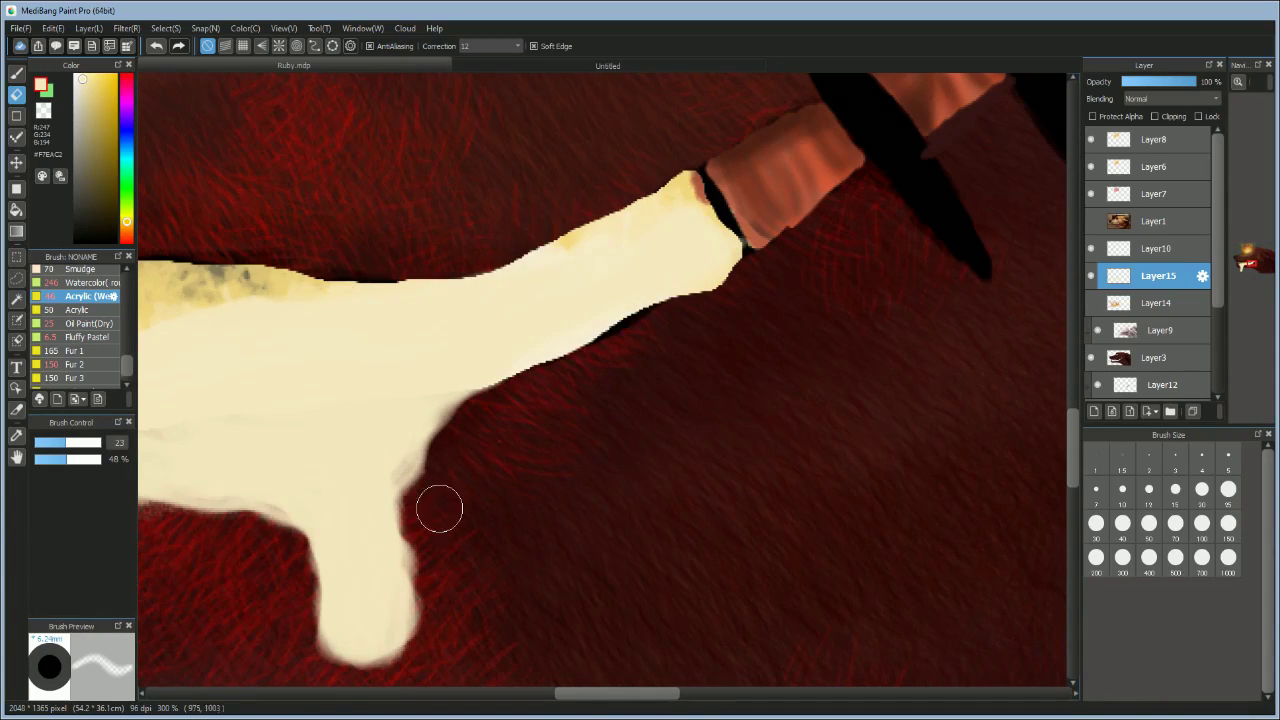
left_click_drag(457, 496, 424, 563)
mouse_move(221, 518)
left_mouse_down()
mouse_move(303, 587)
mouse_move(155, 505)
left_mouse_up()
left_click_drag(432, 468, 440, 591)
scroll(446, 592, "down", 5)
scroll(731, 317, "up", 3)
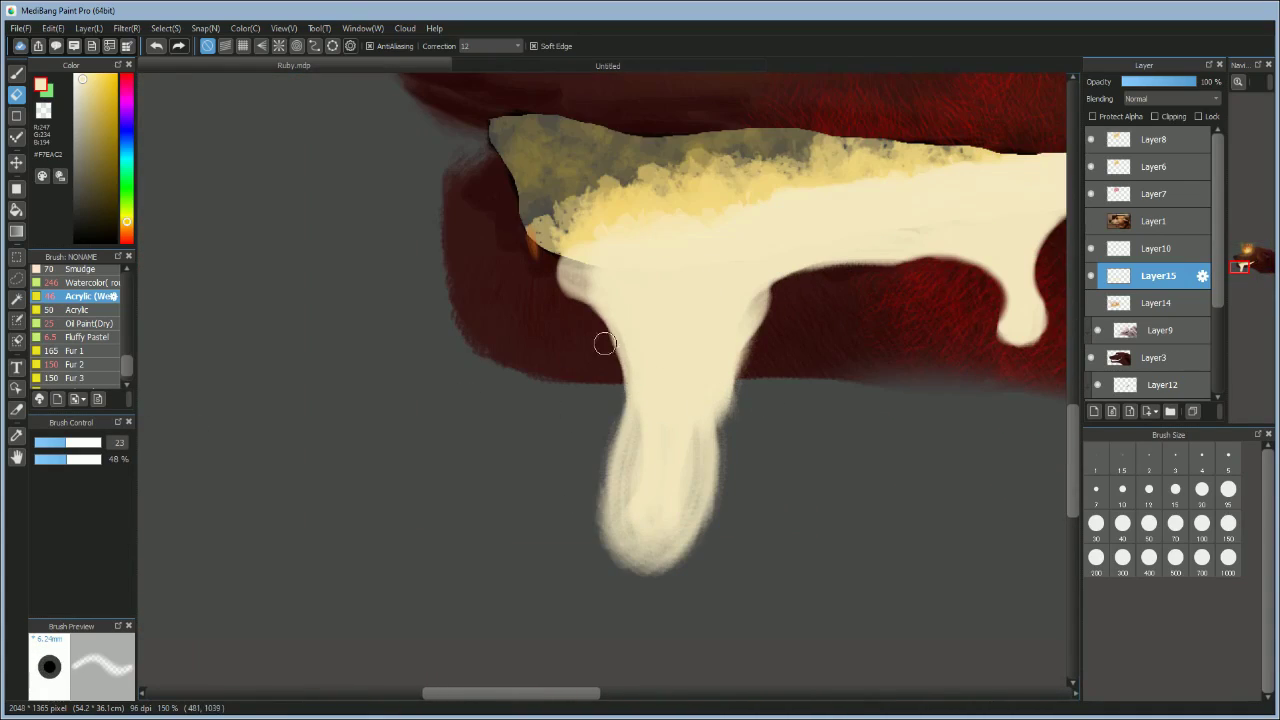
Step: Add a small droplet beside the large drip and pale yellow (#F5E199) along its edge with Acrylic (Wet) at size 23
key("b")
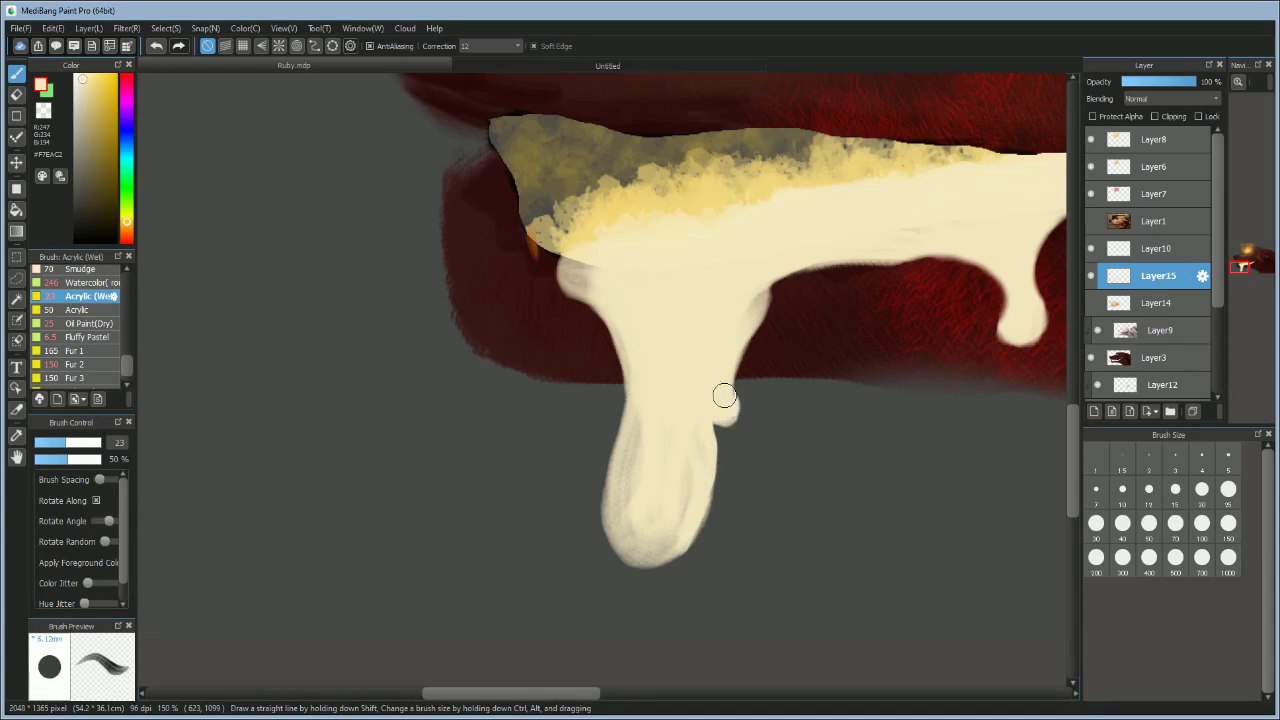
left_click_drag(760, 302, 766, 298)
left_click(582, 243, "alt")
left_click_drag(568, 258, 573, 269)
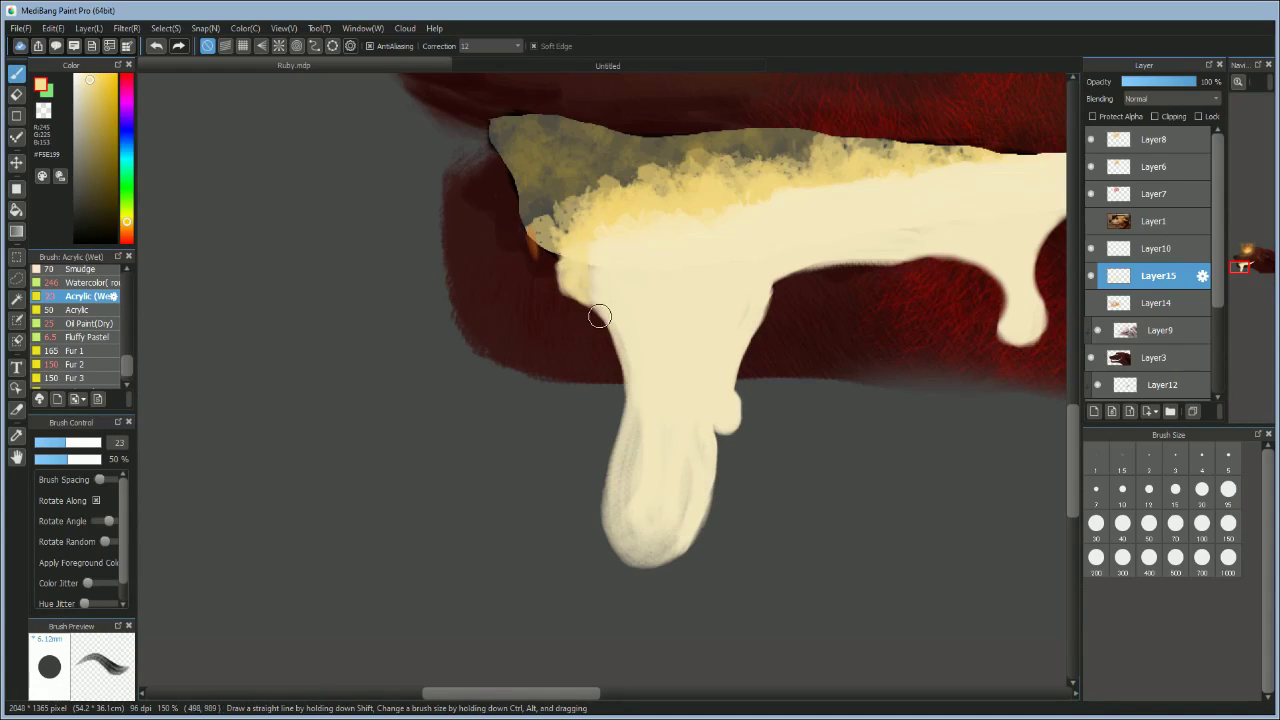
left_click_drag(599, 316, 626, 426)
Step: Feather the edges of both drips and the mouth's underside with yellow (#D7B446) using the Watercolor (round) brush at size 43 and 28% opacity
left_click_drag(126, 366, 126, 352)
left_click(90, 318)
mouse_move(582, 302)
left_mouse_down()
mouse_move(610, 380)
mouse_move(598, 290)
mouse_move(600, 520)
mouse_move(703, 463)
left_mouse_up()
scroll(80, 330, "down", 2)
left_click(90, 313)
mouse_move(697, 347)
left_mouse_down()
mouse_move(710, 291)
mouse_move(743, 378)
mouse_move(771, 273)
mouse_move(813, 260)
mouse_move(744, 362)
mouse_move(771, 385)
mouse_move(737, 377)
mouse_move(832, 250)
mouse_move(1017, 247)
mouse_move(748, 251)
left_mouse_up()
mouse_move(864, 184)
left_mouse_down()
mouse_move(955, 145)
mouse_move(789, 260)
mouse_move(751, 317)
mouse_move(753, 332)
mouse_move(787, 343)
mouse_move(735, 355)
left_mouse_up()
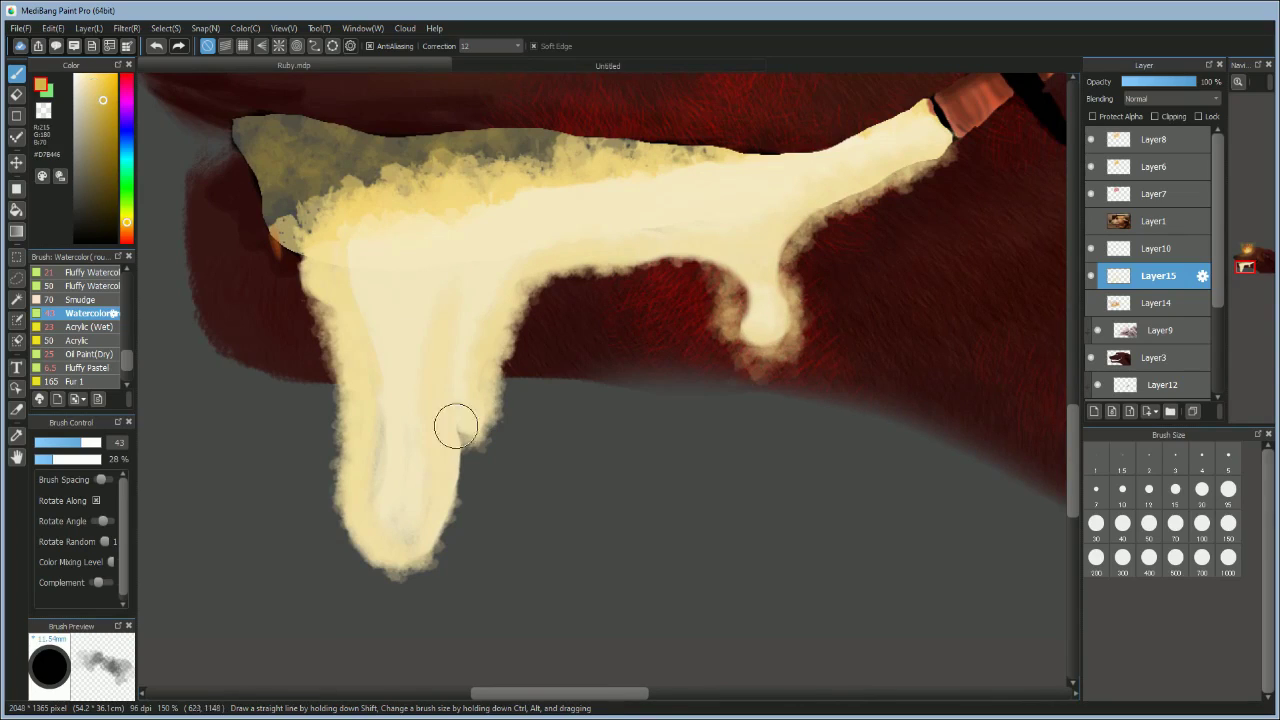
Step: Shade the folds and sides of the large drip with muted yellow tones such as #C0AB67, reducing the watercolor brush to size 19
left_click_drag(439, 406, 455, 417)
left_click_drag(455, 417, 366, 412)
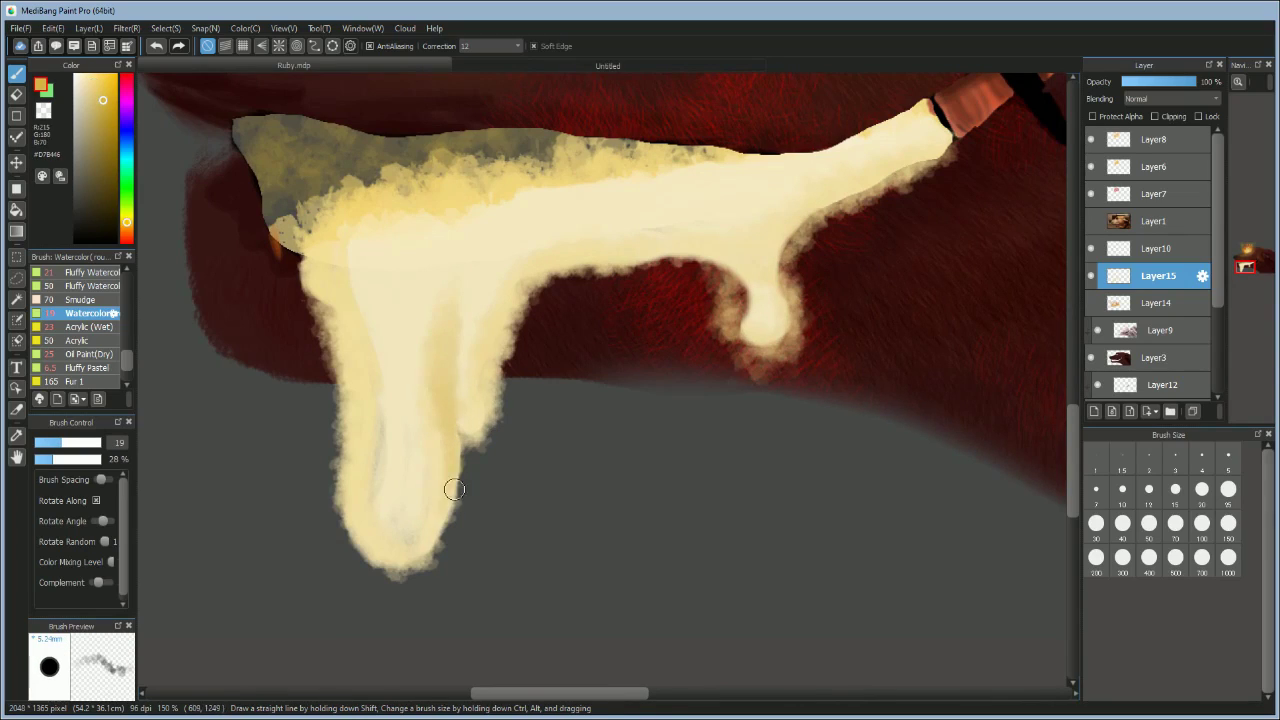
left_click(459, 401, "alt")
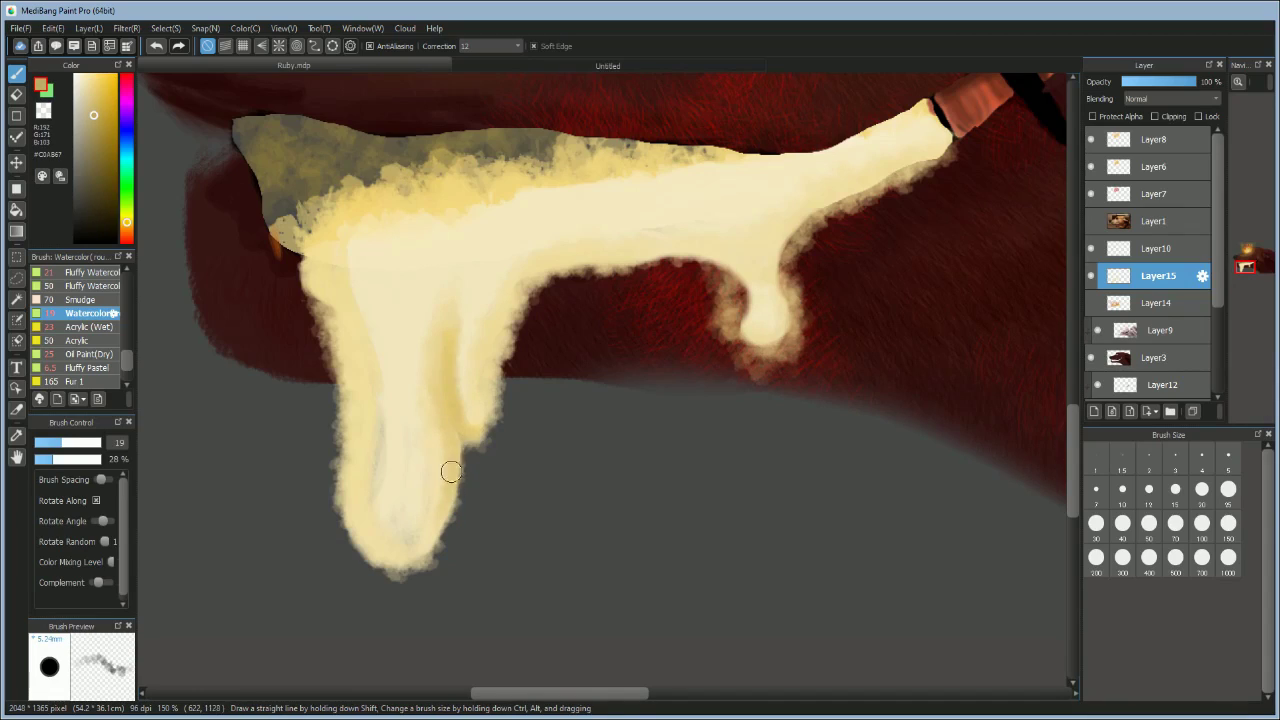
left_click_drag(451, 472, 433, 547)
left_click(330, 345, "alt")
left_click(340, 335, "alt")
left_click_drag(333, 338, 341, 472)
left_click_drag(548, 378, 600, 378)
left_click_drag(319, 310, 330, 402)
mouse_move(327, 356)
left_mouse_down()
mouse_move(336, 524)
mouse_move(342, 505)
left_mouse_up()
Step: Paint a tan-orange halo around the large drip with the watercolor brush
left_click(127, 227)
mouse_move(303, 268)
left_mouse_down()
mouse_move(334, 423)
mouse_move(417, 571)
mouse_move(332, 528)
left_mouse_up()
left_click_drag(306, 372, 314, 498)
mouse_move(318, 216)
left_mouse_down()
mouse_move(614, 137)
mouse_move(305, 500)
mouse_move(337, 414)
mouse_move(482, 441)
mouse_move(535, 290)
mouse_move(545, 300)
mouse_move(470, 580)
mouse_move(471, 513)
left_mouse_up()
Step: Rim the large drip with bright orange (#F35600) at size 33 and blend its inner edge with a softer orange
left_click(127, 234)
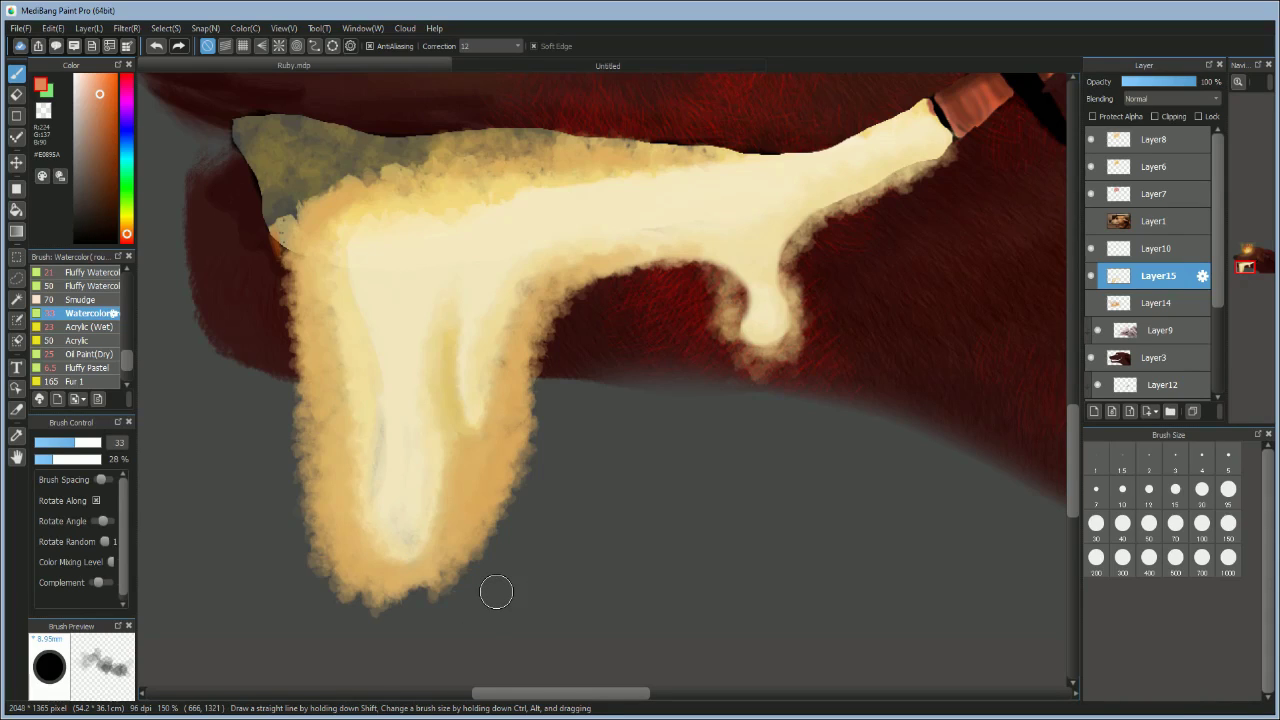
left_click_drag(272, 262, 352, 614)
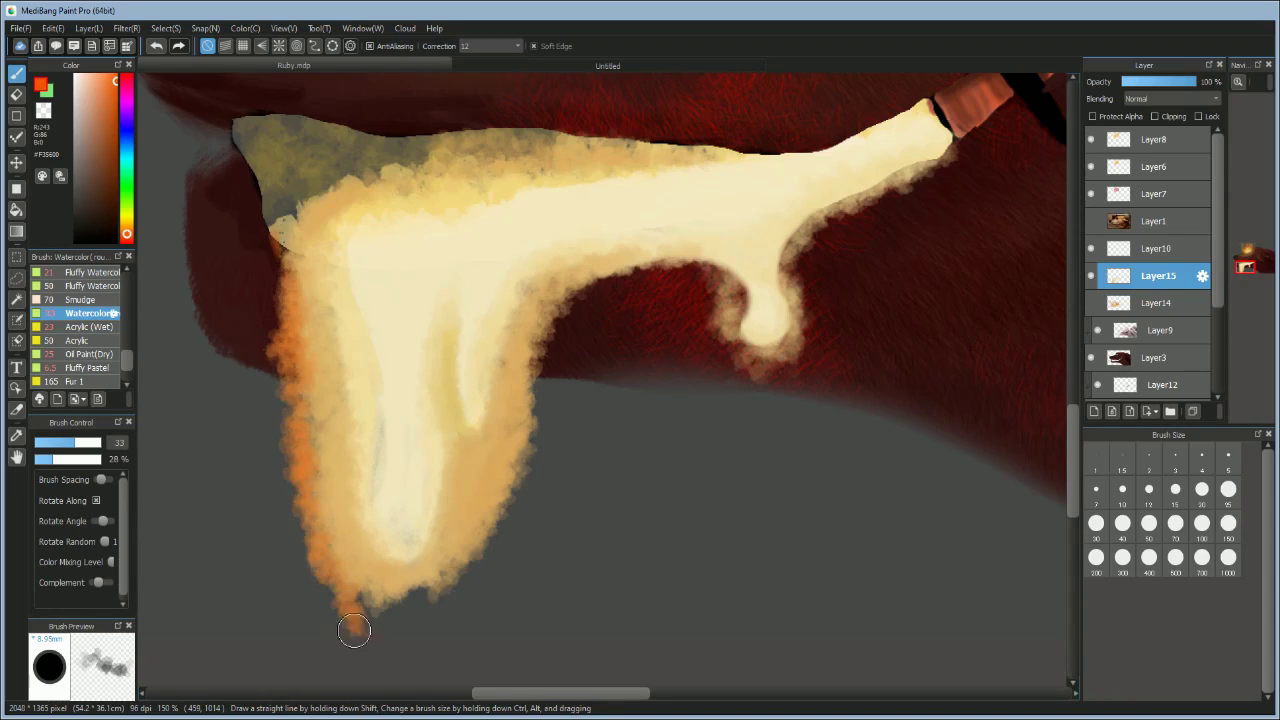
scroll(468, 520, "down", 3)
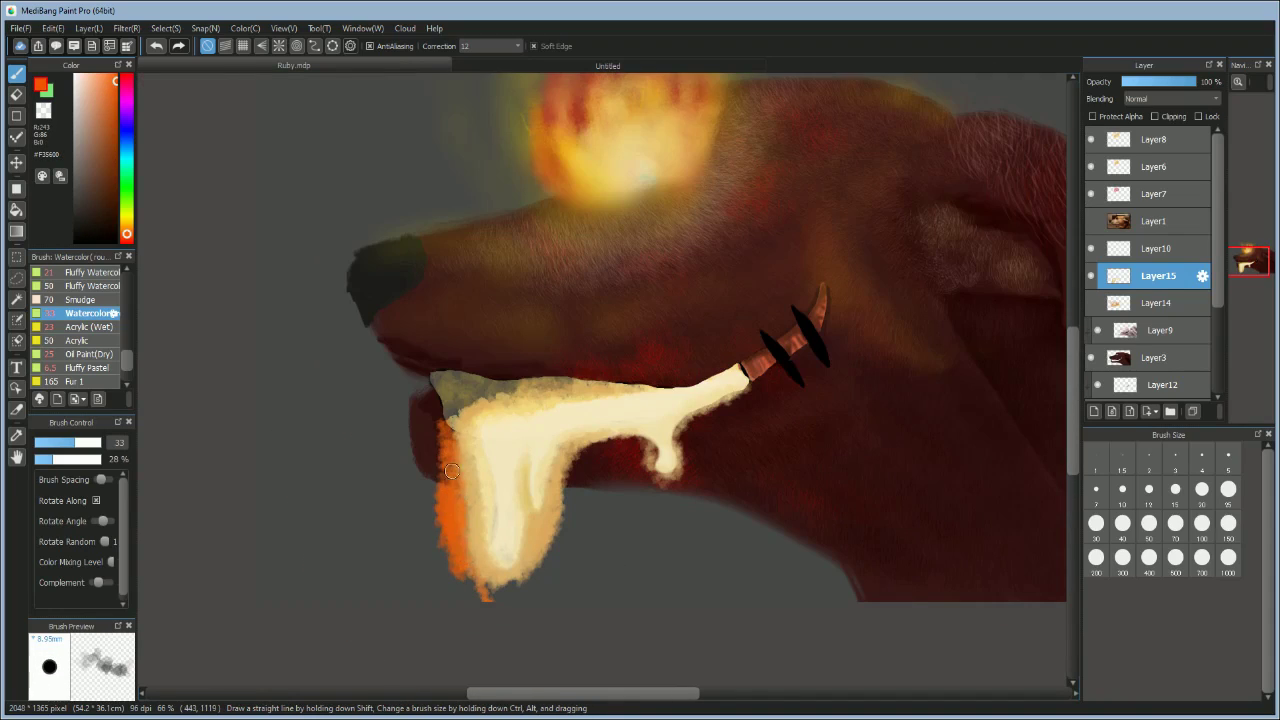
left_click_drag(565, 474, 650, 437)
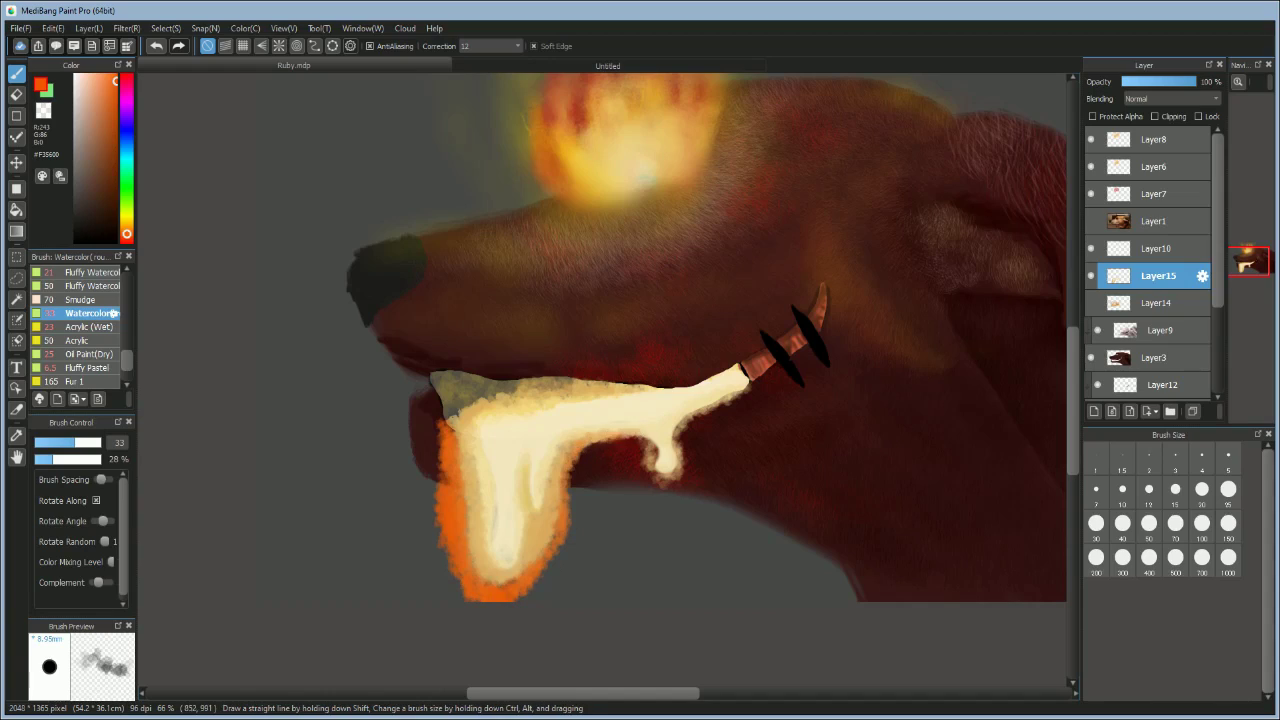
left_click(541, 546, "alt")
left_click_drag(553, 536, 493, 583)
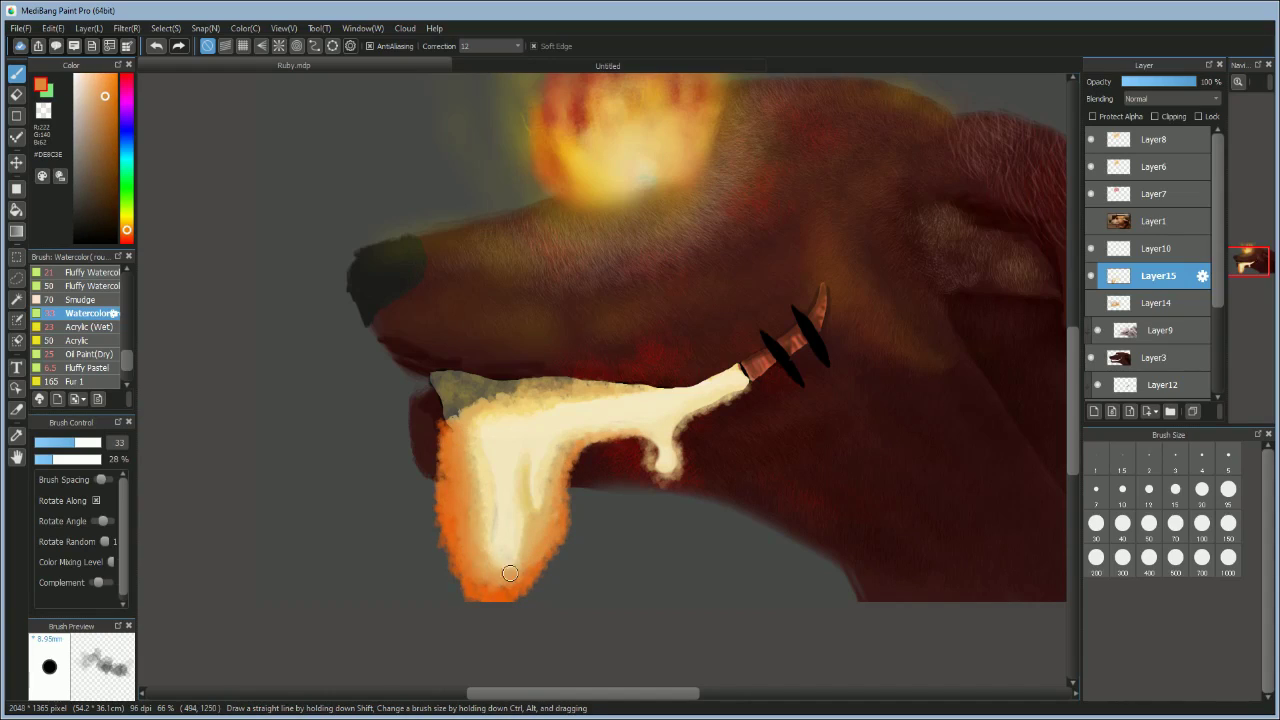
Step: Shade the small drip and the underside of the molten band back to the mouth corner with sampled orange tones
left_click(617, 435, "alt")
left_click(625, 438, "alt")
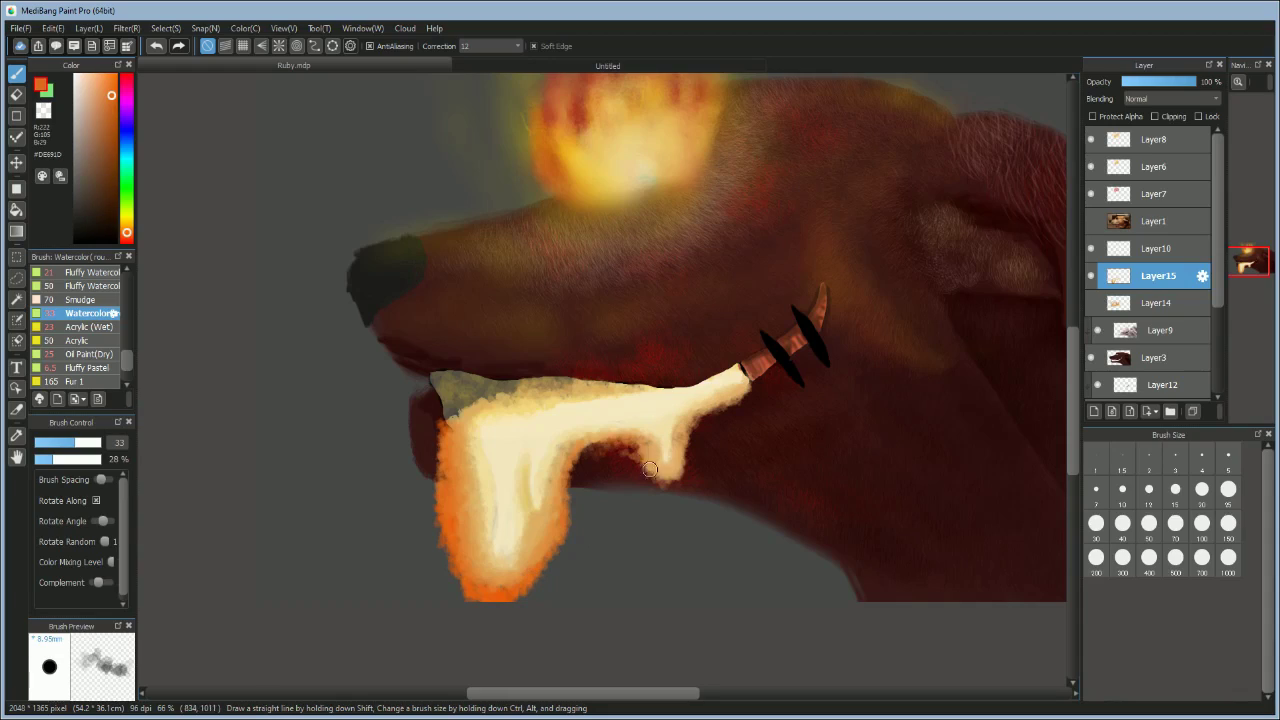
left_click_drag(701, 415, 741, 389)
Step: Extend both drips outward and downward with red-orange paint and blend the small drip with a sampled light orange
left_click_drag(126, 247, 126, 241)
left_click_drag(434, 502, 433, 527)
left_click(115, 77)
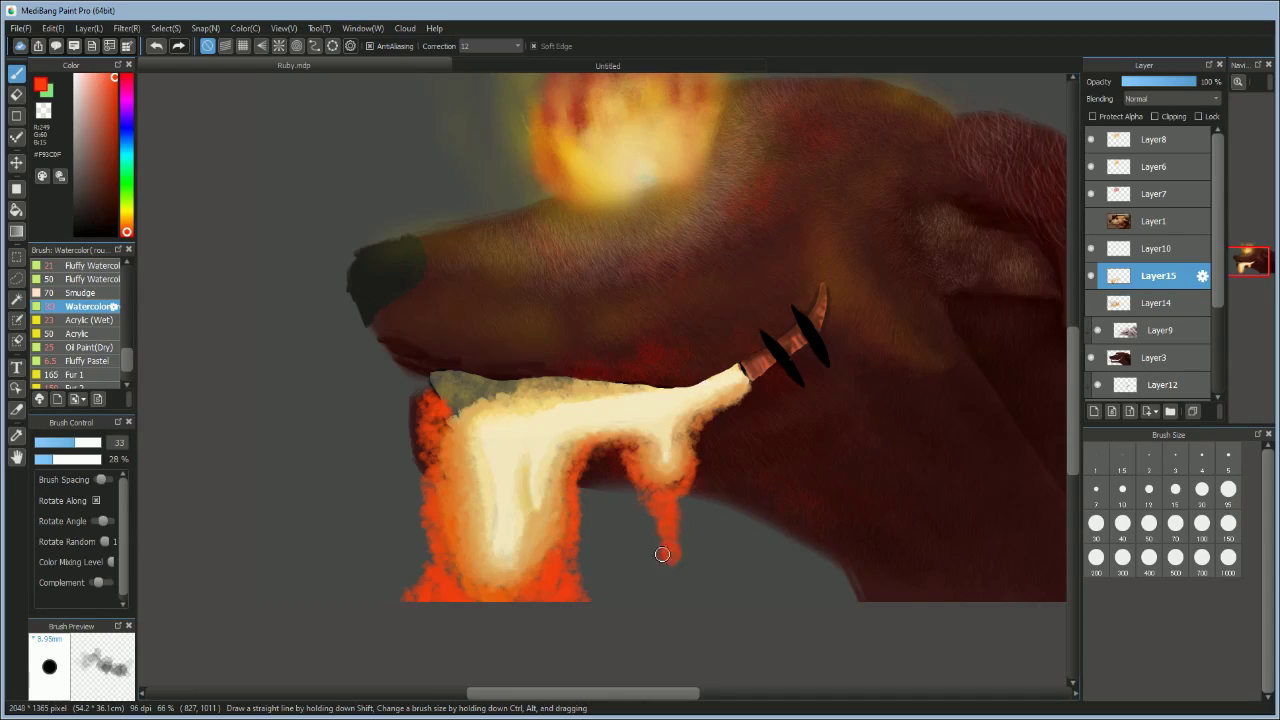
left_click(652, 486, "alt")
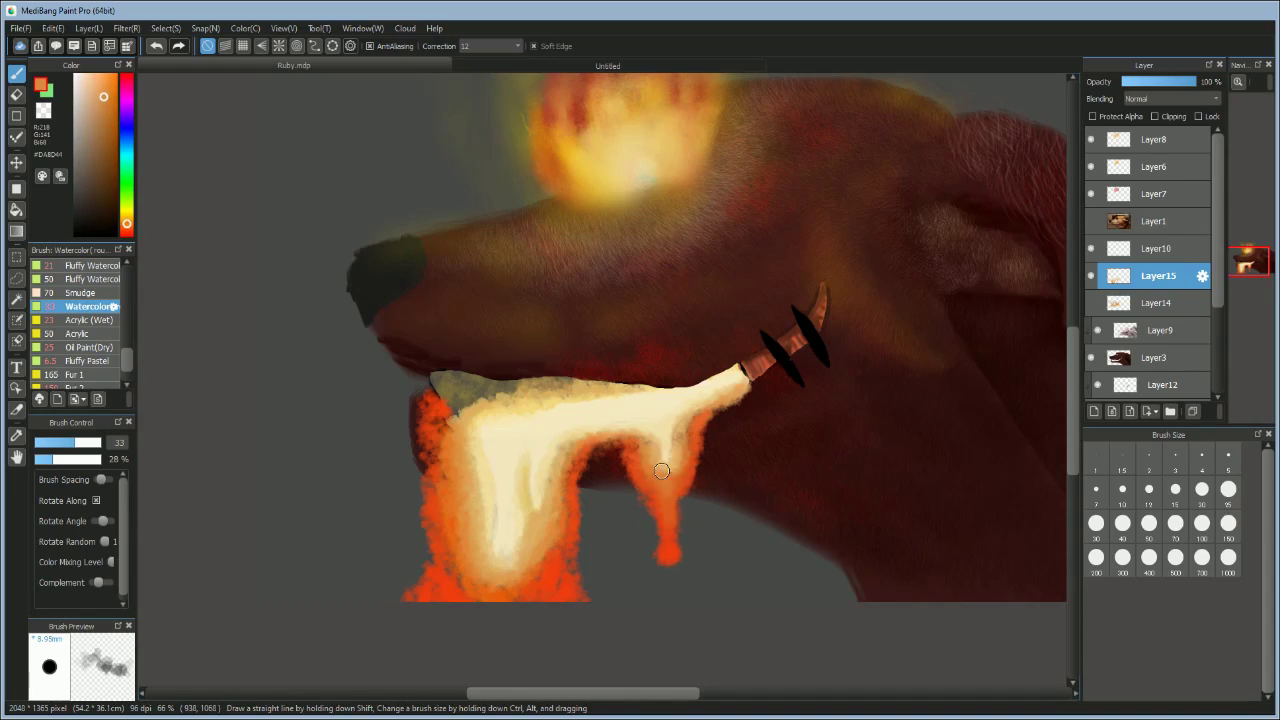
Step: Pull thin dripping strands out of the molten band and both drips with Smudge (Thin) at size 22
scroll(88, 328, "up", 3)
left_click(88, 328)
left_click_drag(668, 459, 669, 481)
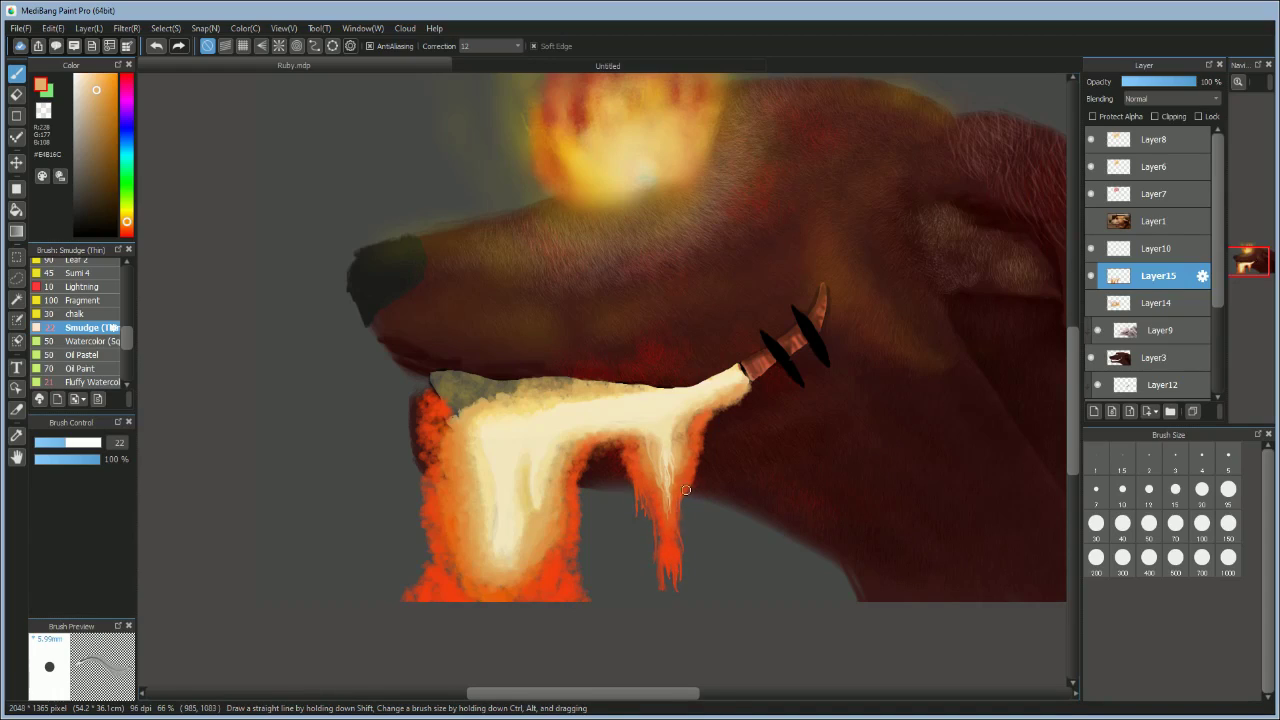
left_click_drag(656, 408, 664, 502)
left_click_drag(624, 430, 616, 453)
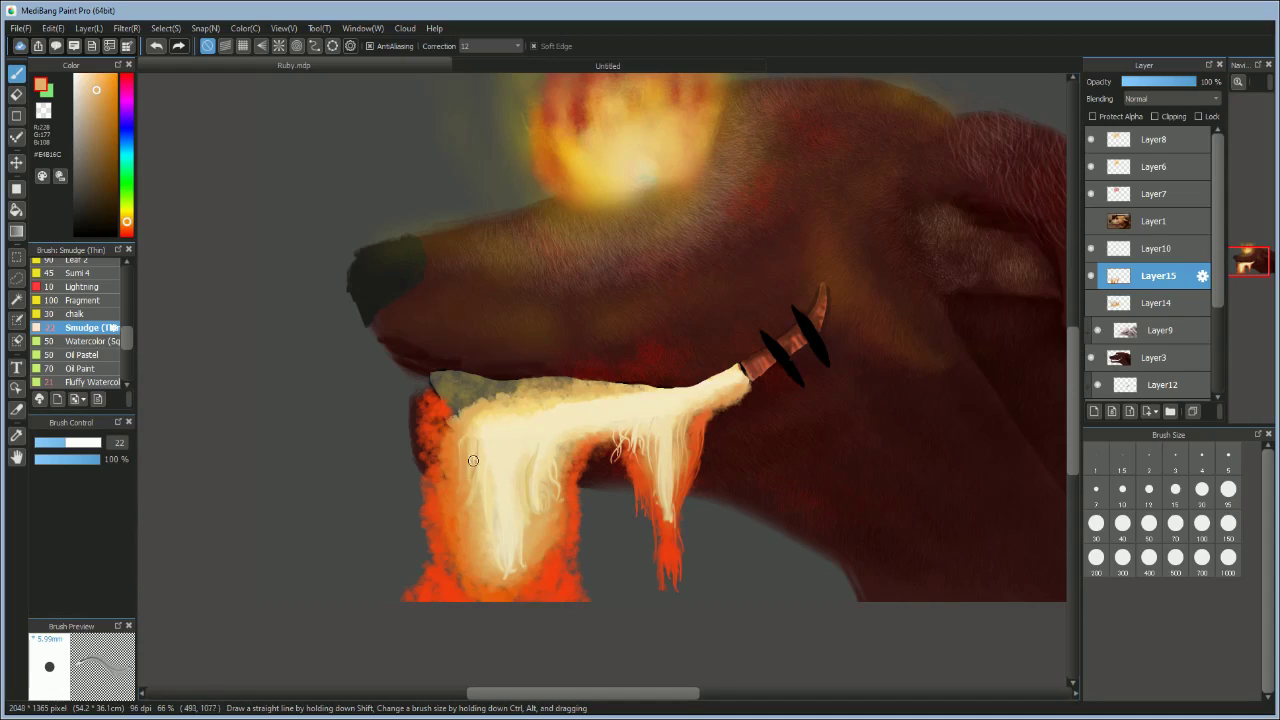
left_click_drag(460, 438, 466, 450)
left_click_drag(592, 462, 582, 490)
Step: Show Layer14 again to bring the orange streaks and wisps back over the muzzle
left_click(1091, 303)
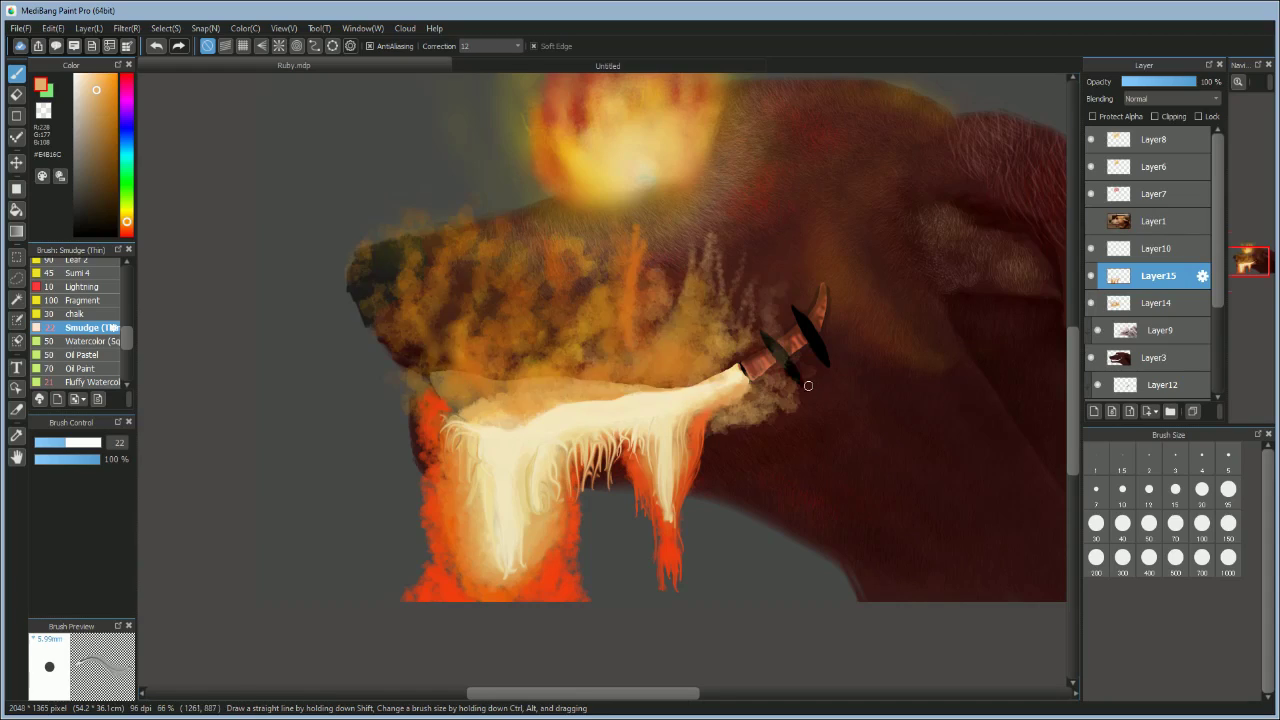
scroll(808, 384, "down", 2)
left_click_drag(478, 692, 523, 692)
scroll(957, 313, "up", 2)
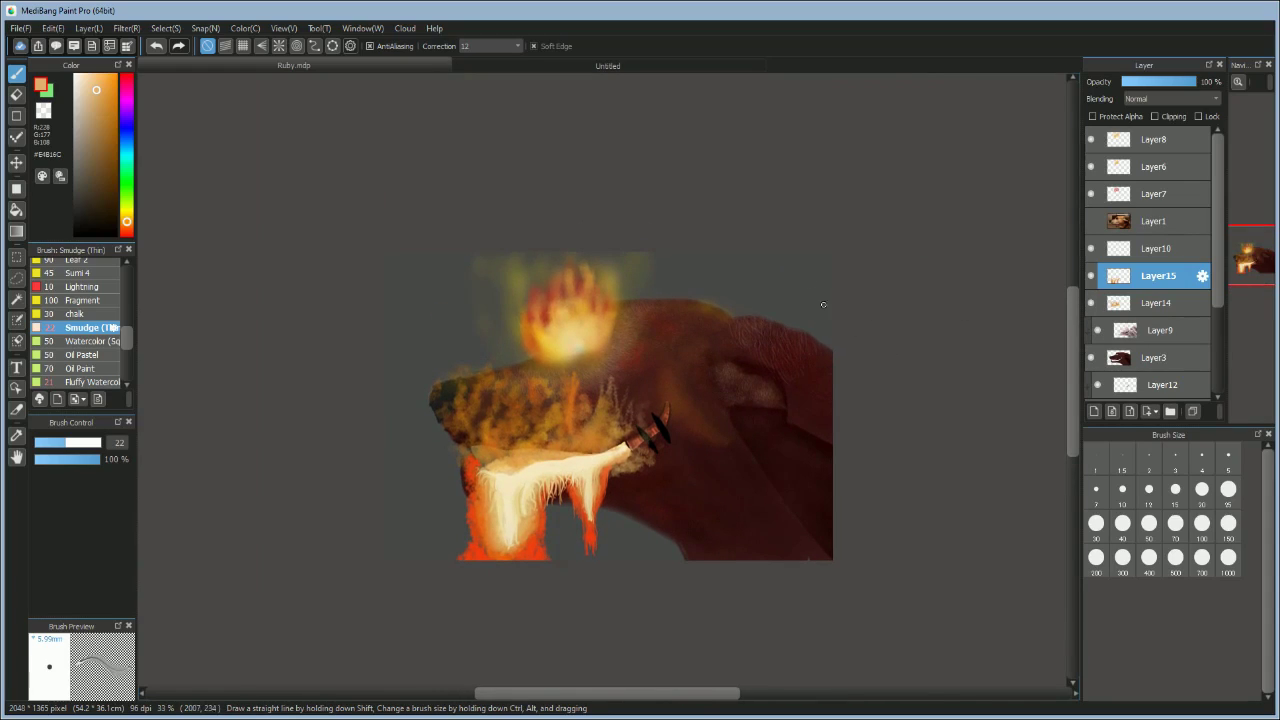
scroll(784, 247, "up", 1)
scroll(1150, 254, "down", 4)
Step: Hide all layers above Background and fill the Background layer with black (#000000)
left_click_drag(1092, 360, 1092, 142)
scroll(1100, 200, "up", 4)
left_click_drag(1091, 249, 1091, 167)
left_click(1091, 140)
scroll(1100, 200, "down", 4)
left_click(1160, 387)
left_click(75, 235)
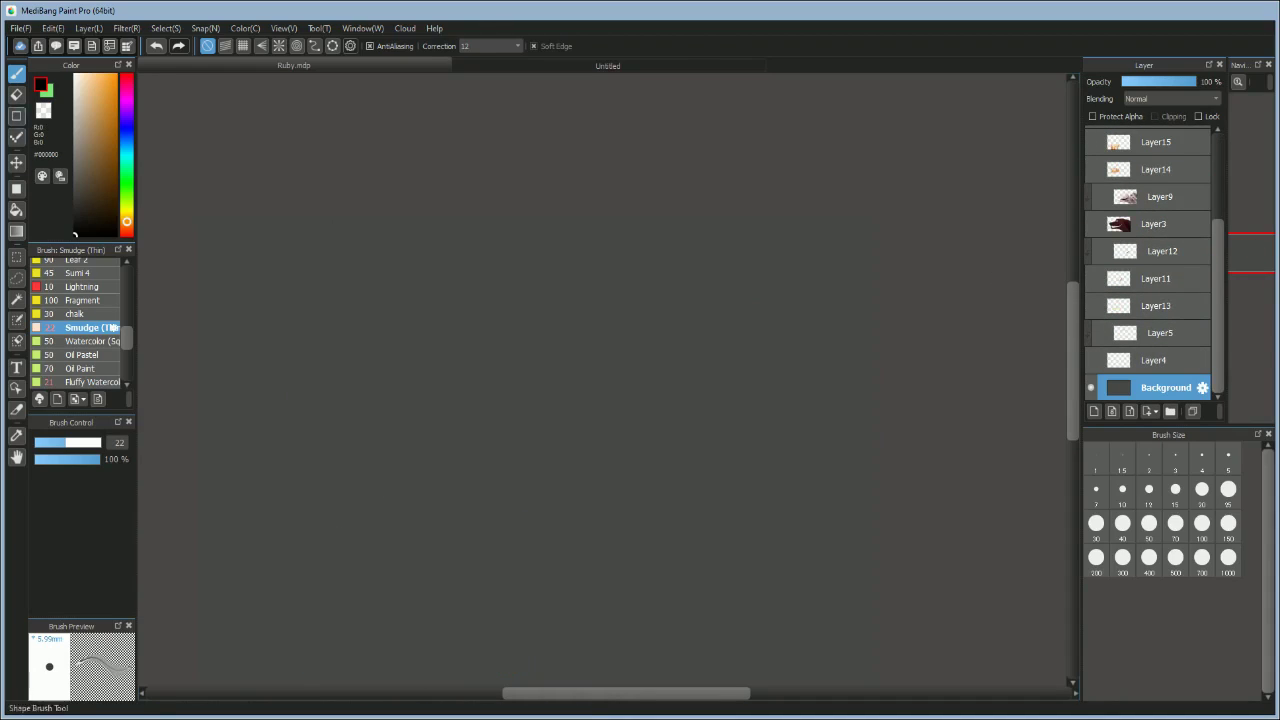
left_click(17, 210)
left_click(480, 320)
Step: Show the original dog photo on Layer1 over the black background
scroll(1150, 254, "up", 1)
left_click(1091, 224)
left_click(1091, 224)
scroll(1150, 254, "up", 3)
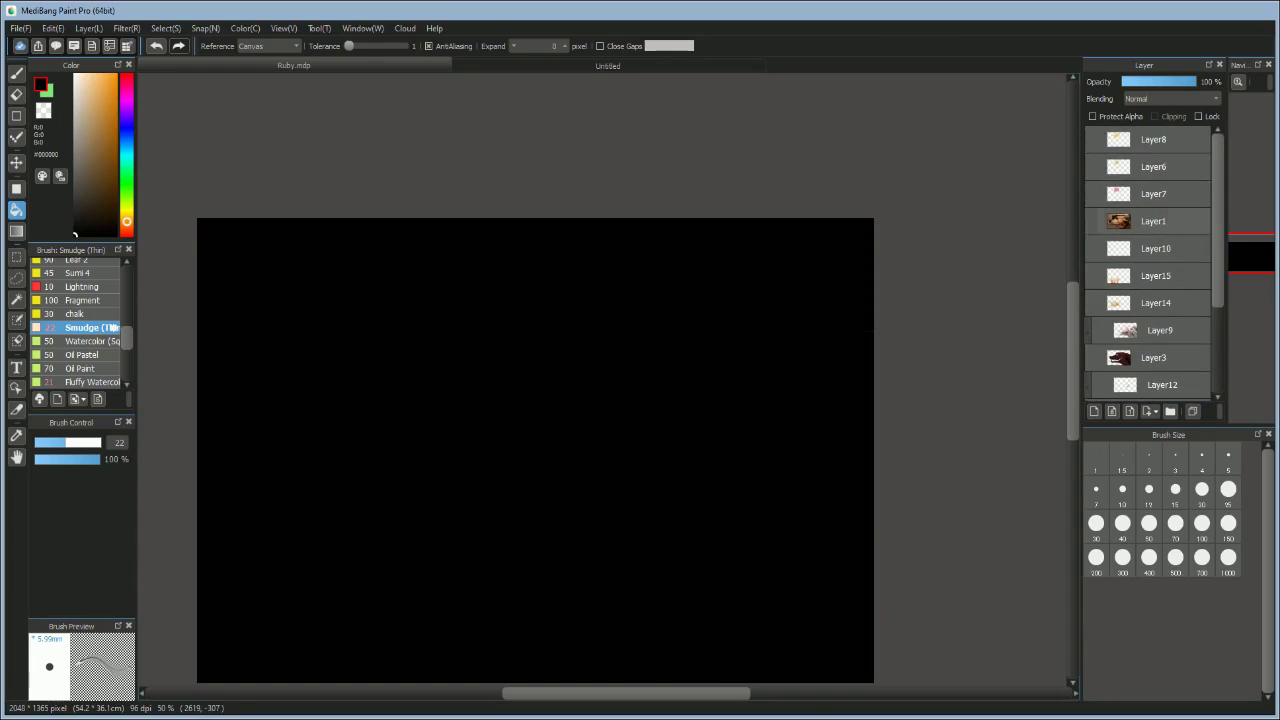
left_click(1091, 220)
left_click(1160, 82)
left_click(17, 73)
scroll(1150, 254, "down", 3)
left_click(1091, 360)
left_click(1156, 360)
left_click(1091, 360)
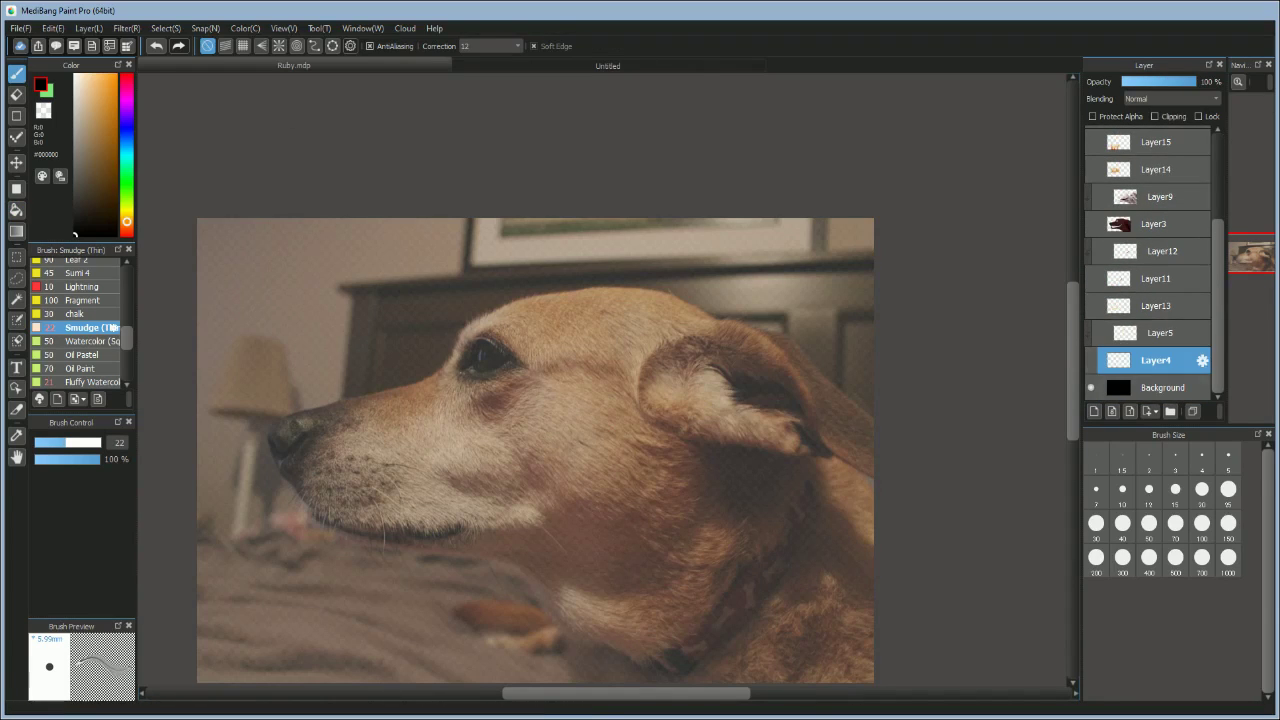
Step: Add a new layer directly above Background and choose orange-brown (#9E5A00) as the paint colour
left_click(1162, 387)
left_click(1094, 411)
left_click(116, 135)
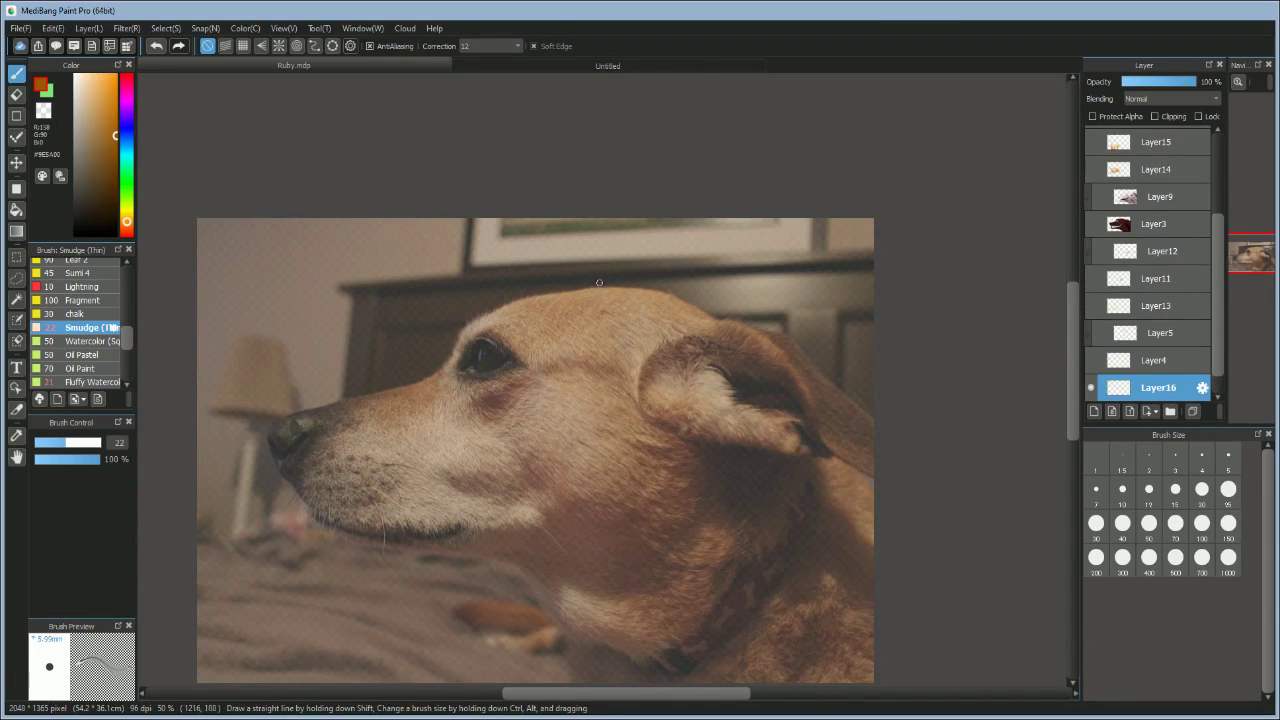
Step: Hide the dog photo on Layer1 and show the dark red head on Layer3 over the black background
scroll(1098, 300, "up", 3)
left_click(1091, 218)
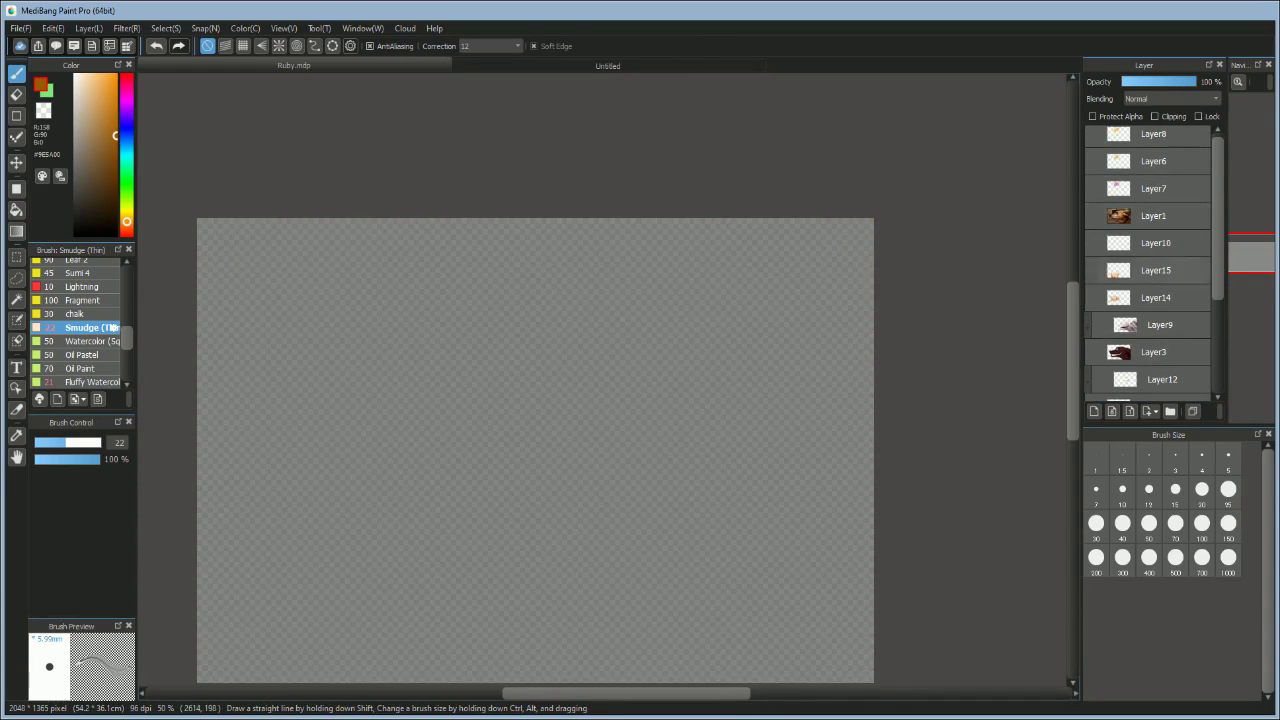
scroll(1095, 260, "down", 3)
left_click(1091, 387)
left_click(1091, 387)
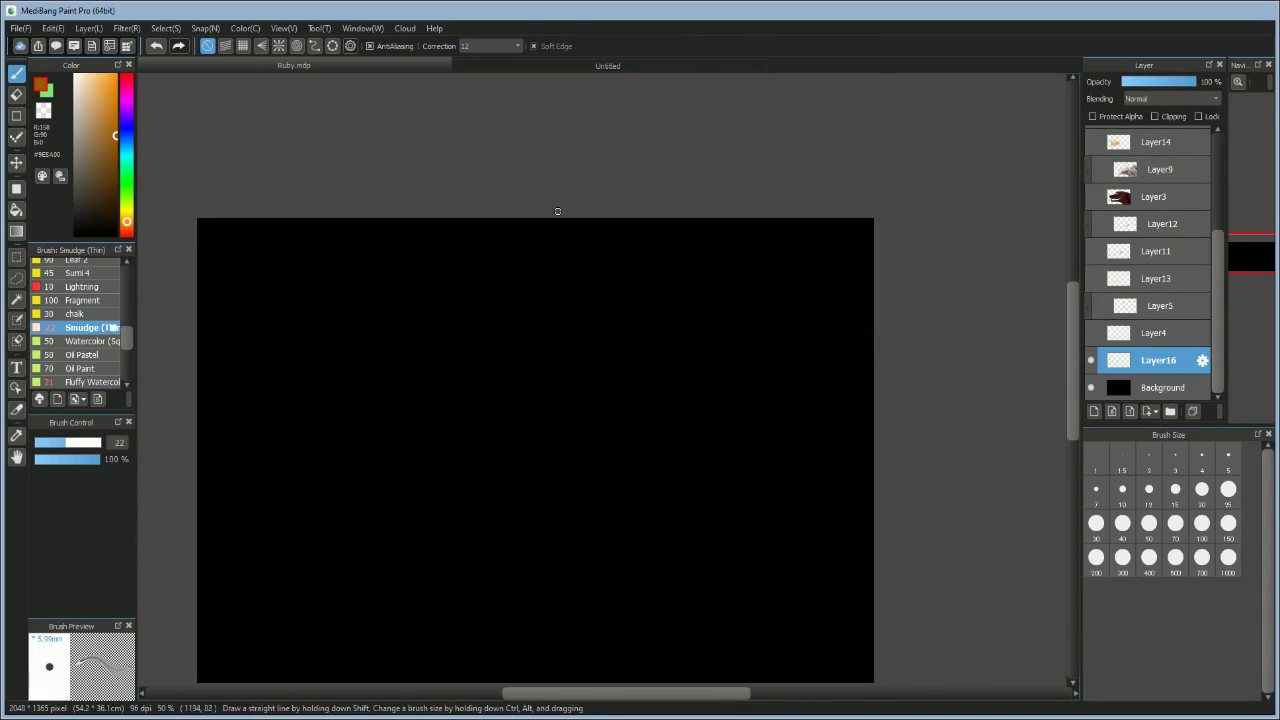
left_click(1091, 197)
Step: Sketch straight orange-brown lines behind the head on Layer16 with Oil Paint(Dry) at size 25 and 24% opacity
mouse_move(582, 291)
left_mouse_down()
mouse_move(586, 247)
mouse_move(676, 218)
mouse_move(690, 255)
mouse_move(784, 270)
left_mouse_up()
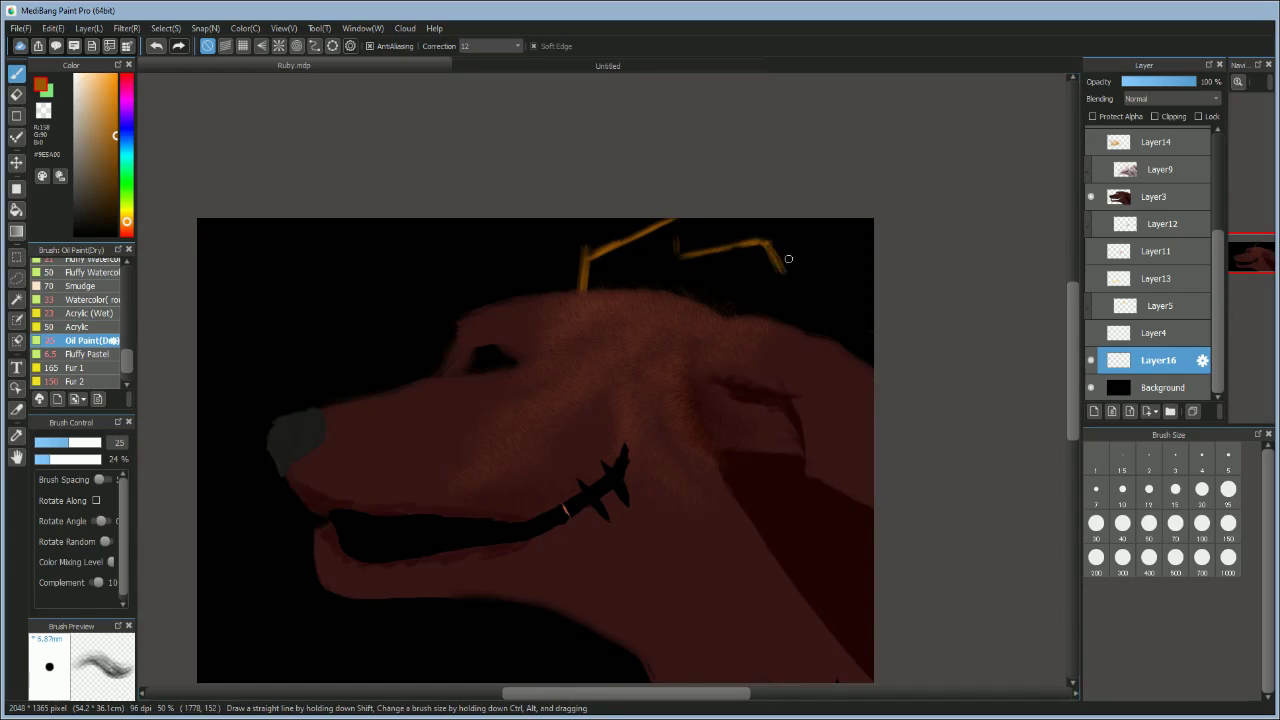
mouse_move(500, 295)
left_mouse_down()
mouse_move(560, 258)
mouse_move(655, 290)
mouse_move(760, 222)
left_mouse_up()
mouse_move(830, 225)
left_mouse_down()
mouse_move(870, 260)
mouse_move(790, 300)
left_mouse_up()
left_click_drag(198, 394, 740, 394)
left_click_drag(198, 396, 457, 391)
key("e")
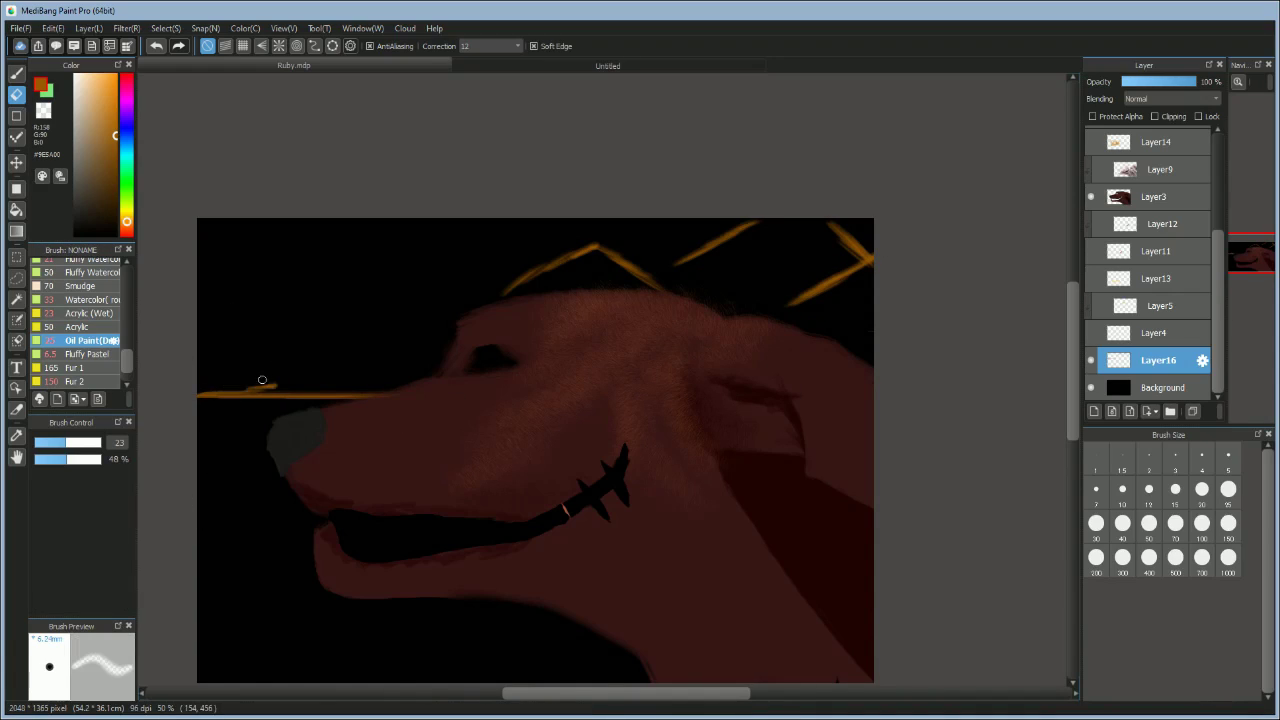
key("b")
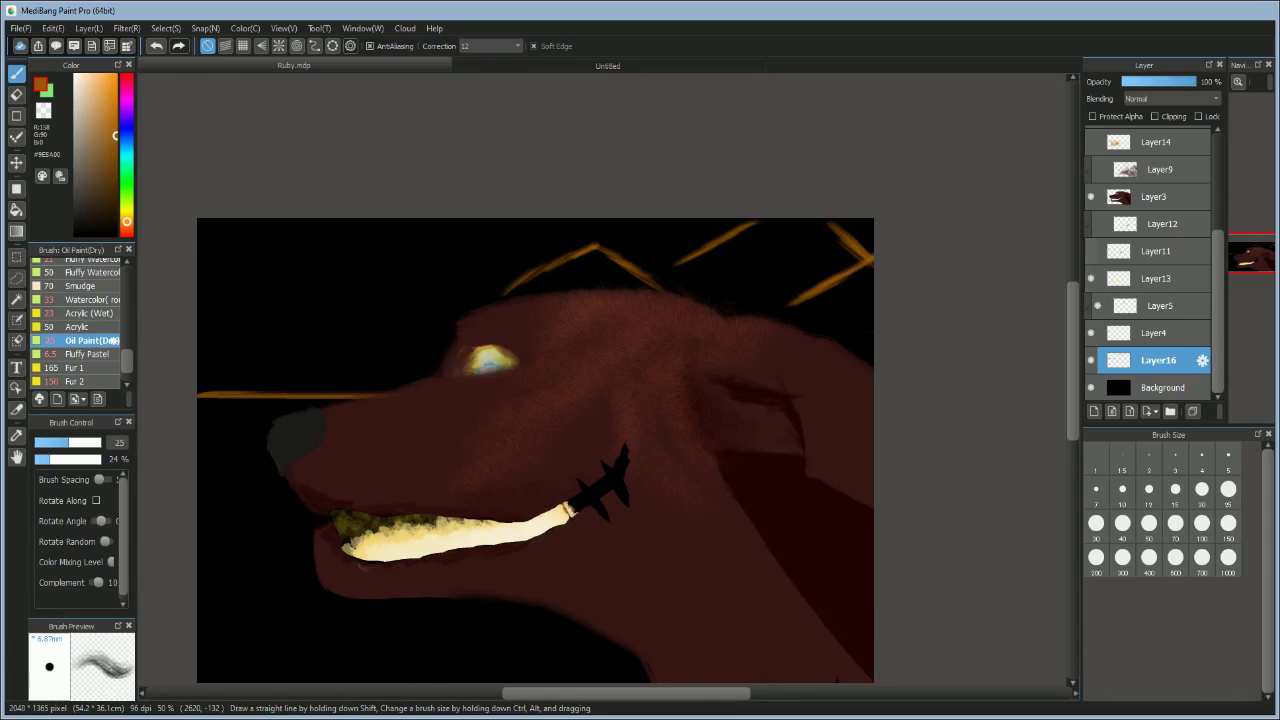
Step: Show the remaining painted layers of the head, molten mouth and flaming eye, leaving the Layer1 photo hidden
left_click(1091, 251)
left_click(1097, 224)
left_click(1097, 170)
left_click(1091, 142)
scroll(1091, 224, "up", 3)
left_click(1091, 223)
left_click(1091, 194)
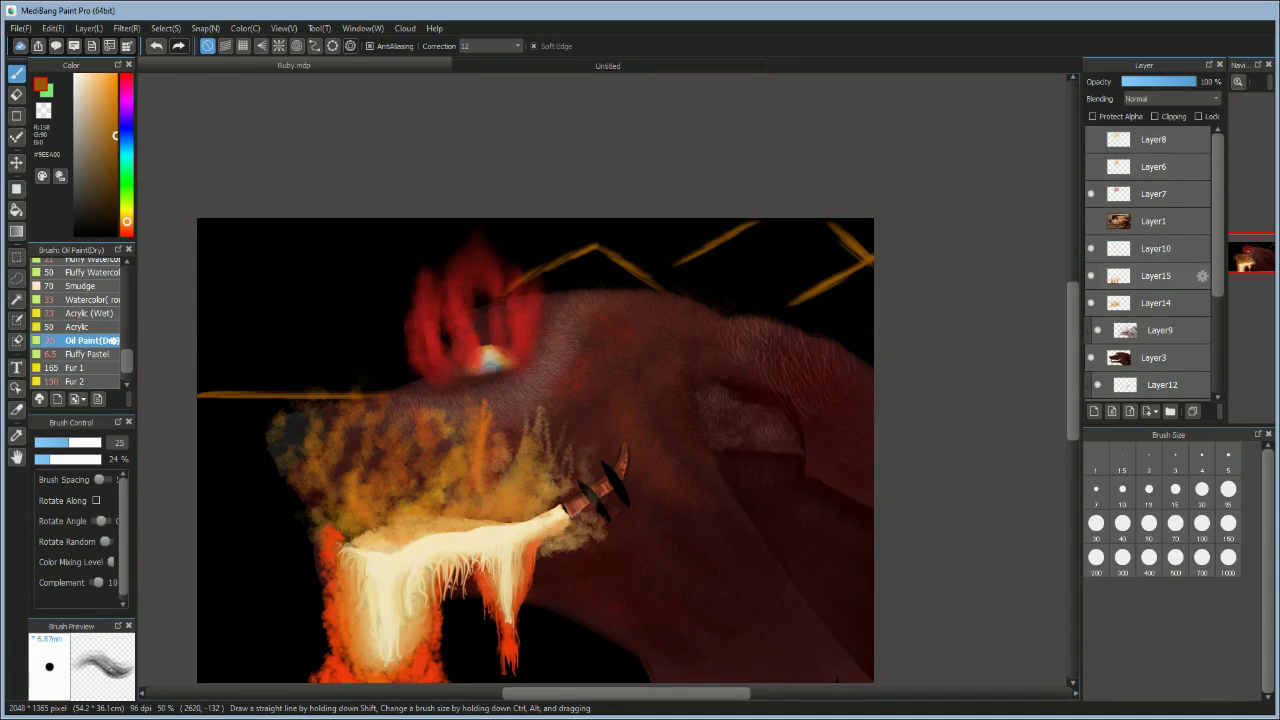
left_click(1091, 167)
Step: Erase the orange-brown background lines from Layer16
scroll(1150, 300, "down", 3)
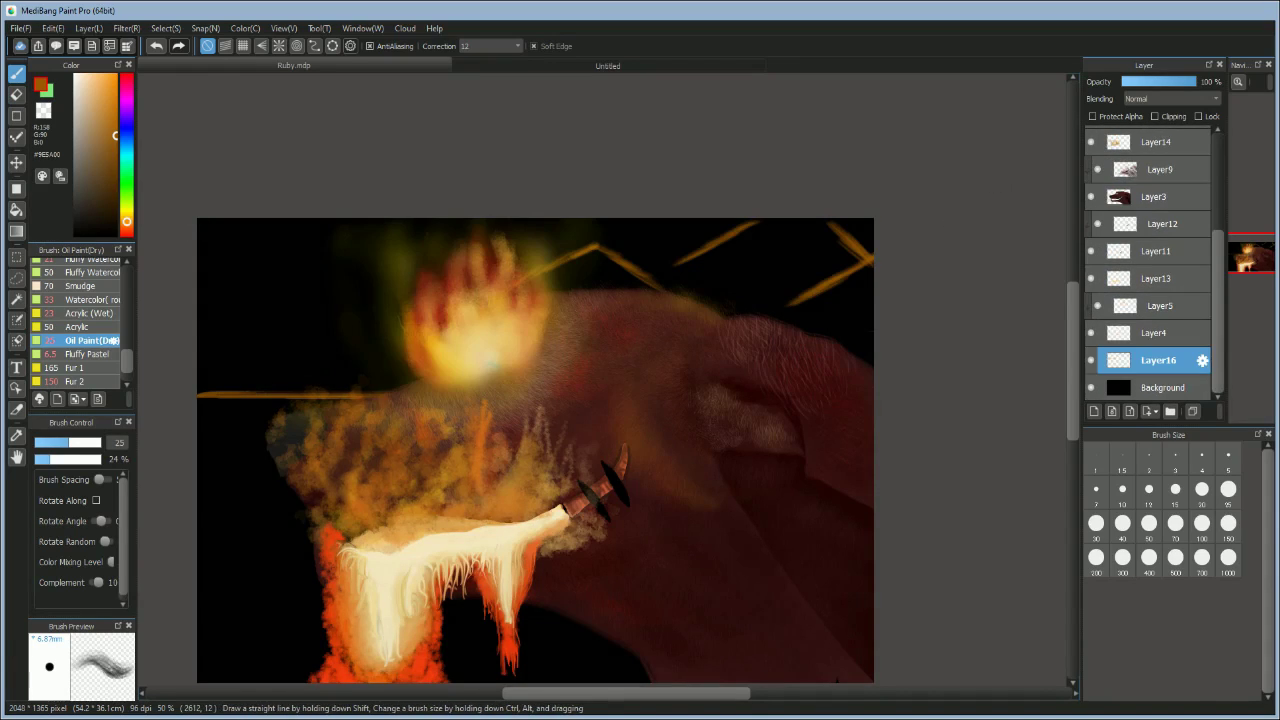
left_click(17, 94)
left_click_drag(208, 364, 306, 638)
Step: Crisscross green and light blue (#79D5E8) lines over the whole background on Layer16
key("b")
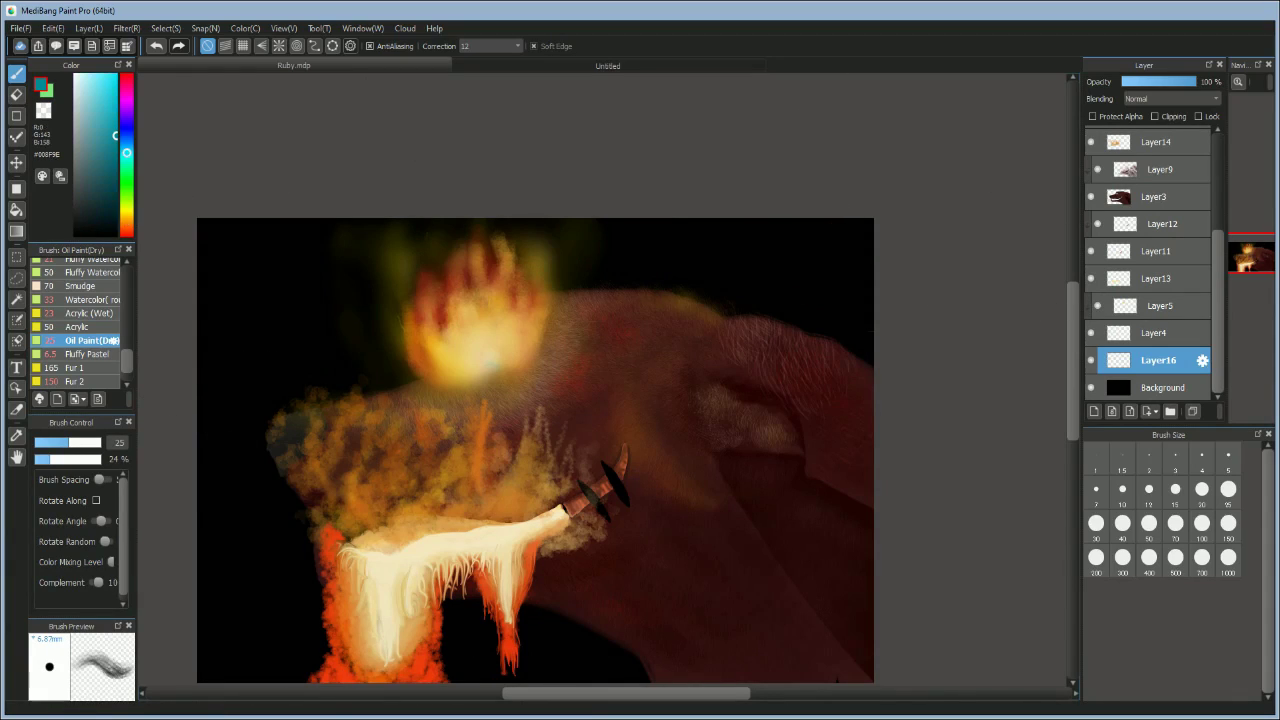
key("x")
scroll(90, 320, "up", 6)
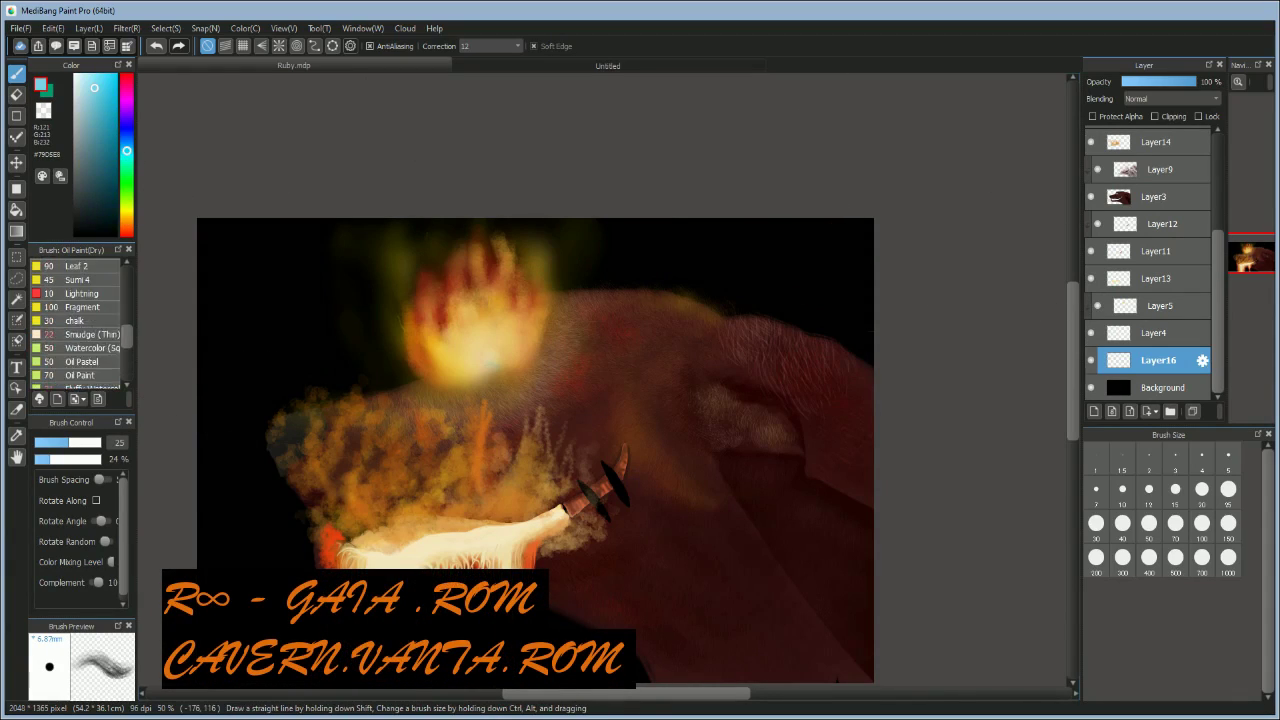
left_click(80, 296)
mouse_move(143, 314)
left_mouse_down()
mouse_move(709, 443)
mouse_move(498, 176)
mouse_move(385, 240)
left_mouse_up()
key("x")
left_click_drag(230, 400, 600, 114)
left_click_drag(1073, 358, 1073, 377)
mouse_move(620, 180)
left_mouse_down()
mouse_move(541, 515)
mouse_move(285, 520)
left_mouse_up()
Step: Add purple crossing lines over the background on Layer16
left_click_drag(127, 121, 127, 113)
left_click(94, 91)
mouse_move(235, 275)
left_mouse_down()
mouse_move(975, 94)
mouse_move(945, 275)
left_mouse_up()
Step: Paint white (#FFFFFF) mist around the head and lower background on Layer16 with Watercolor (round) at size 362 and 28% opacity
left_click(74, 234)
scroll(80, 320, "down", 5)
left_click(90, 328)
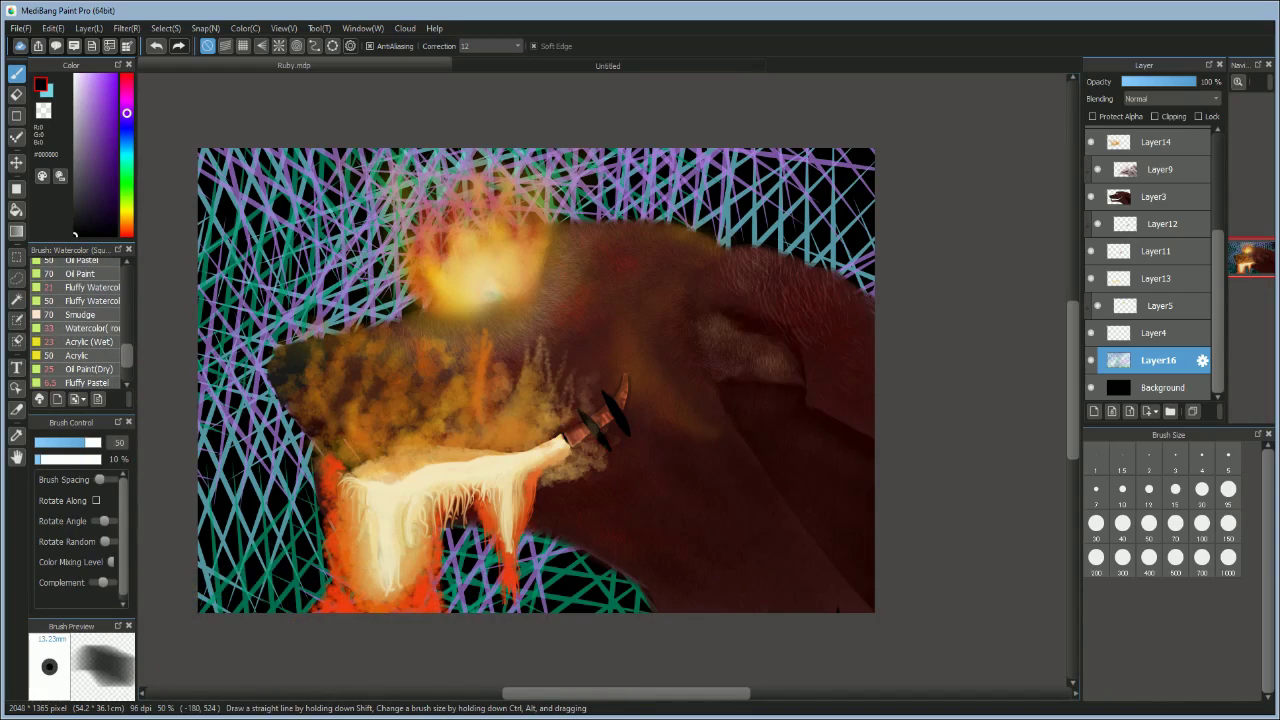
left_click(75, 75)
left_click_drag(570, 377, 630, 377)
mouse_move(393, 354)
left_mouse_down()
mouse_move(345, 350)
mouse_move(253, 401)
mouse_move(356, 410)
mouse_move(377, 443)
mouse_move(266, 505)
left_mouse_up()
mouse_move(375, 290)
left_mouse_down()
mouse_move(491, 160)
mouse_move(622, 248)
left_mouse_up()
left_click_drag(640, 605, 480, 580)
left_click_drag(82, 617, 82, 463)
mouse_move(260, 560)
left_mouse_down()
mouse_move(206, 406)
mouse_move(270, 300)
left_mouse_up()
left_click_drag(450, 590, 556, 543)
mouse_move(660, 195)
left_mouse_down()
mouse_move(831, 259)
mouse_move(403, 243)
left_mouse_up()
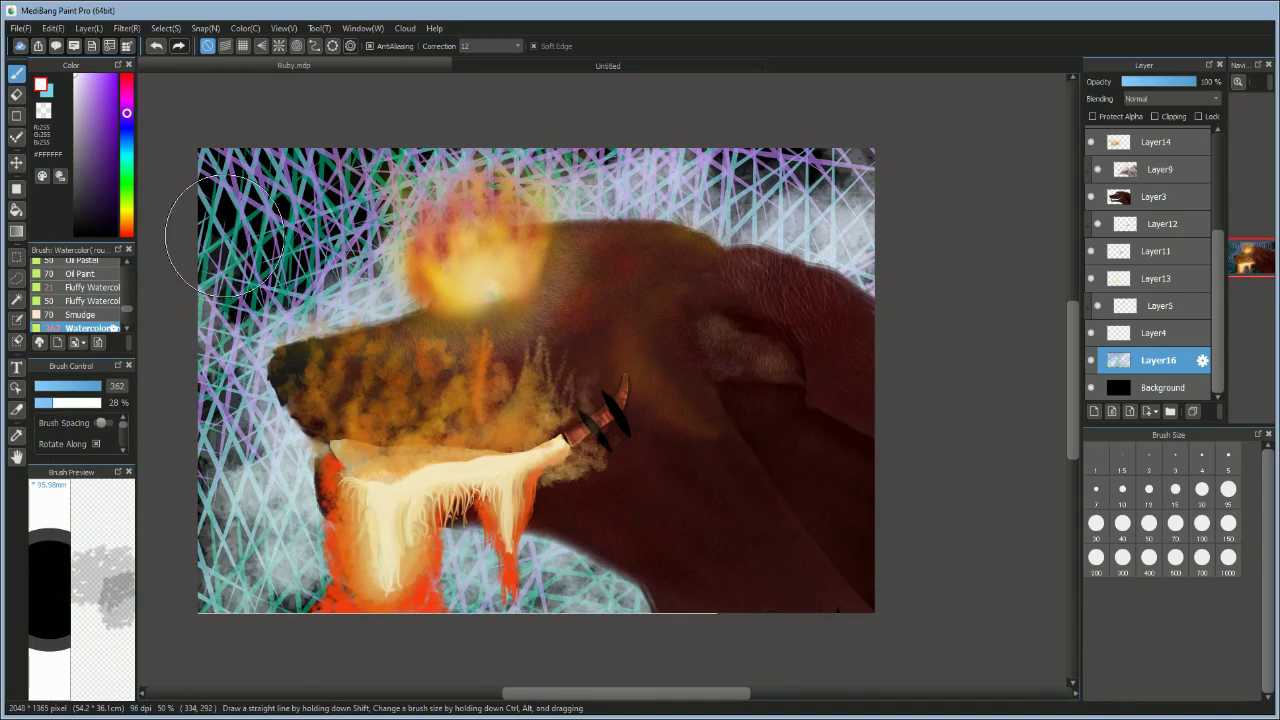
left_click_drag(312, 498, 216, 528)
left_click_drag(815, 254, 642, 190)
Step: Tint the background mist around the head on Layer16 with purple (#622A94)
left_click(105, 142)
left_click_drag(285, 500, 258, 530)
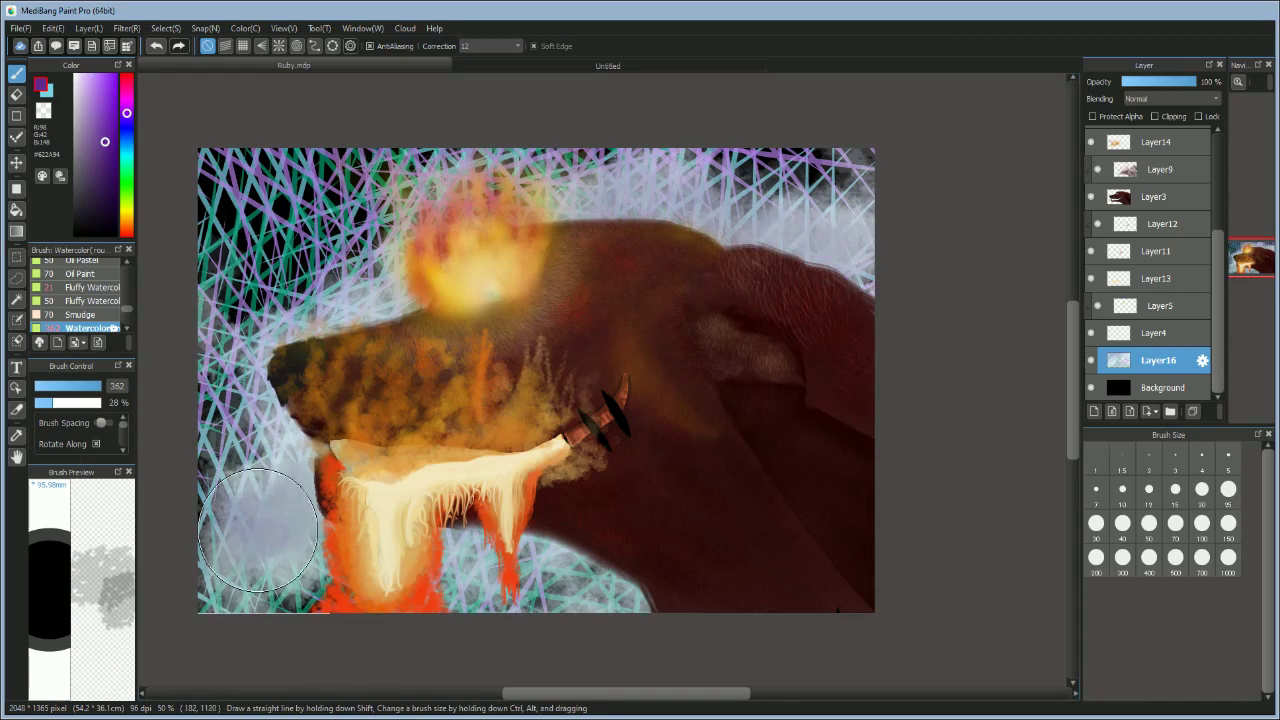
Step: Add a new layer above Layer8 and paint faint white (#FFFFFF) smoke over the neck and head at 13% opacity
scroll(1155, 250, "up", 5)
left_click(1155, 139)
left_click(1094, 411)
left_click(75, 75)
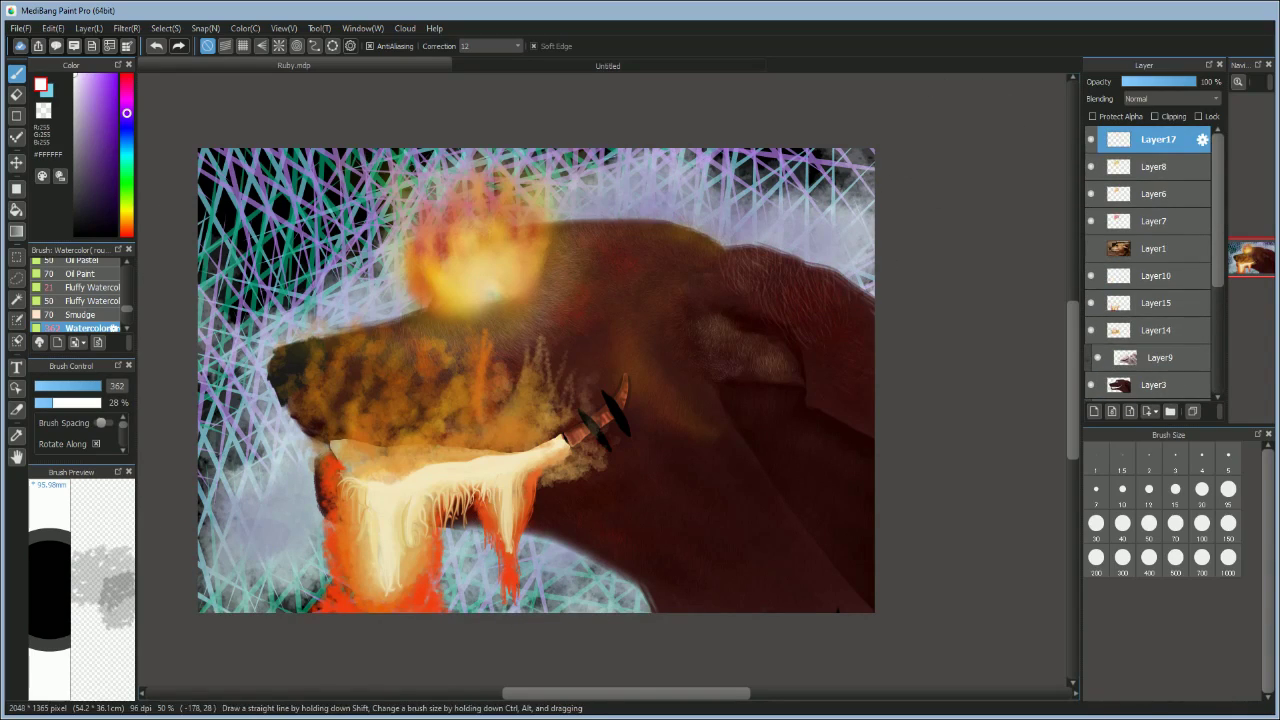
left_click(46, 403)
left_click(43, 403)
mouse_move(606, 553)
left_mouse_down()
mouse_move(754, 443)
mouse_move(803, 457)
mouse_move(849, 503)
mouse_move(766, 491)
left_mouse_up()
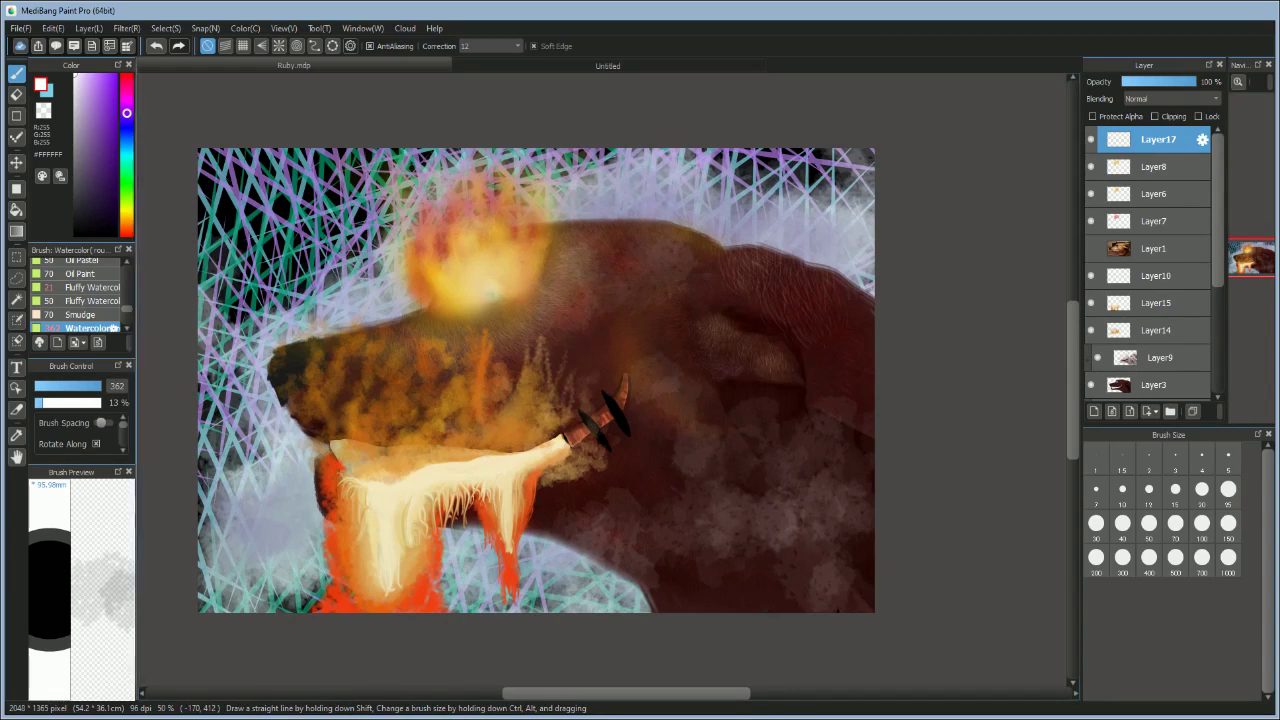
Step: Tint the smoke over the neck and head and the background mist with colours sampled from the painting, including orange (#D29E2C)
left_click(573, 243, "alt")
left_click_drag(573, 244, 580, 307)
left_click(418, 390, "alt")
mouse_move(600, 525)
left_mouse_down()
mouse_move(753, 466)
mouse_move(647, 466)
mouse_move(673, 197)
left_mouse_up()
scroll(1158, 330, "down", 4)
left_click(1158, 360)
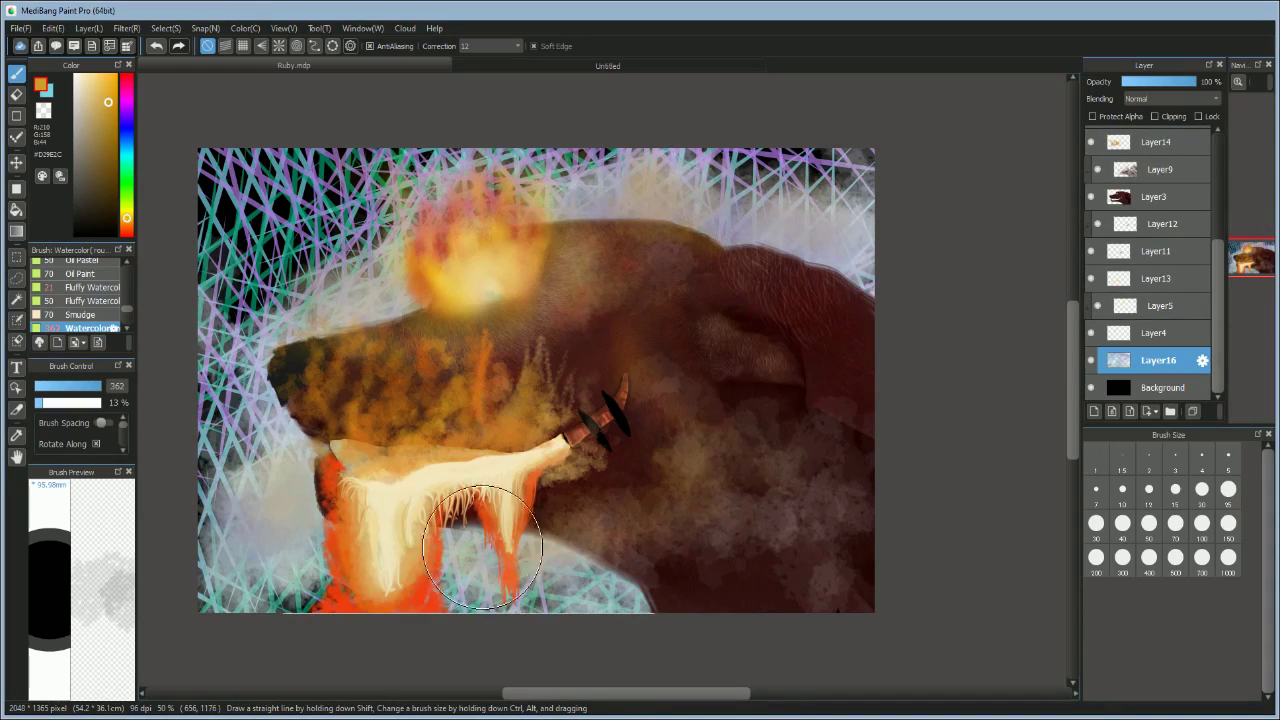
Step: Add a new layer above Layer17 and shade the back of the neck in sampled dark red (#2A0505) with Oil Paint(Dry)
scroll(1150, 260, "up", 4)
left_click(1156, 141)
left_click(1094, 411)
left_click_drag(827, 185, 834, 366)
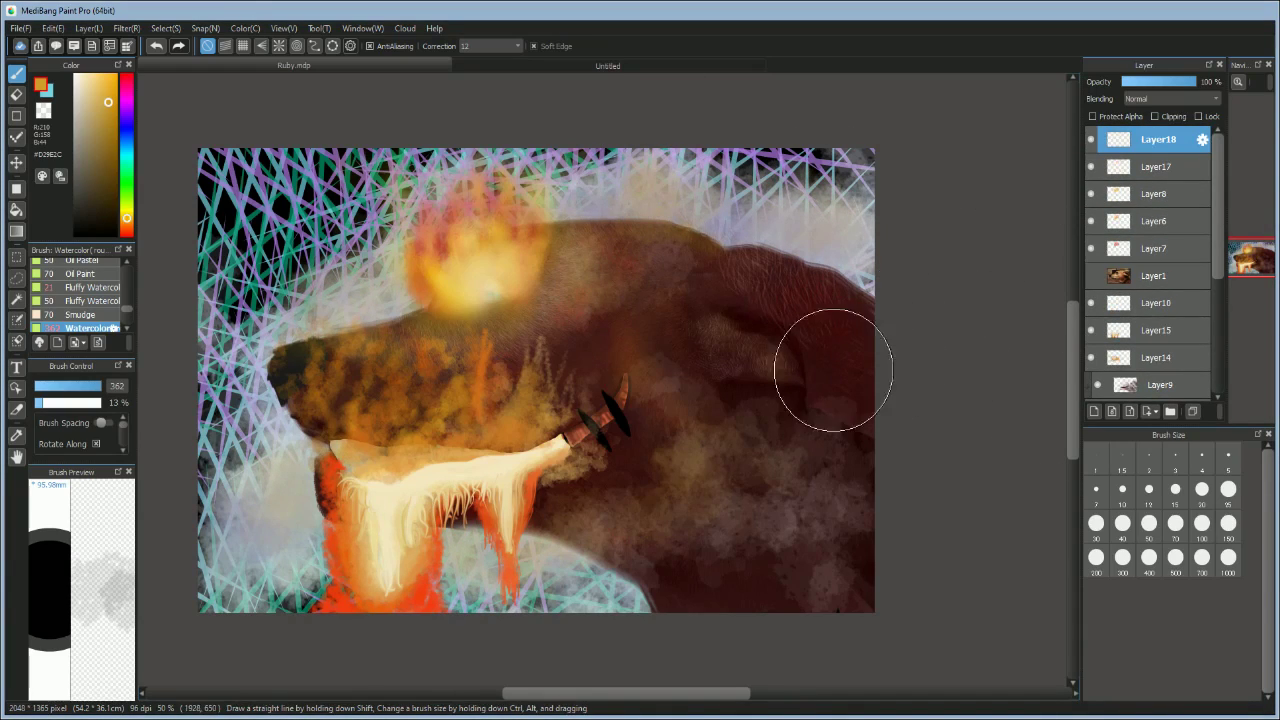
right_click(691, 403)
scroll(78, 300, "down", 1)
scroll(85, 285, "down", 1)
left_click(85, 281)
scroll(864, 318, "up", 2)
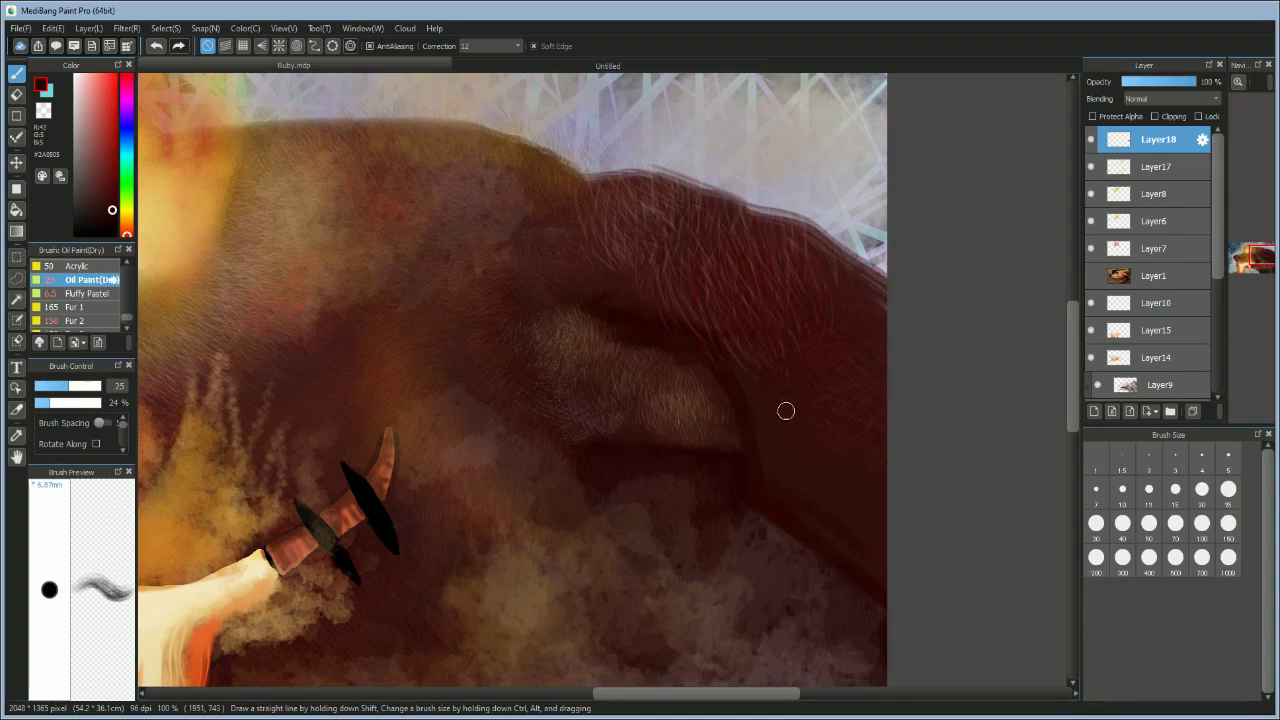
Step: Paint red fur strokes down the back of the neck on Layer18 with the Fur 2 brush at size 184
left_click(75, 321)
key("bracketright")
key("bracketright")
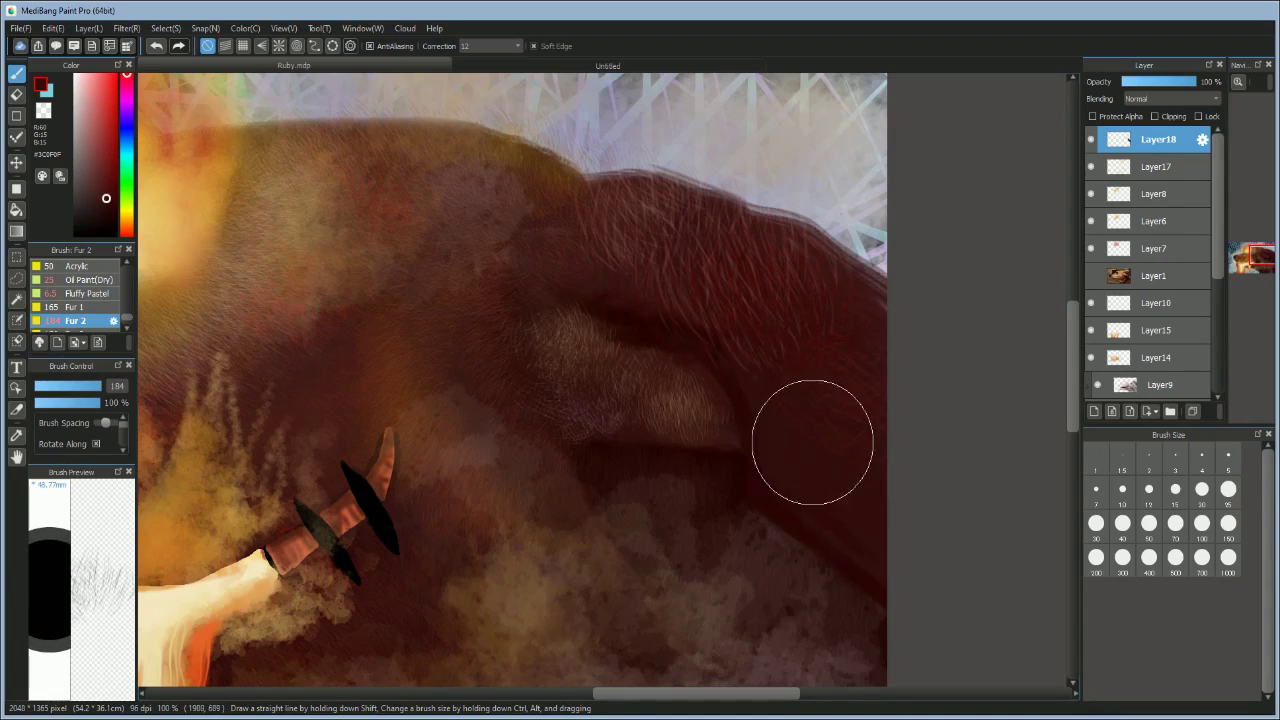
left_click(100, 163)
left_click(115, 171)
left_click_drag(851, 551, 764, 383)
left_click(97, 127)
left_click(93, 146)
mouse_move(838, 527)
left_mouse_down()
mouse_move(789, 317)
mouse_move(838, 548)
left_mouse_up()
scroll(593, 228, "down", 4)
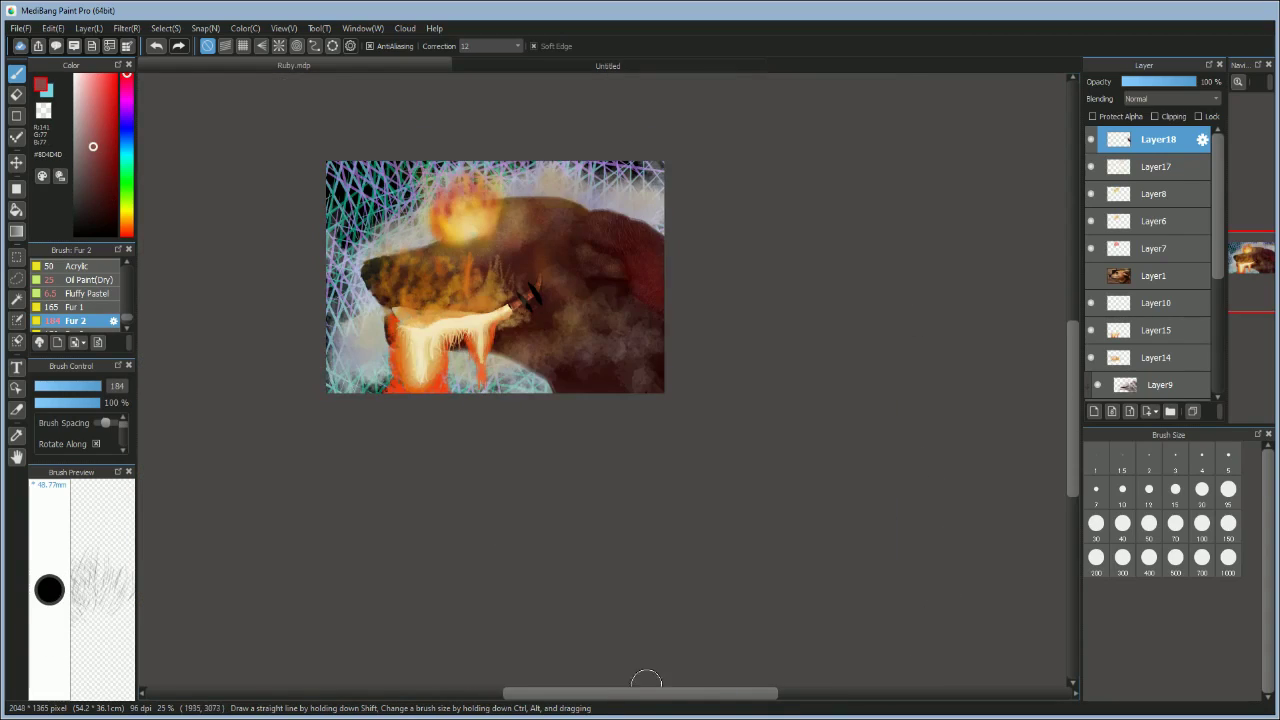
scroll(491, 190, "up", 2)
Step: Delete Layer14, which holds the mottled orange texture on the muzzle
scroll(1093, 290, "down", 5)
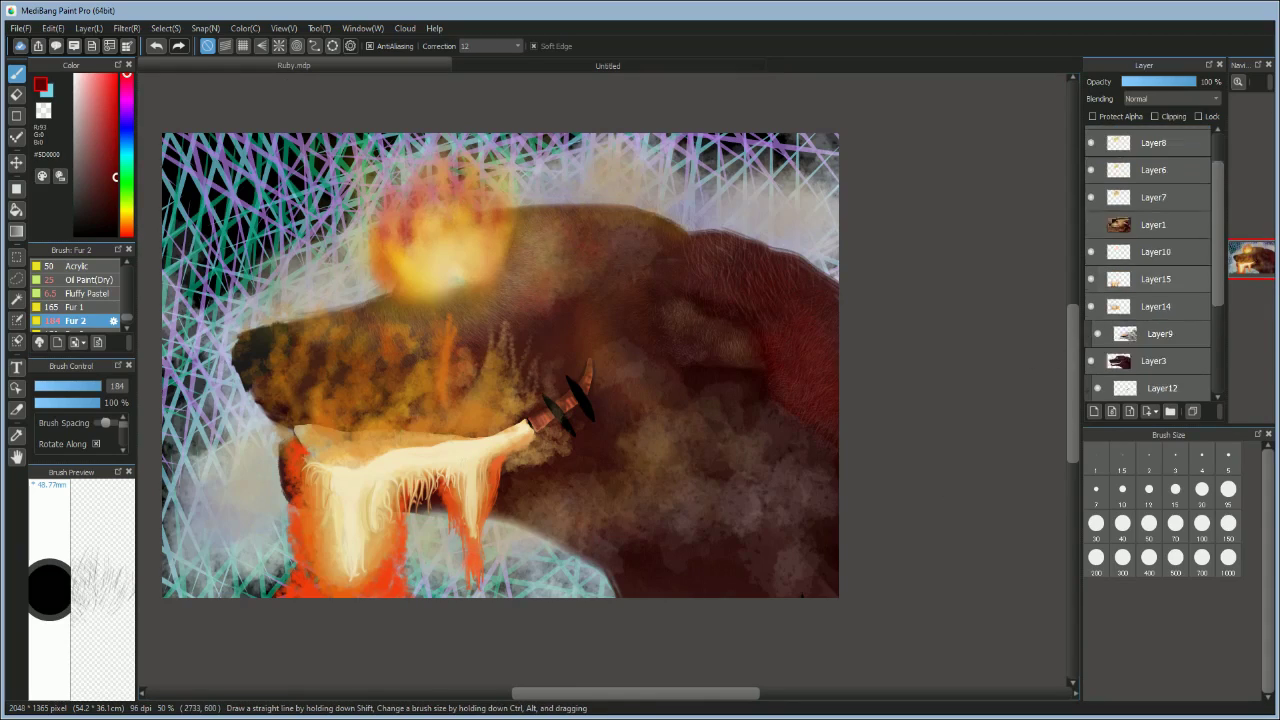
left_click(1091, 272)
left_click(1156, 272)
key("Delete")
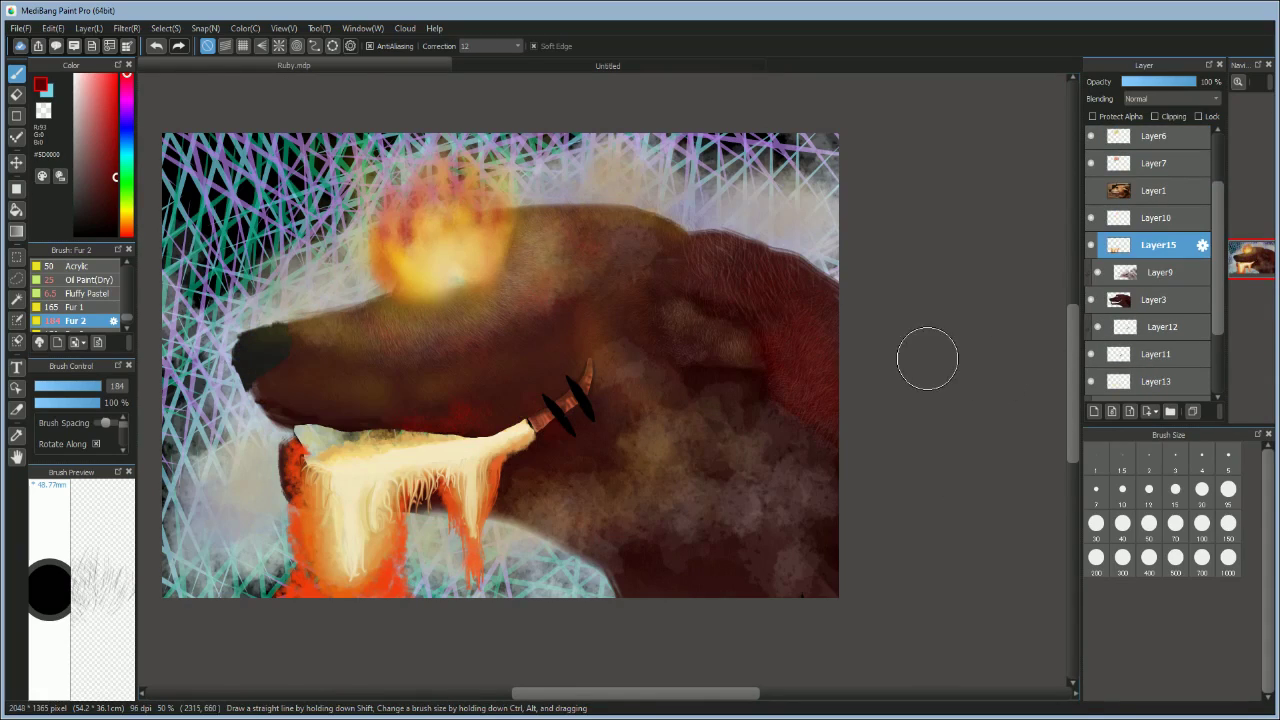
Step: Paste a dark fill for the open mouth as a new layer and place it between Layer4 and Layer16
scroll(300, 425, "up", 1)
left_click(608, 66)
left_click(294, 66)
left_click(828, 328, "alt")
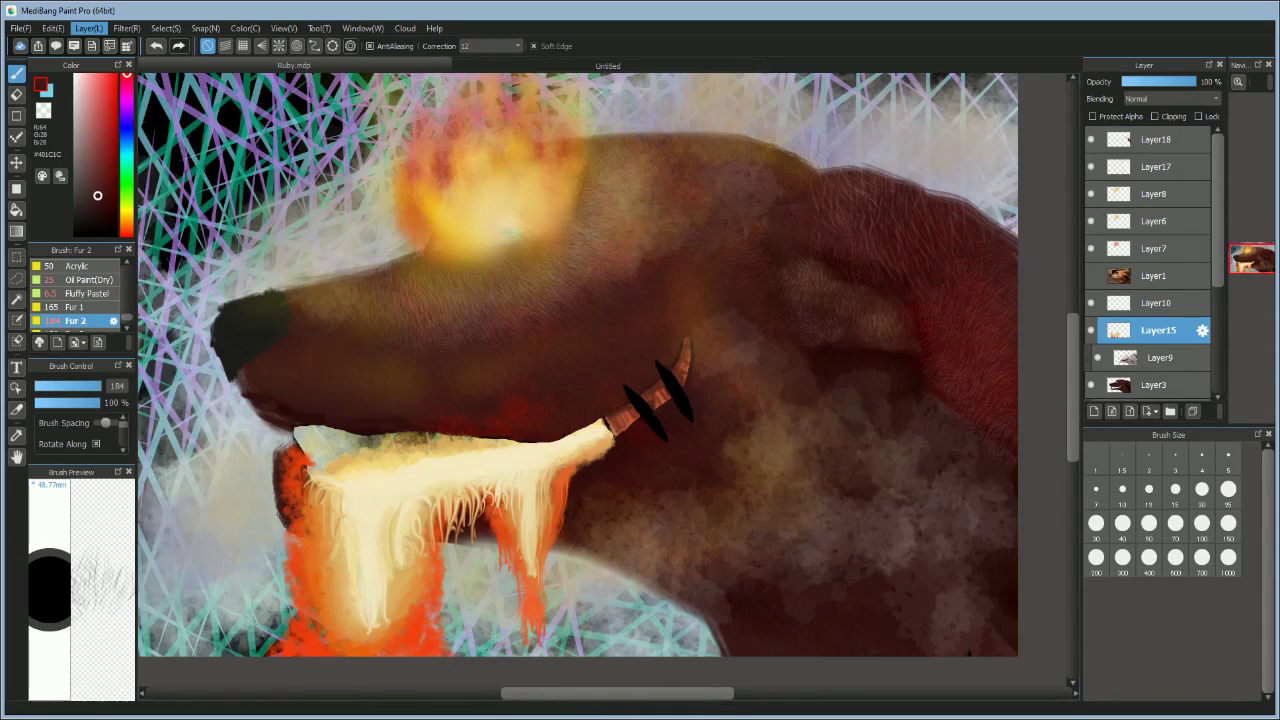
key("ctrl+v")
mouse_move(1158, 330)
left_mouse_down()
mouse_move(1158, 392)
mouse_move(1158, 346)
left_mouse_up()
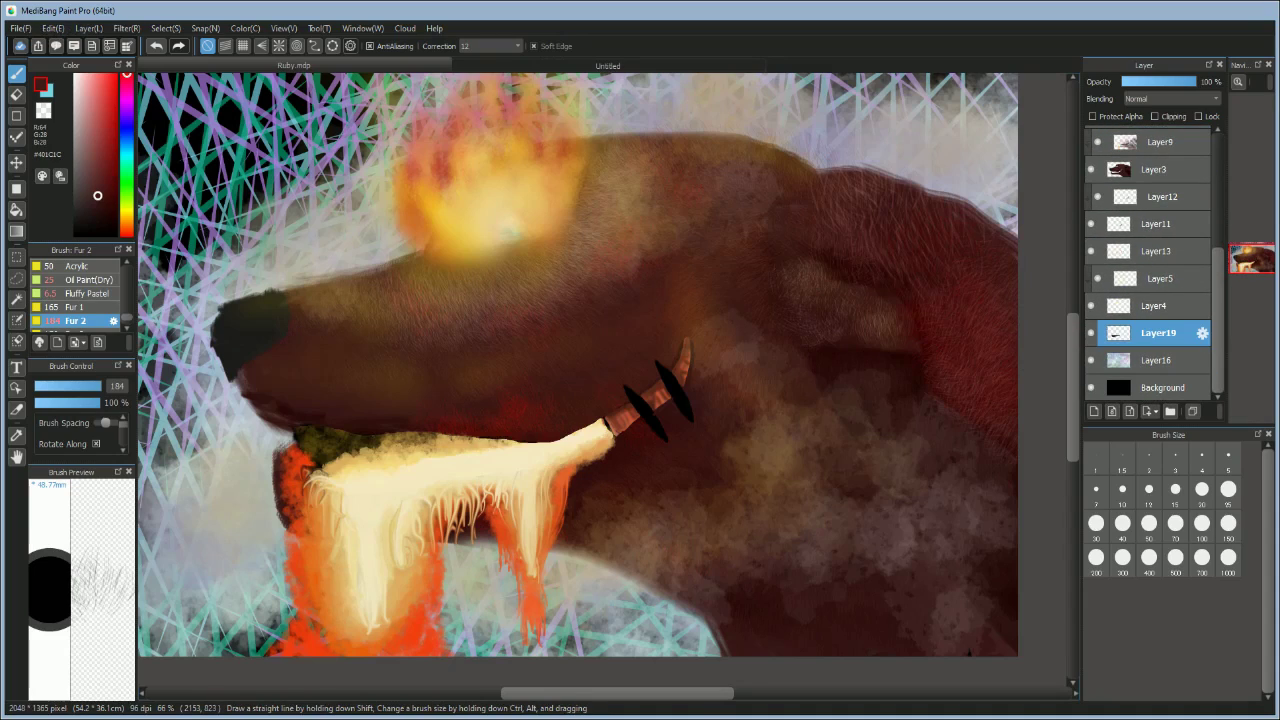
Step: Try a white (#FFFFFF) highlight in the centre of the flaming eye with the Acrylic brush at size 50
scroll(1150, 300, "up", 1)
scroll(515, 225, "up", 2)
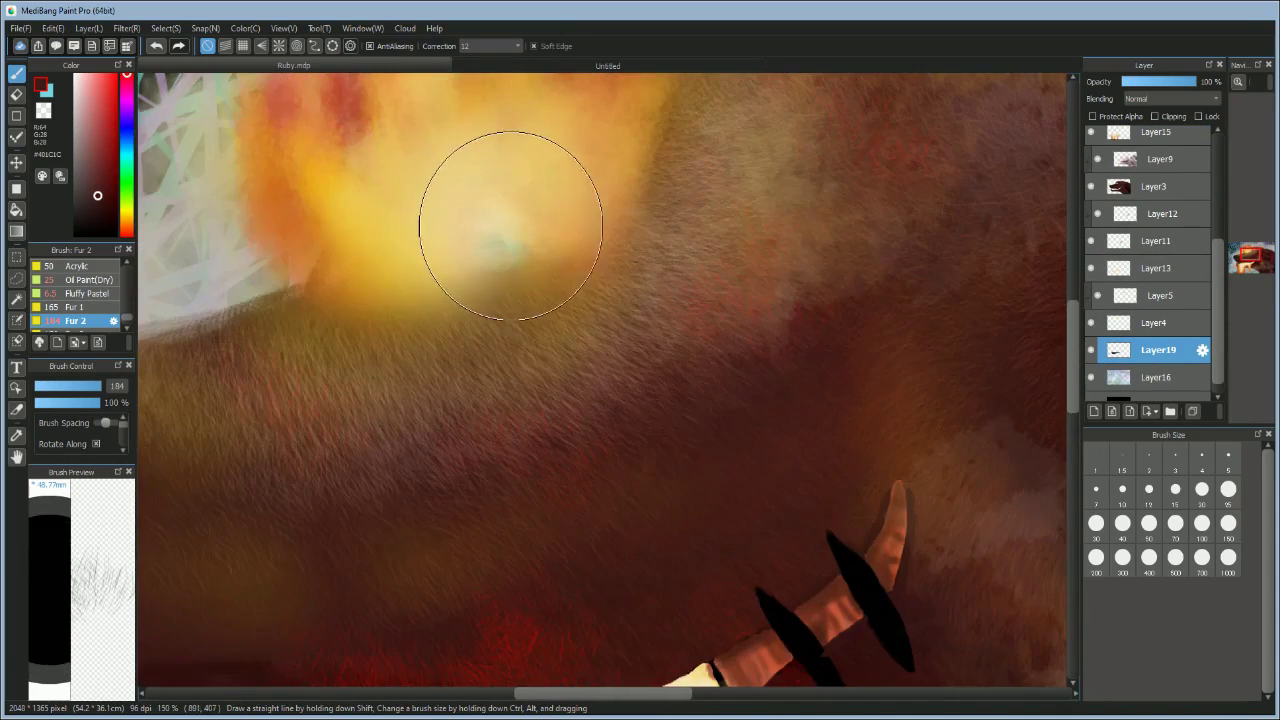
scroll(496, 205, "down", 2)
left_click(75, 75)
left_click(78, 266)
left_click(492, 218)
scroll(1150, 260, "up", 4)
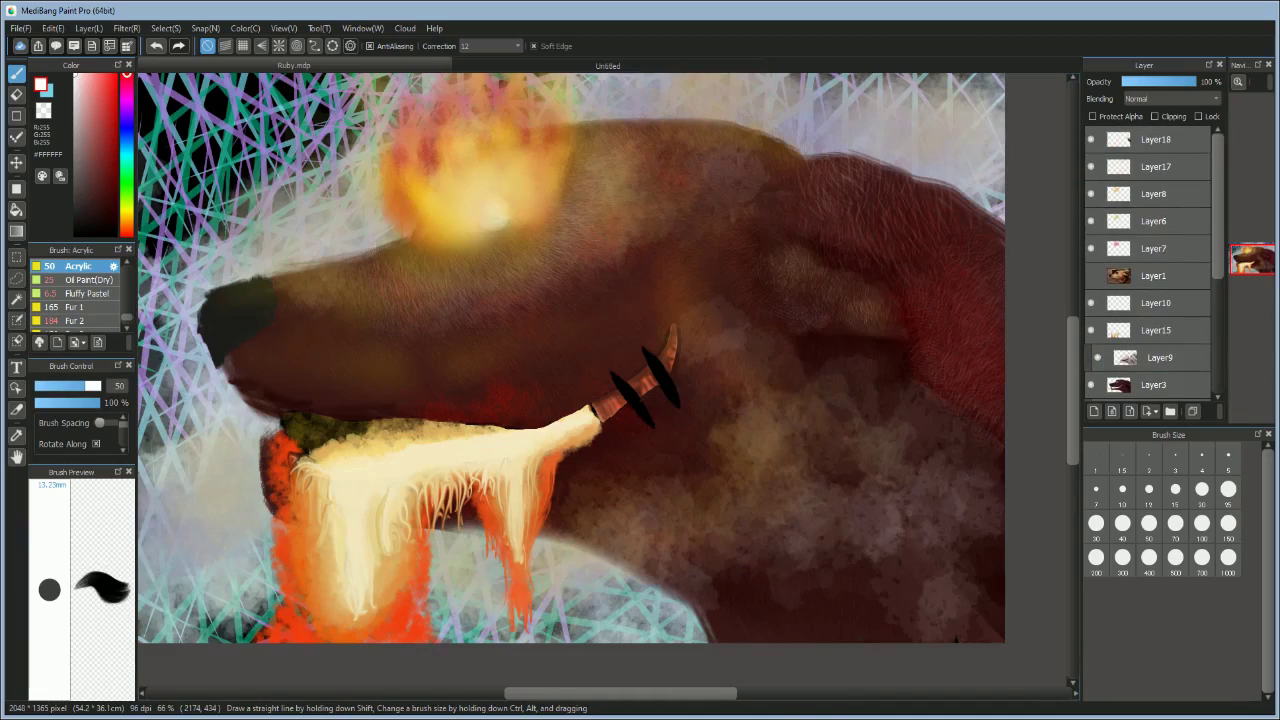
left_click(1156, 140)
key("ctrl+z")
Step: Paint a white (#FFFFFF) glow in the lower part of the flaming eye on Layer6 with Watercolor at size 40 and 37% opacity
left_click(1091, 194)
left_click(1091, 194)
left_click(1091, 221)
left_click(1091, 221)
left_click(1156, 221)
scroll(80, 290, "up", 2)
left_click(90, 269)
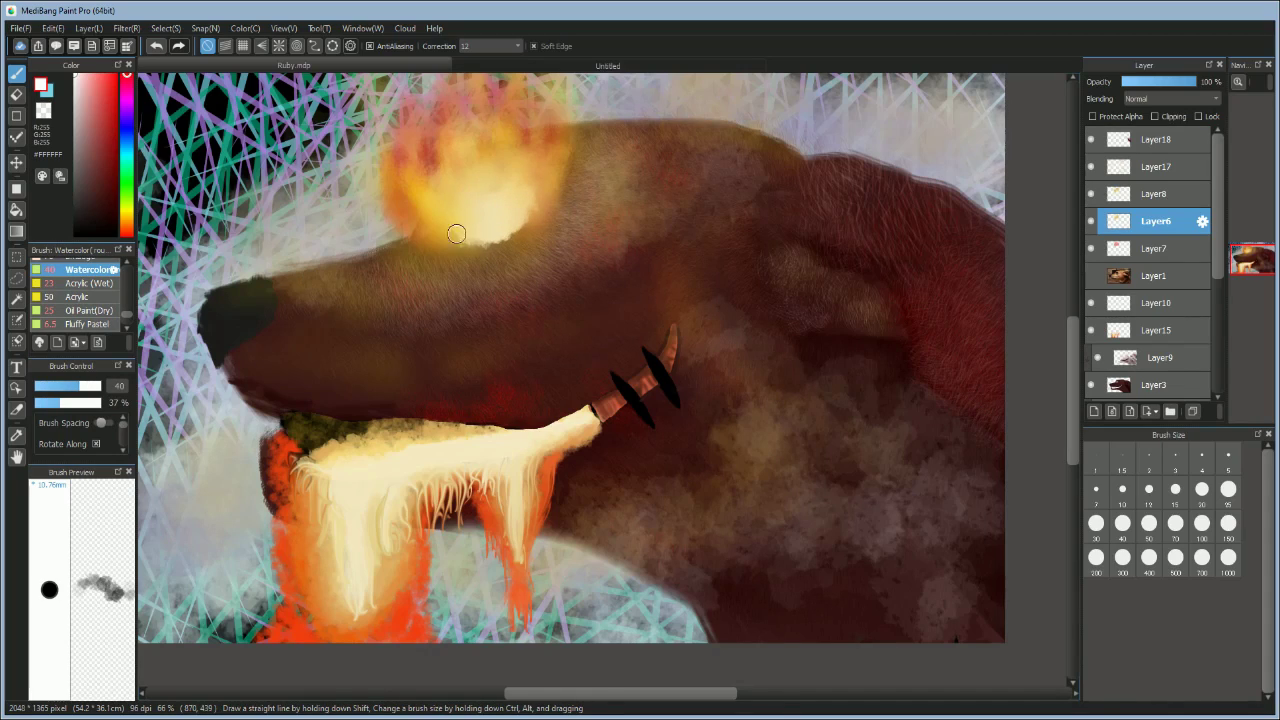
scroll(384, 242, "down", 1)
left_click_drag(1073, 389, 1073, 377)
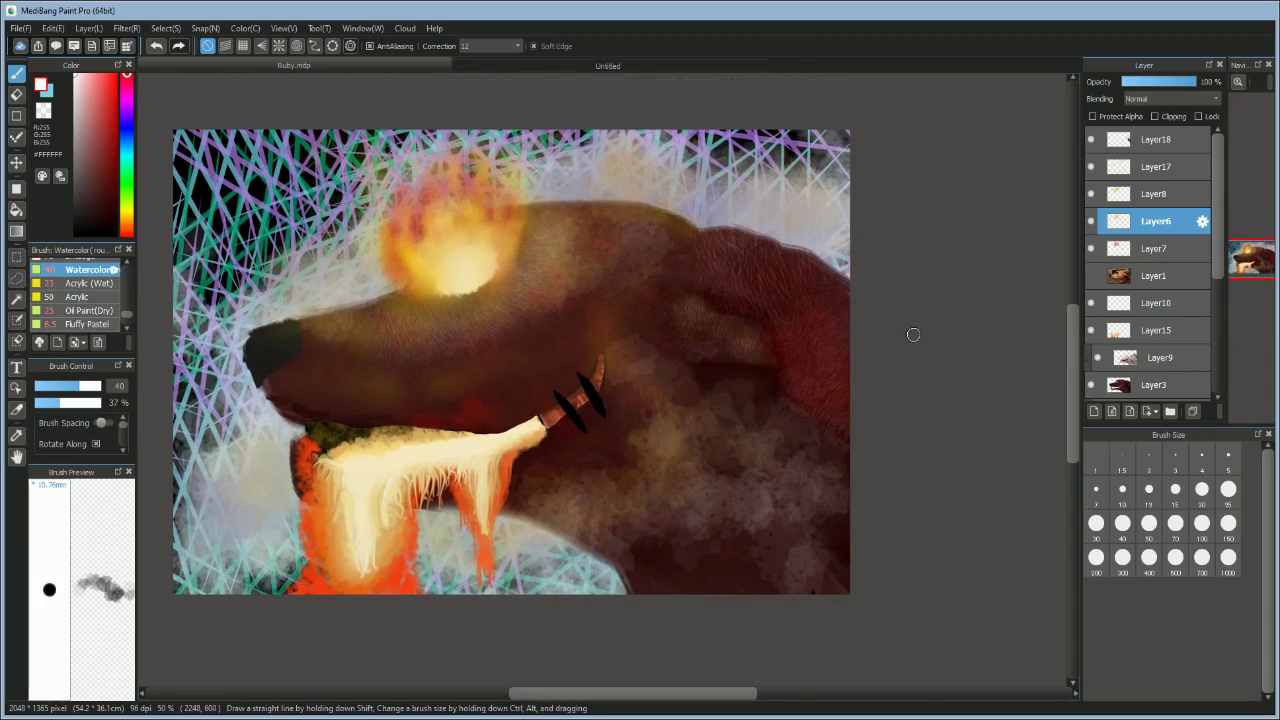
Step: Try darkening the background around the head on Layer16 with black (#000000) Watercolor strokes at size 239
scroll(318, 316, "up", 1)
left_click(76, 235)
left_click(100, 386)
scroll(636, 400, "down", 2)
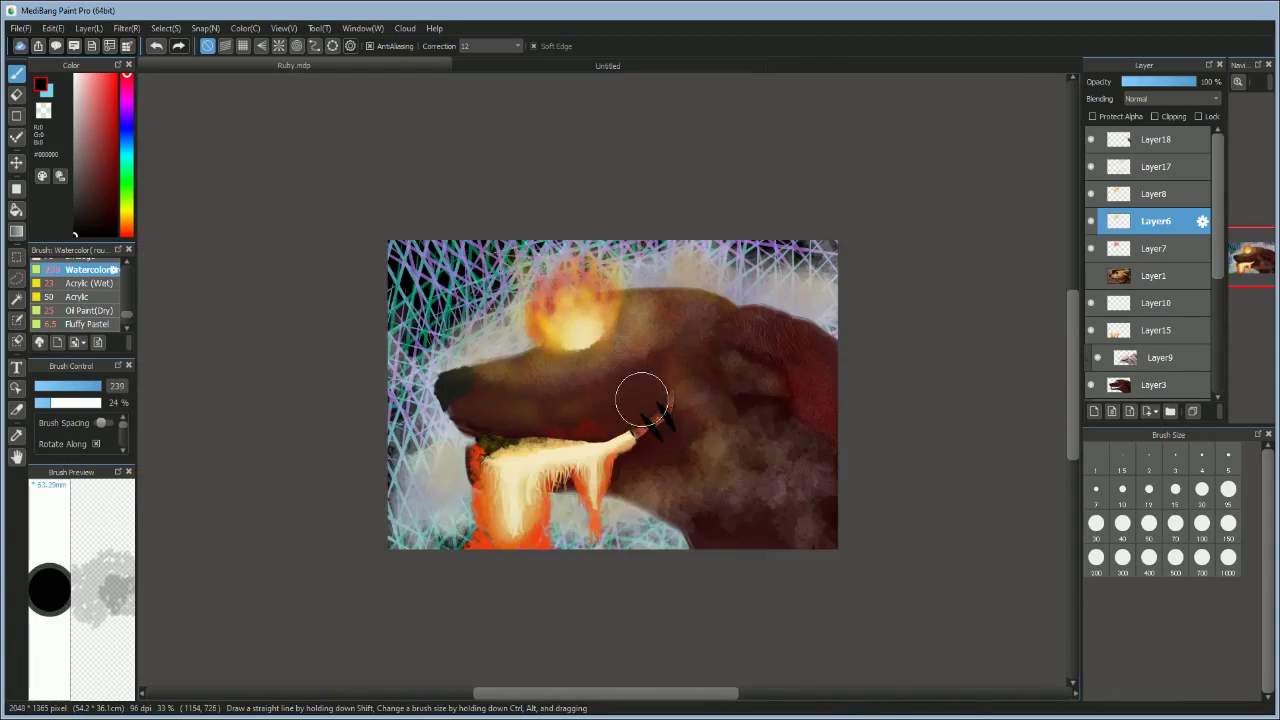
scroll(645, 395, "up", 1)
scroll(1156, 350, "down", 4)
left_click(1156, 360)
mouse_move(668, 648)
left_mouse_down()
mouse_move(700, 640)
mouse_move(600, 560)
mouse_move(400, 455)
mouse_move(480, 320)
mouse_move(869, 289)
mouse_move(900, 300)
left_mouse_up()
key("ctrl+z")
key("ctrl+z")
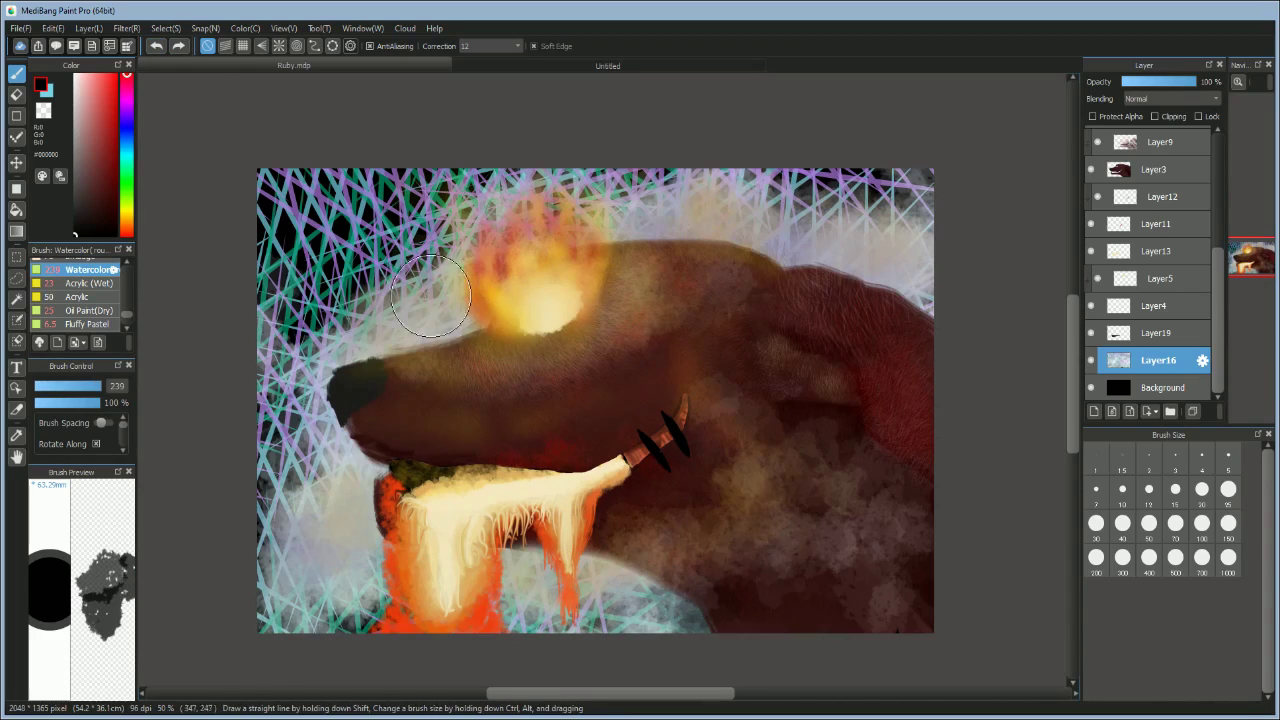